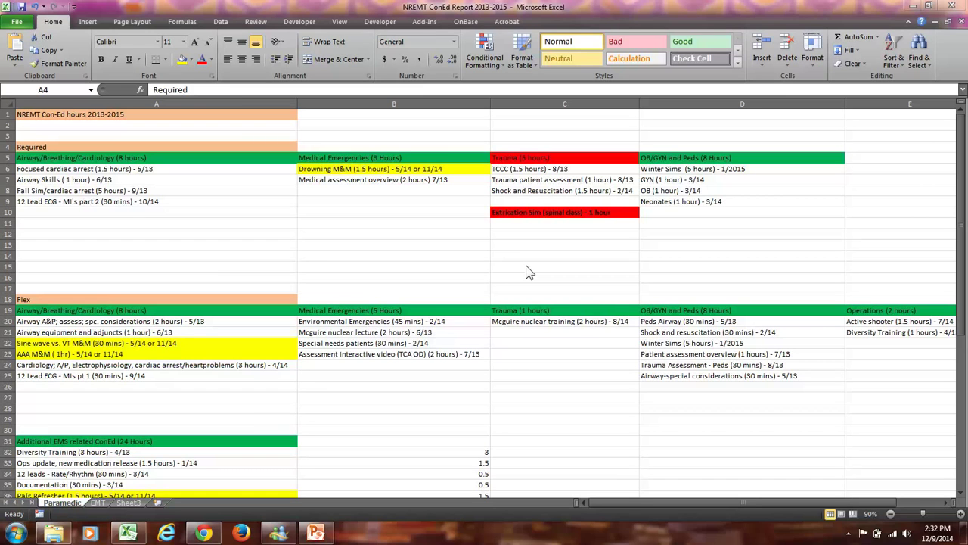
# Examine the Required, Flex and Additional EMS related ConEd headings, including the four Required category headings, on the Paramedic sheet
pyautogui.click(261, 144)
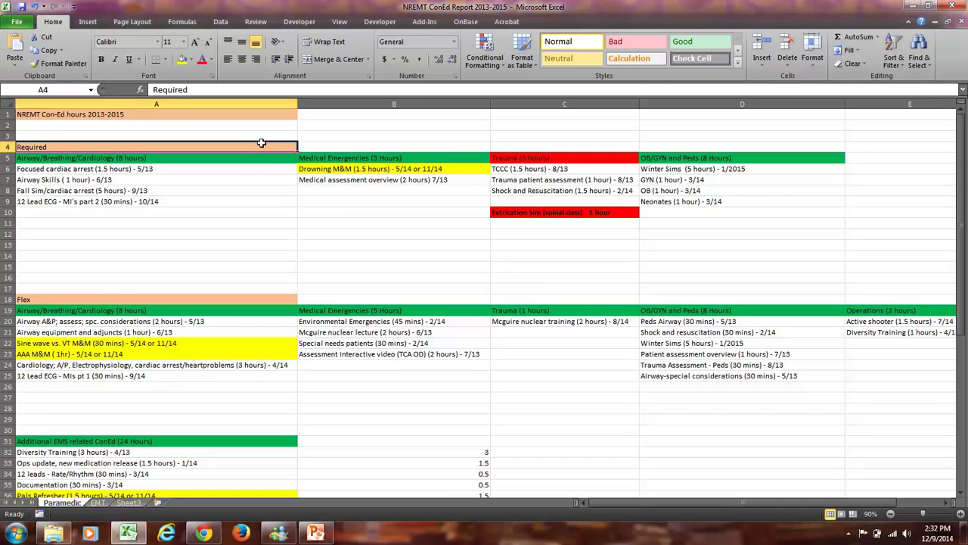
pyautogui.click(240, 299)
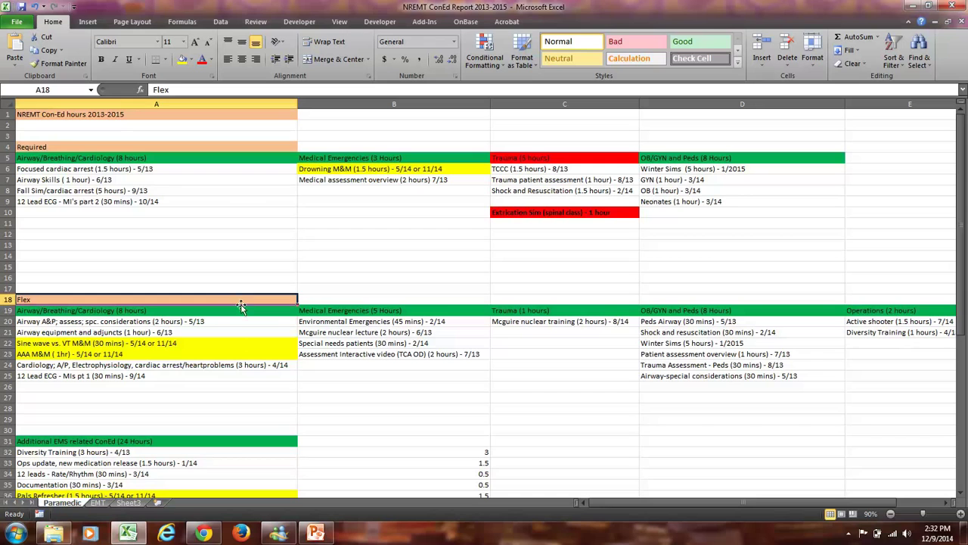
pyautogui.click(255, 443)
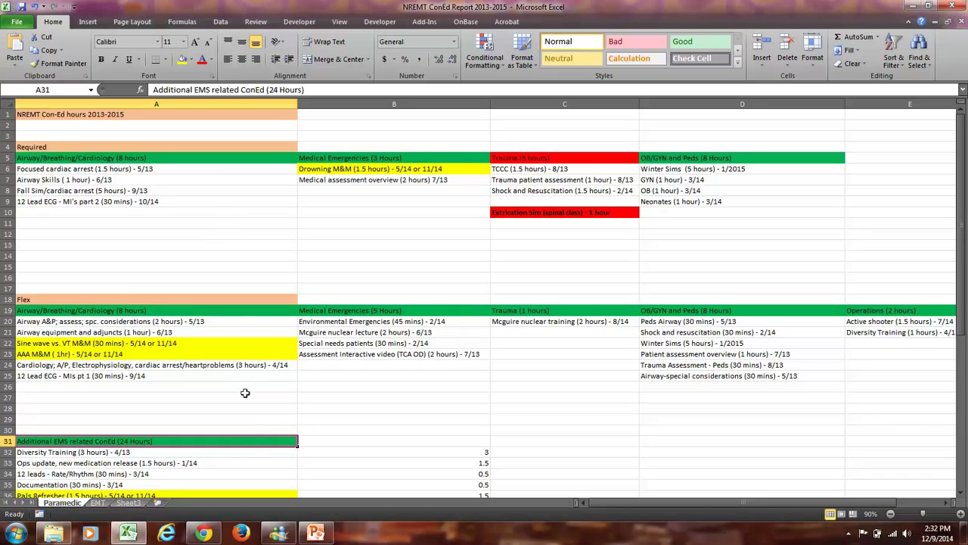
pyautogui.click(209, 157)
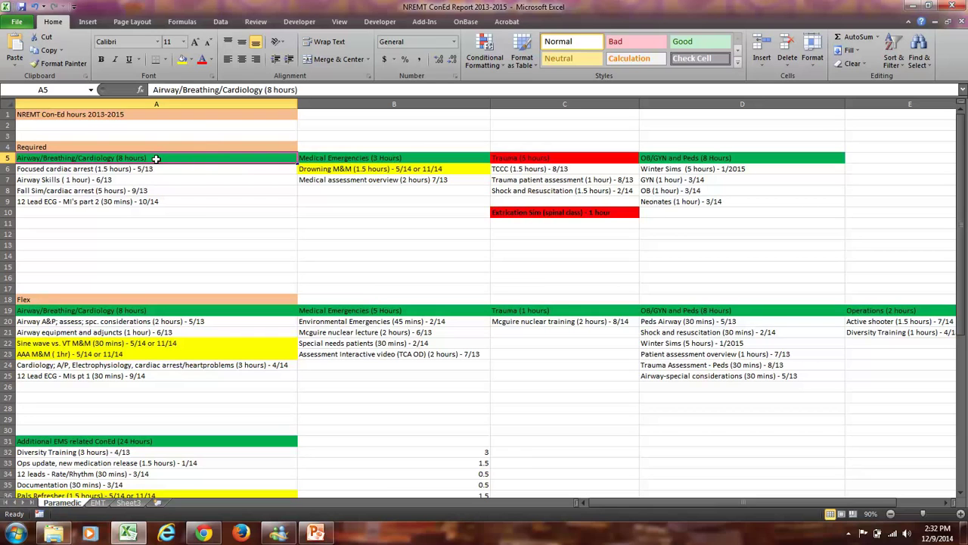
pyautogui.click(415, 159)
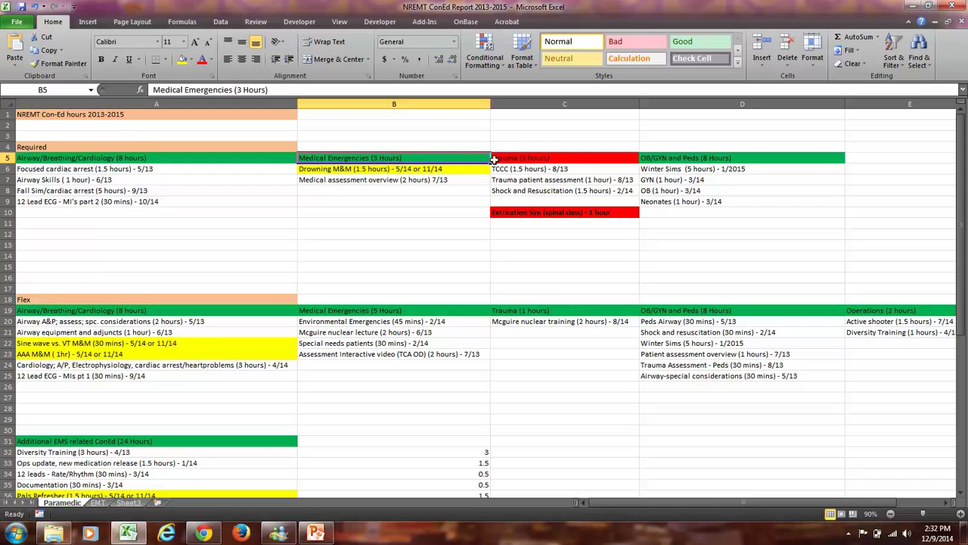
pyautogui.click(610, 159)
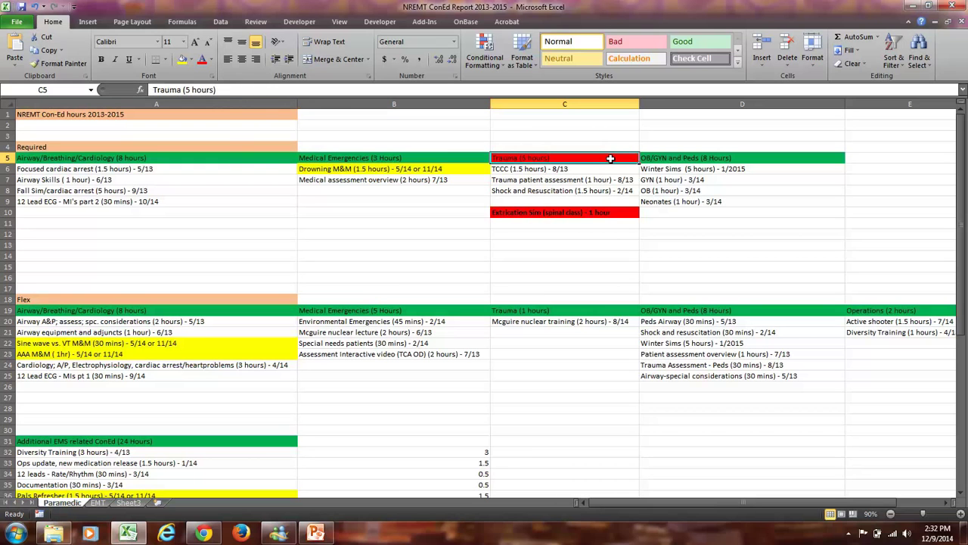
pyautogui.click(768, 159)
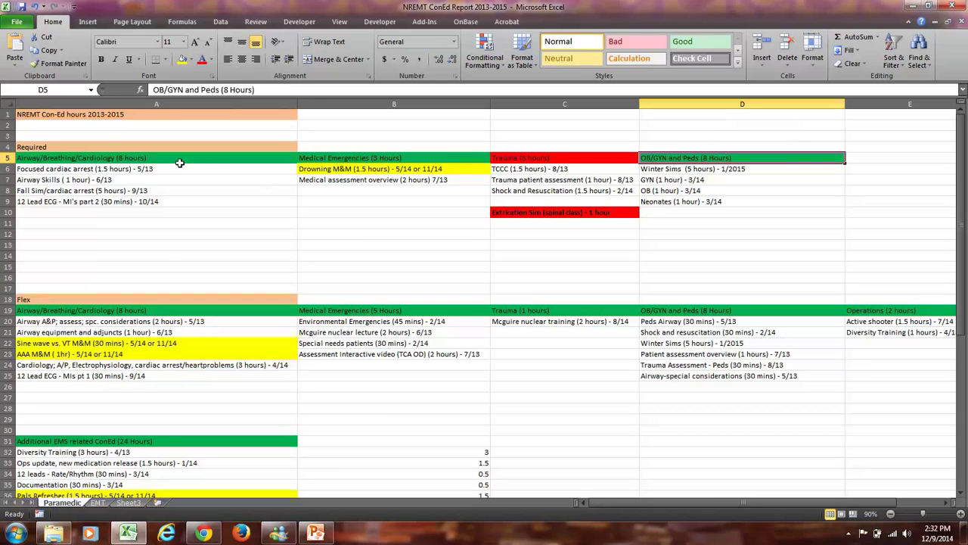
pyautogui.click(160, 298)
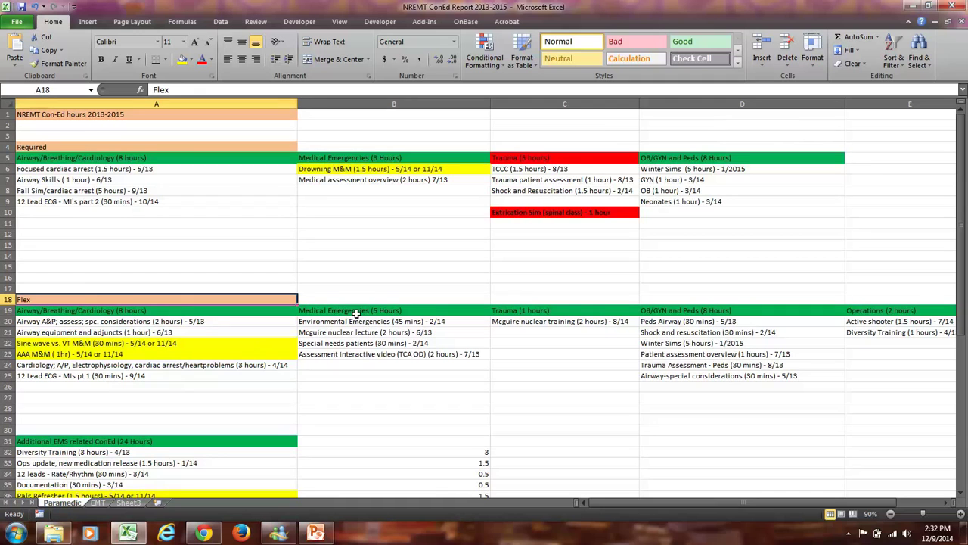
pyautogui.click(258, 440)
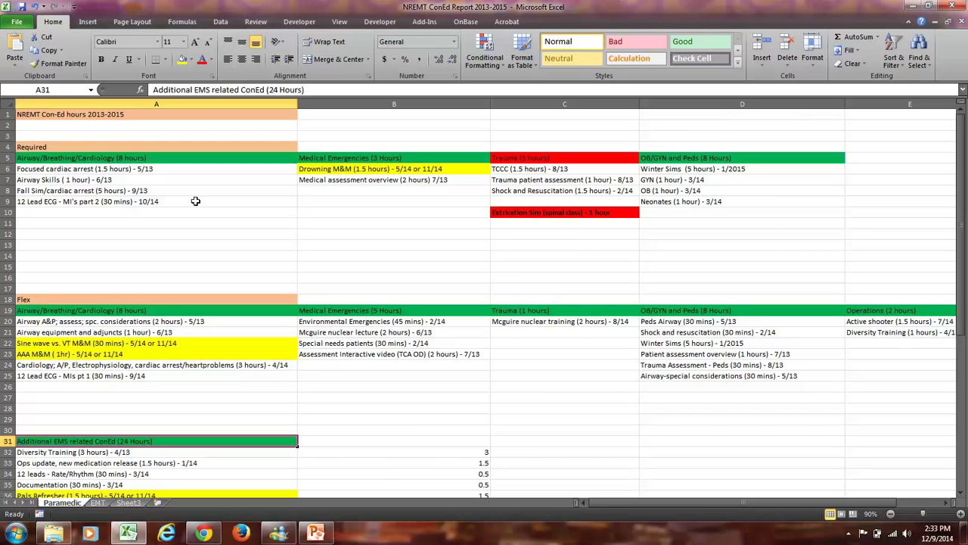
# Review each course listed under the Required Airway/Breathing/Cardiology heading, from Focused cardiac arrest to 12 Lead ECG - MI's part 2
pyautogui.moveTo(198, 169); pyautogui.dragTo(194, 202)
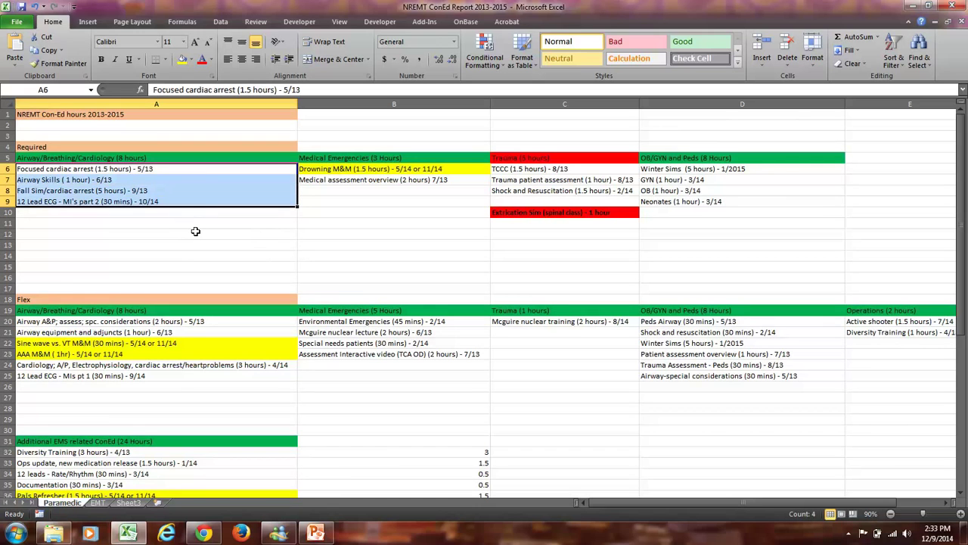
pyautogui.click(195, 231)
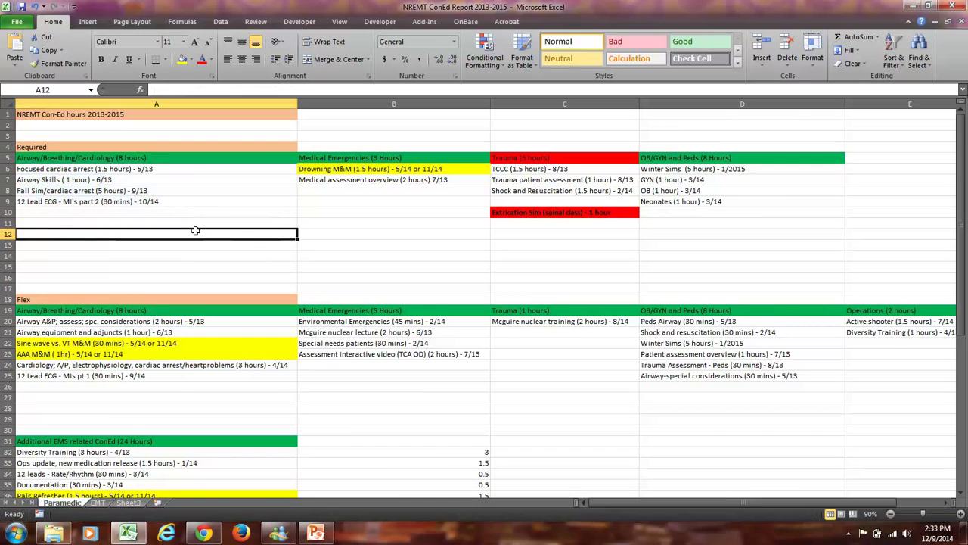
pyautogui.click(188, 168)
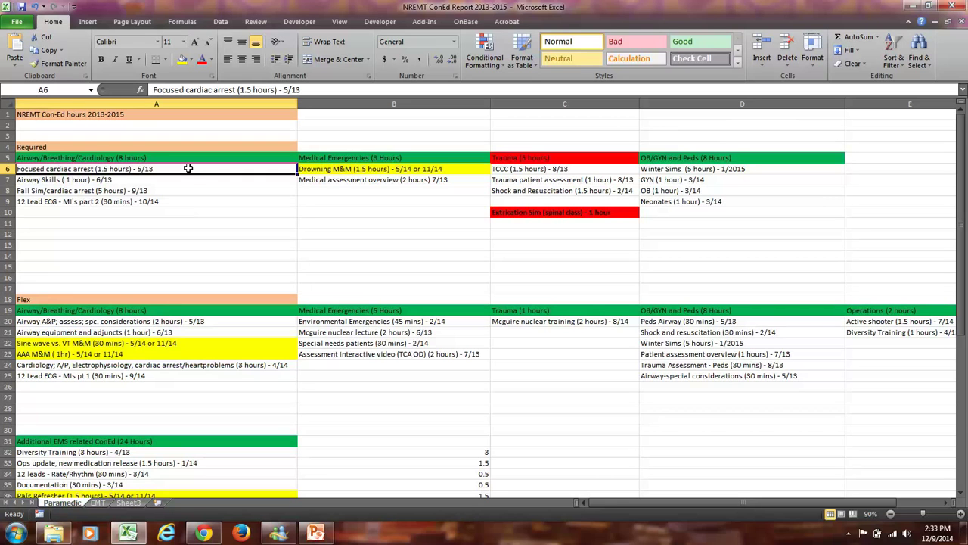
pyautogui.click(189, 179)
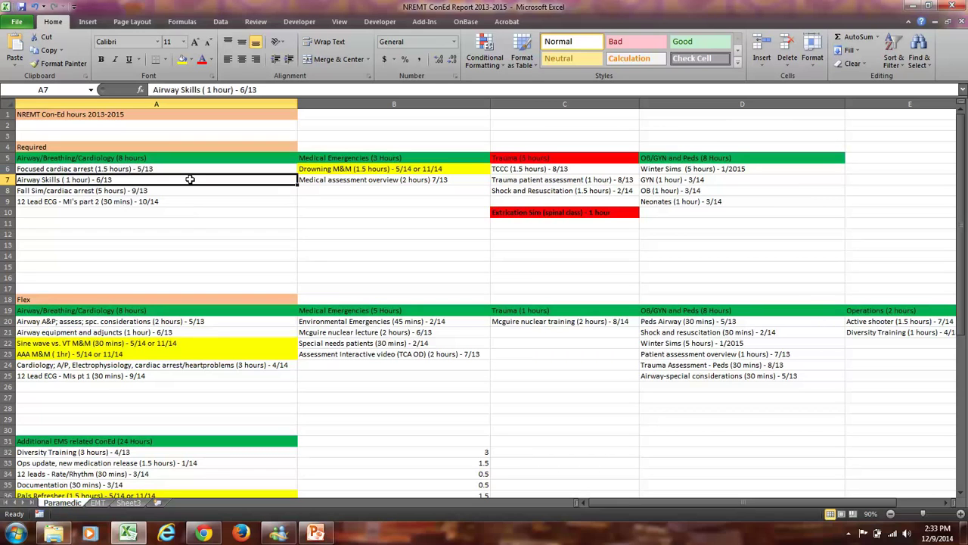
pyautogui.click(194, 191)
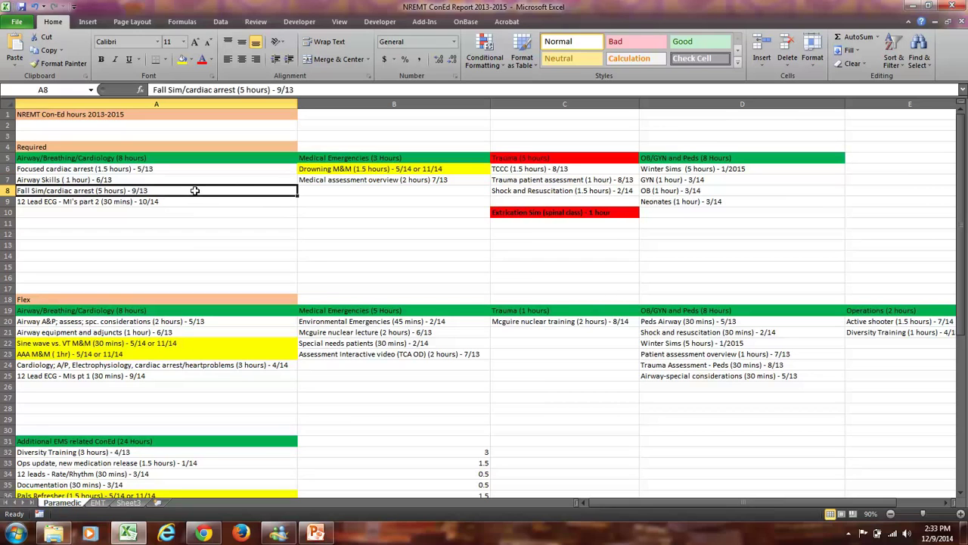
pyautogui.click(197, 202)
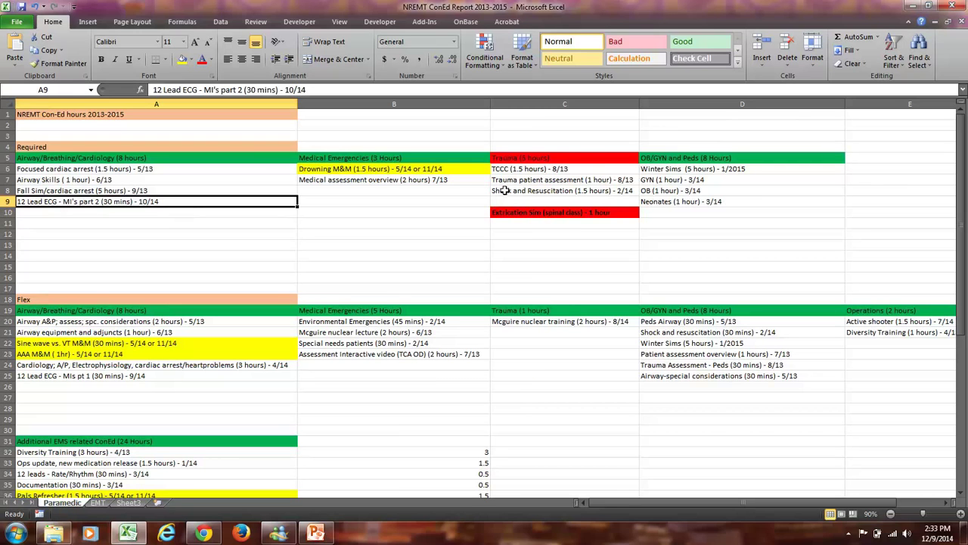
# Check the red Required Trauma heading against the red Extrication Sim (spinal class) entry below it
pyautogui.click(583, 157)
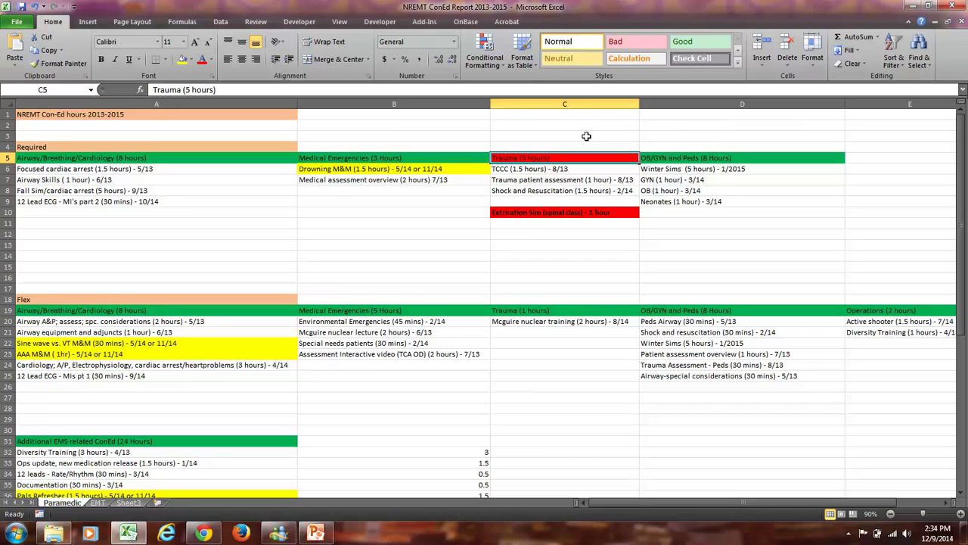
pyautogui.click(588, 211)
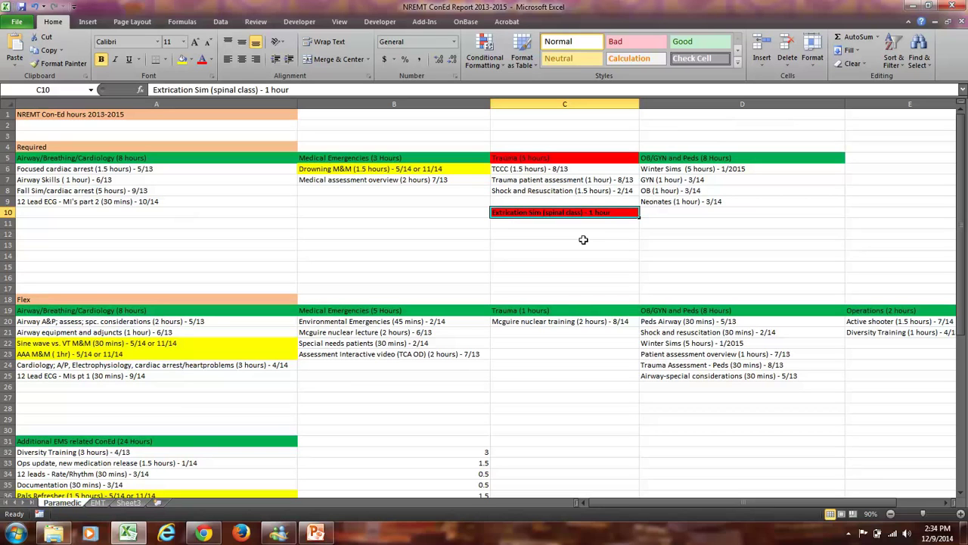
pyautogui.click(591, 159)
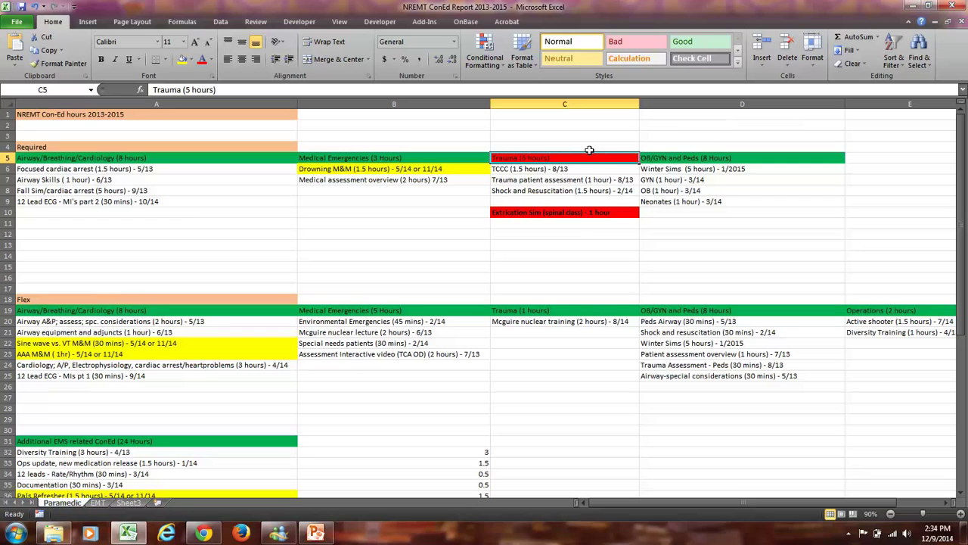
pyautogui.click(548, 215)
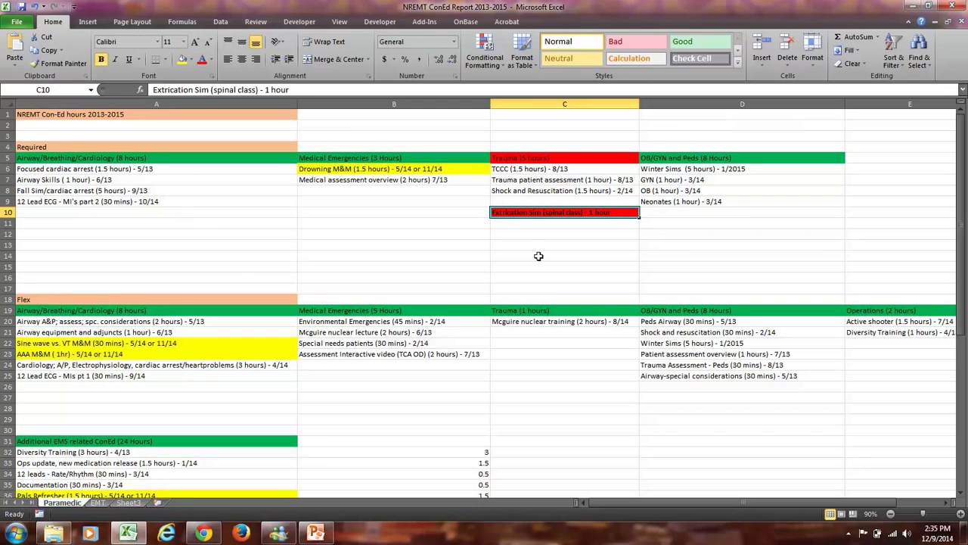
# Go through the yellow-highlighted courses in the Required, Flex and Additional EMS related ConEd sections, from Drowning M&M to Focused Cardiac Arrest Practicals
pyautogui.click(346, 171)
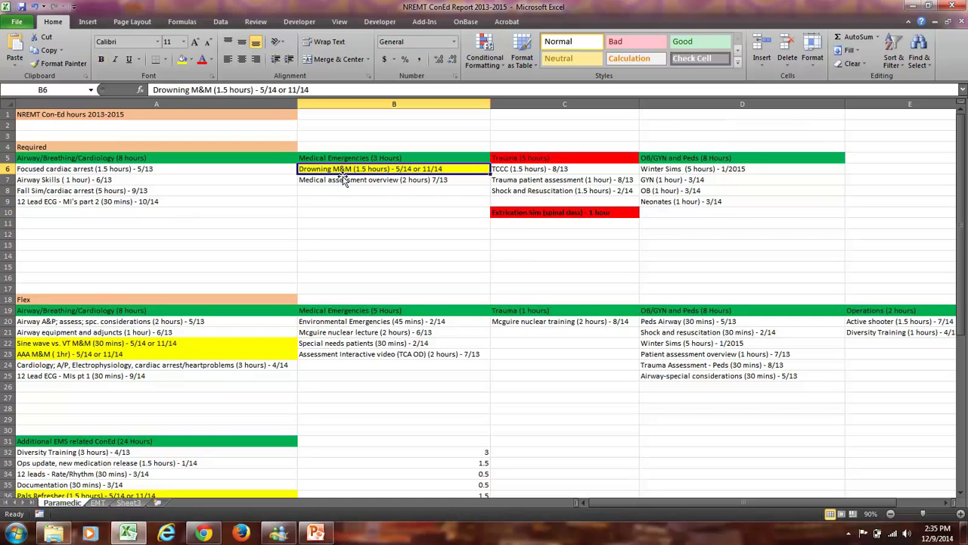
pyautogui.click(274, 343)
pyautogui.click(277, 354)
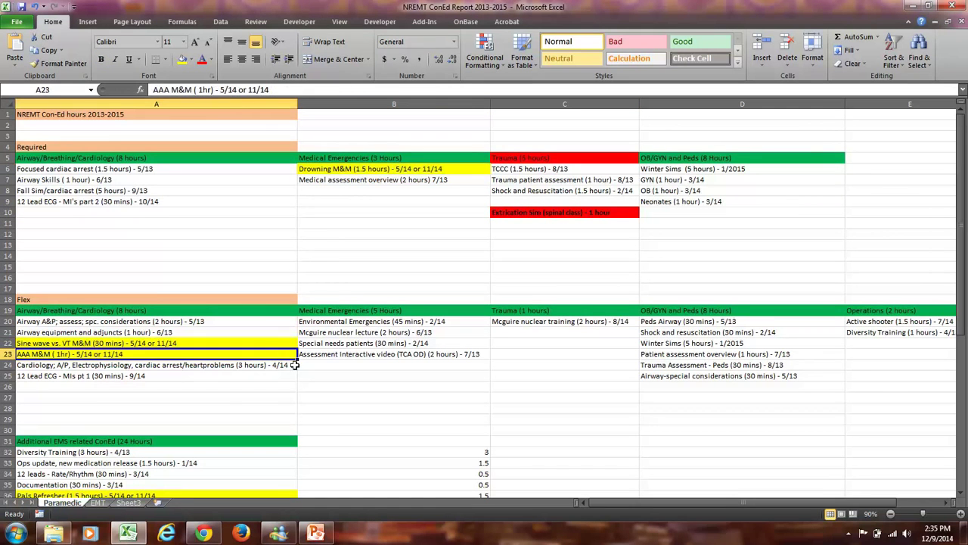
pyautogui.scroll(-3, 277, 378)
pyautogui.click(278, 396)
pyautogui.click(279, 409)
pyautogui.click(276, 463)
pyautogui.scroll(-6, 313, 442)
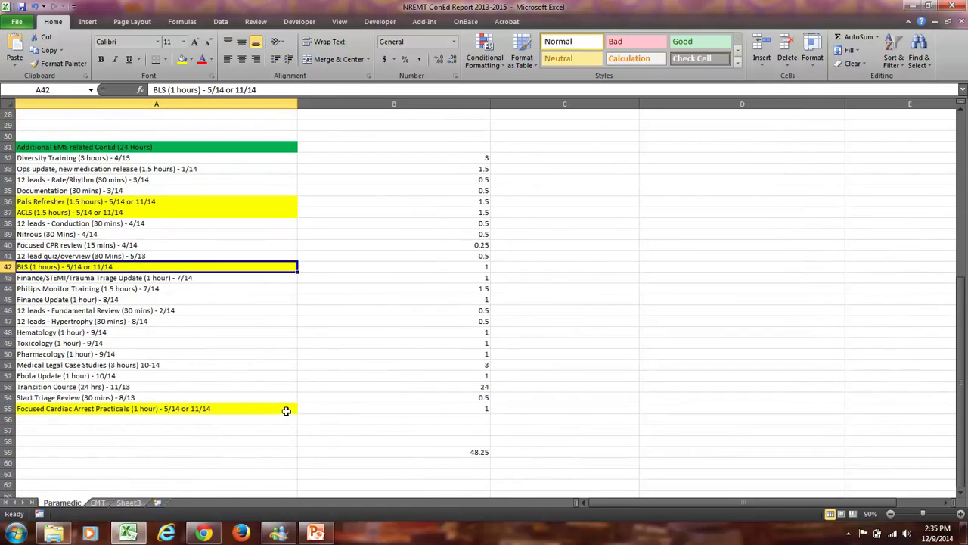
pyautogui.click(286, 411)
pyautogui.scroll(6, 357, 372)
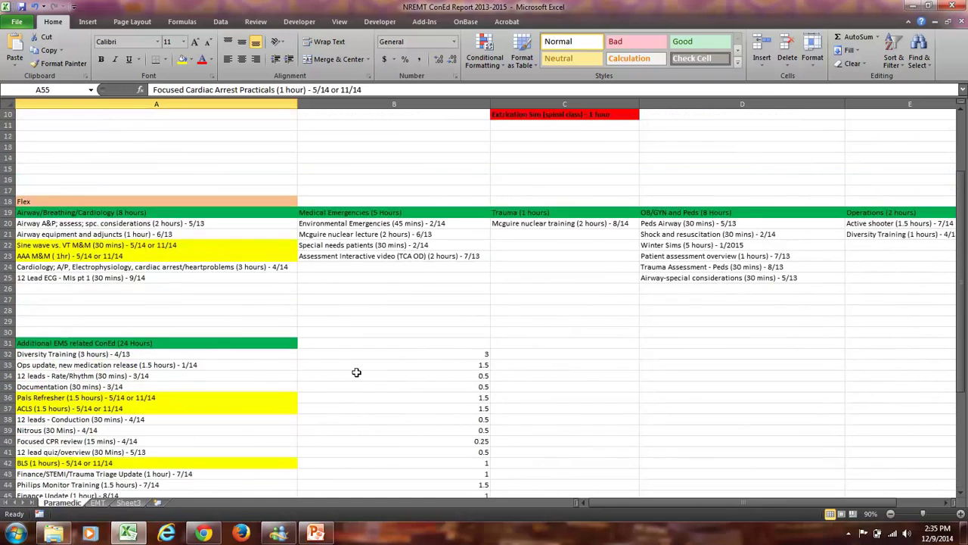
pyautogui.scroll(1, 356, 372)
pyautogui.scroll(2, 356, 372)
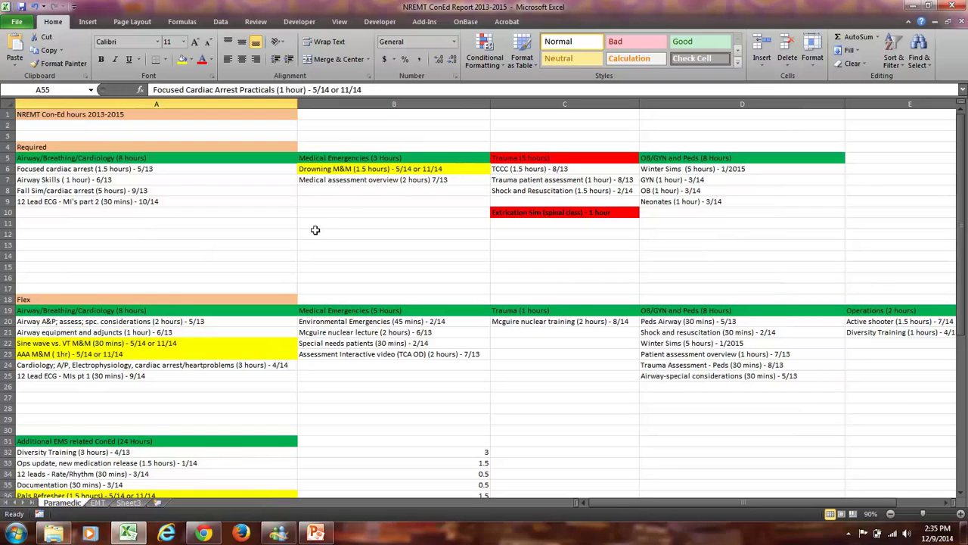
# Revisit the highlighted courses, inspecting the Sine wave vs. VT M&M and AAA M&M entries in the Flex section
pyautogui.scroll(-3, 314, 229)
pyautogui.scroll(-2, 314, 229)
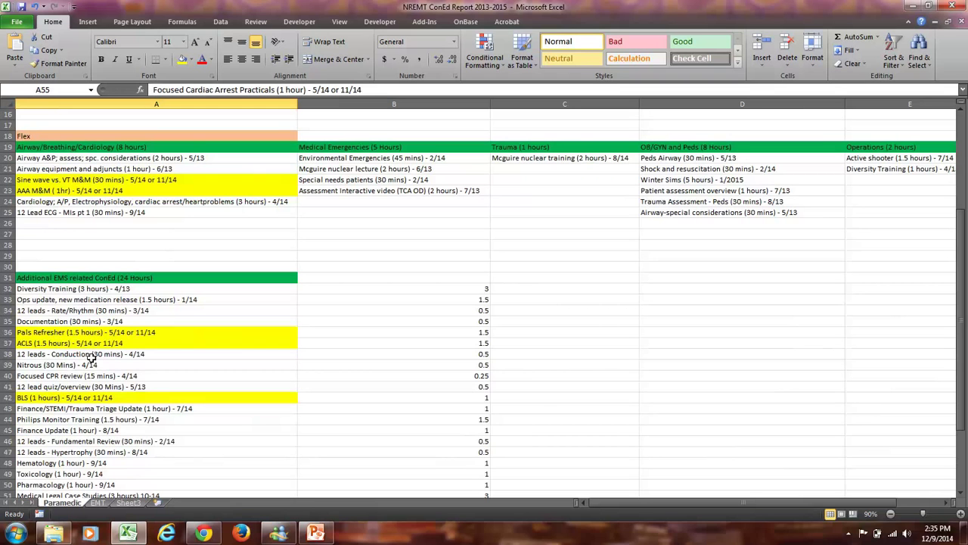
pyautogui.scroll(5, 91, 354)
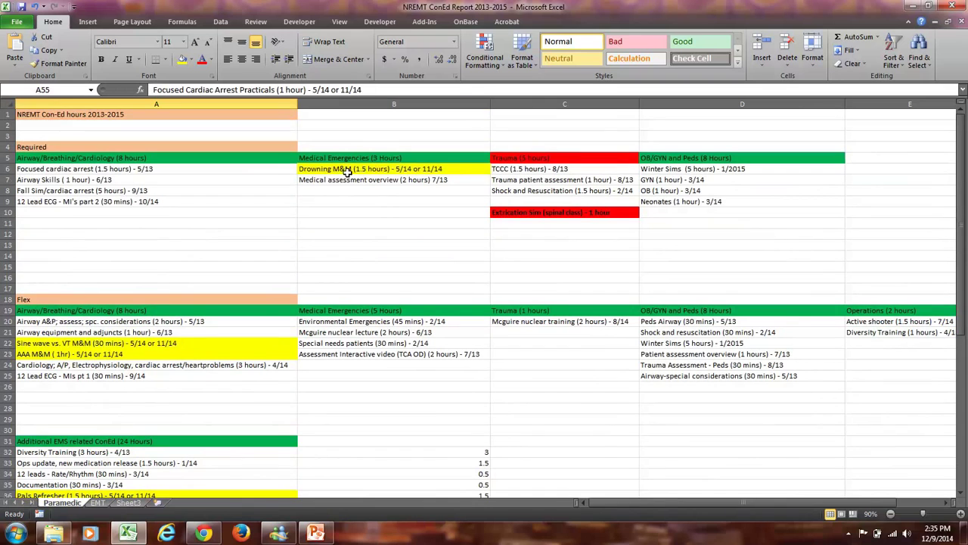
pyautogui.hotkey('ctrl', 'z')
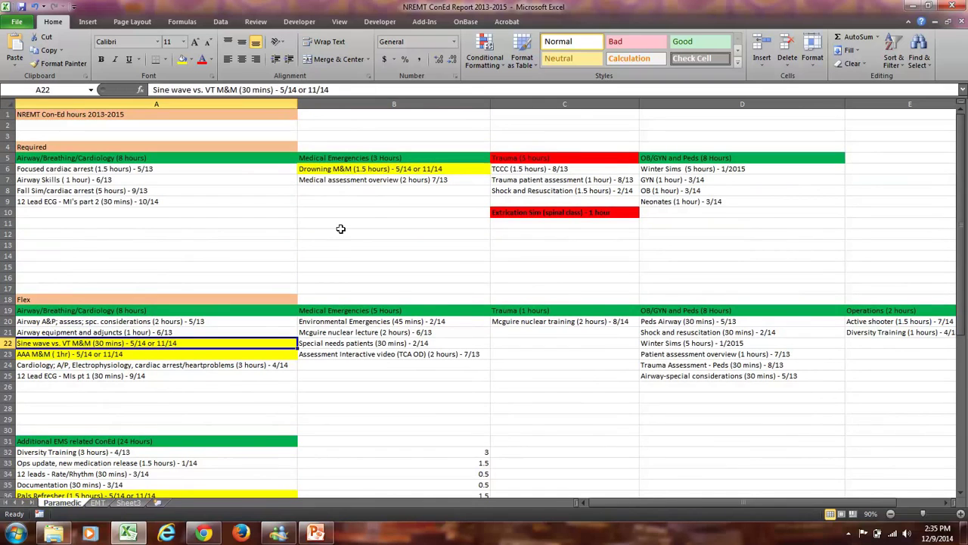
pyautogui.click(260, 354)
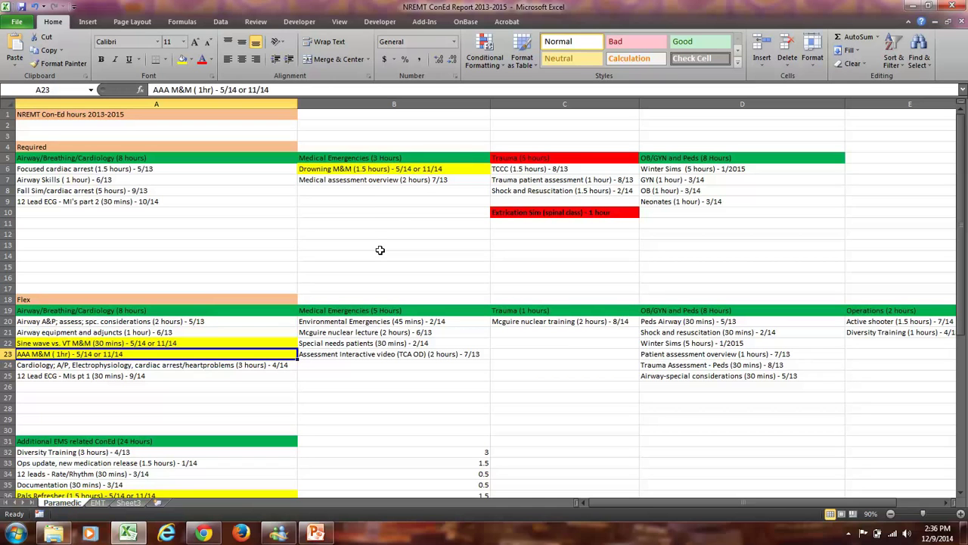
# Inspect the Transition Course entry and the total of the Additional EMS related ConEd hours on the Paramedic sheet
pyautogui.scroll(-10, 379, 249)
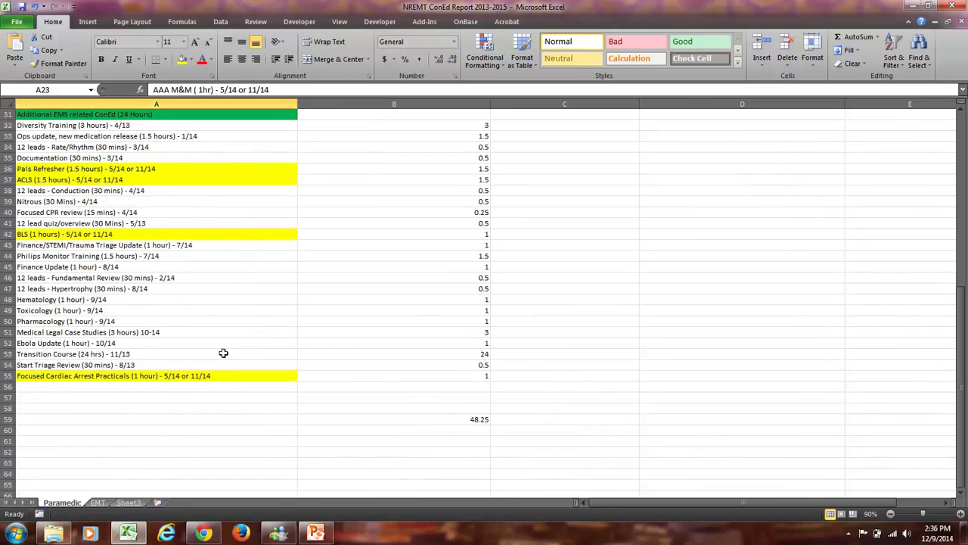
pyautogui.click(223, 355)
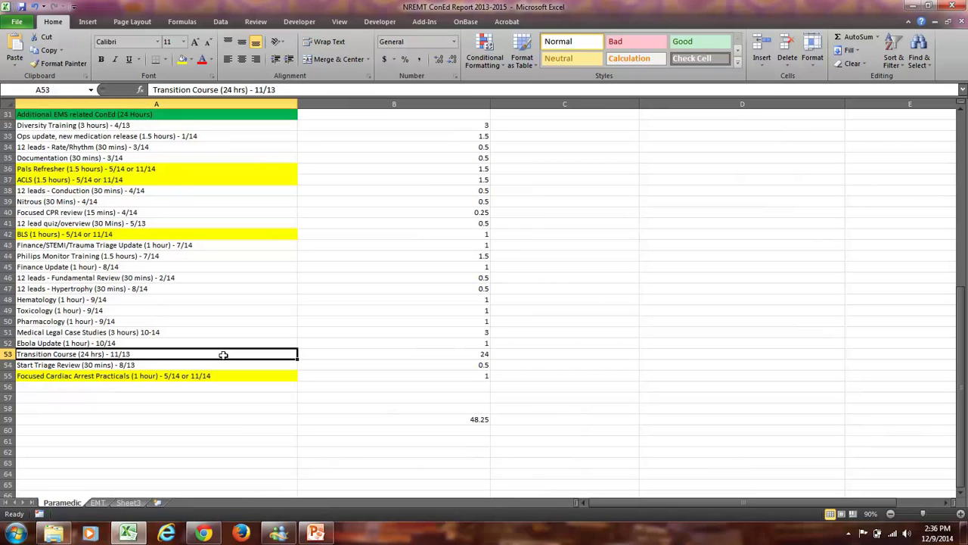
pyautogui.scroll(1, 227, 273)
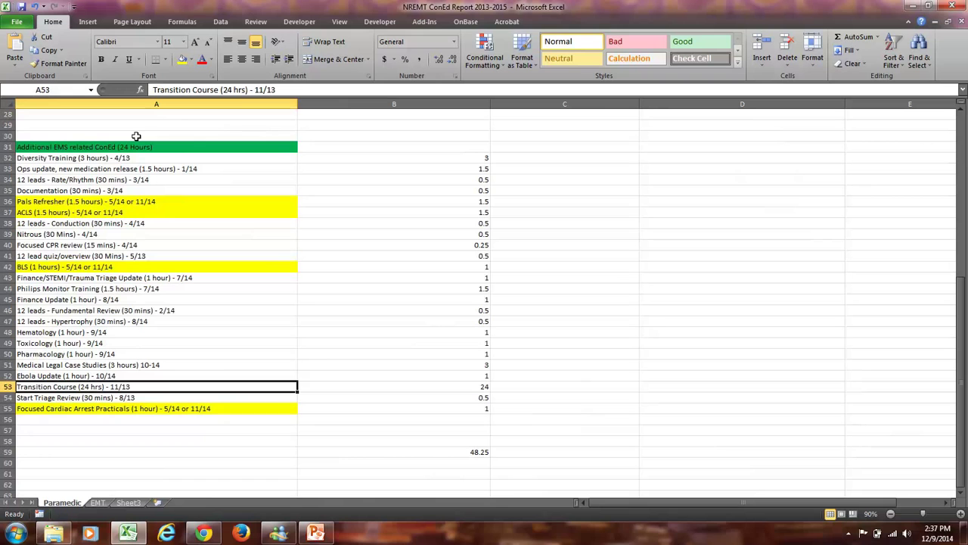
pyautogui.click(444, 454)
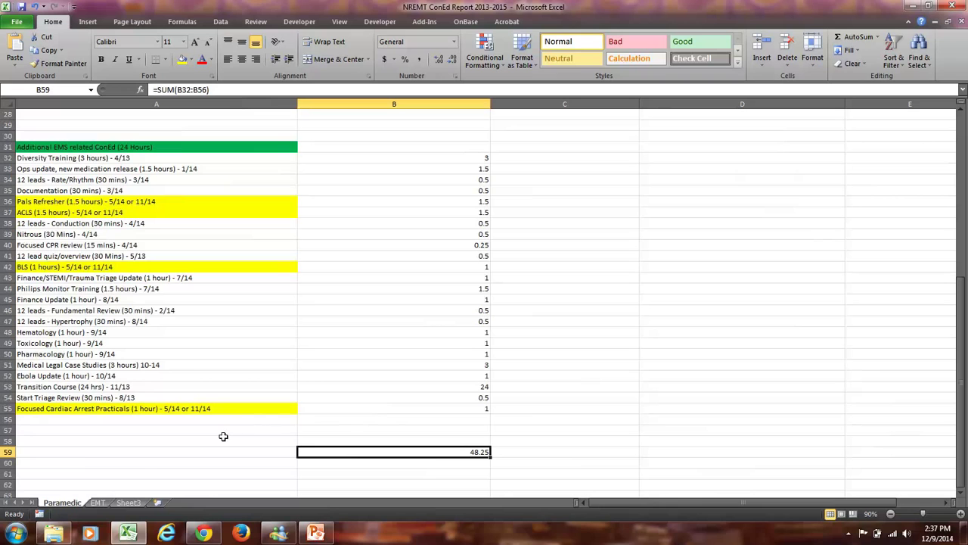
# Open the EMT sheet and look through its Flex categories and Additional EMS related ConEd list down to the total
pyautogui.click(97, 503)
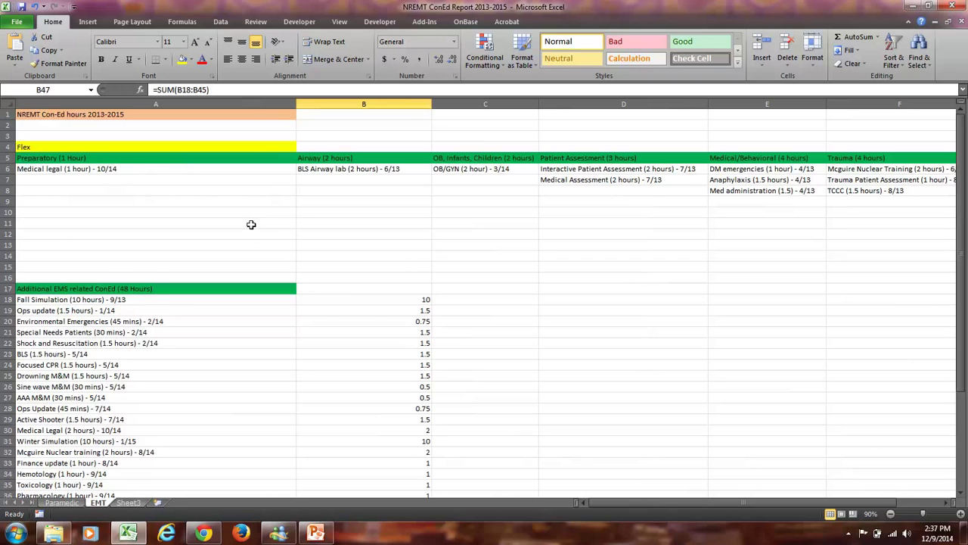
pyautogui.scroll(-4, 251, 225)
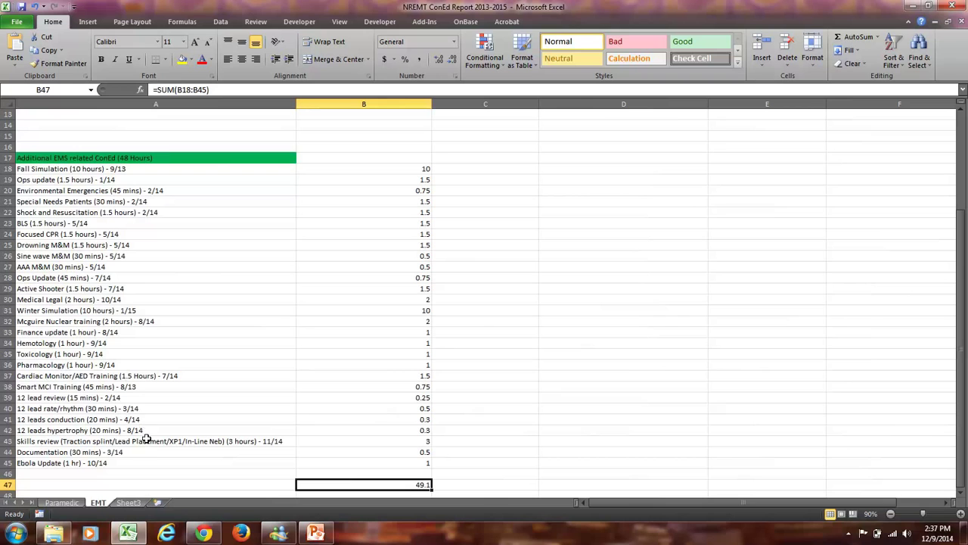
pyautogui.click(147, 472)
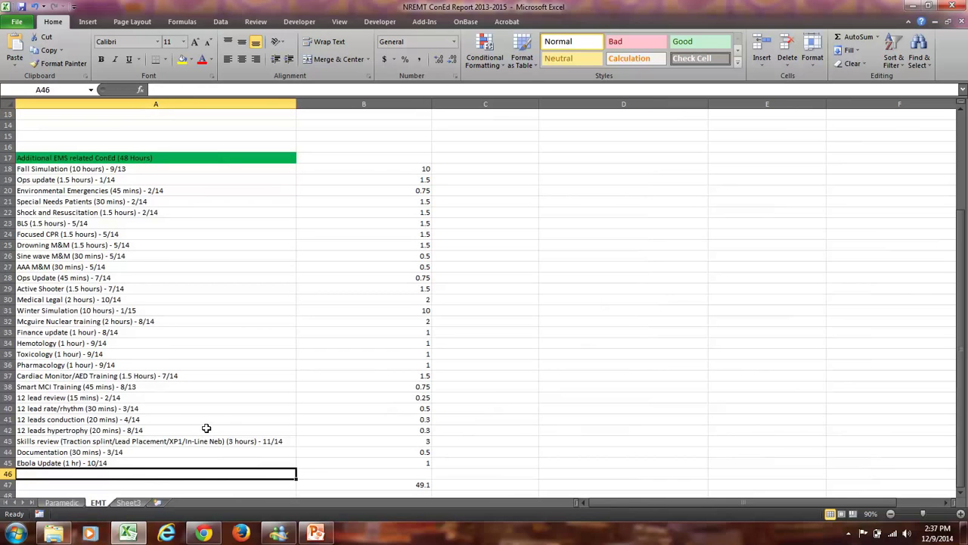
# Return from the EMT sheet to the Paramedic sheet and look back over its sections up to the beginning
pyautogui.scroll(4, 206, 428)
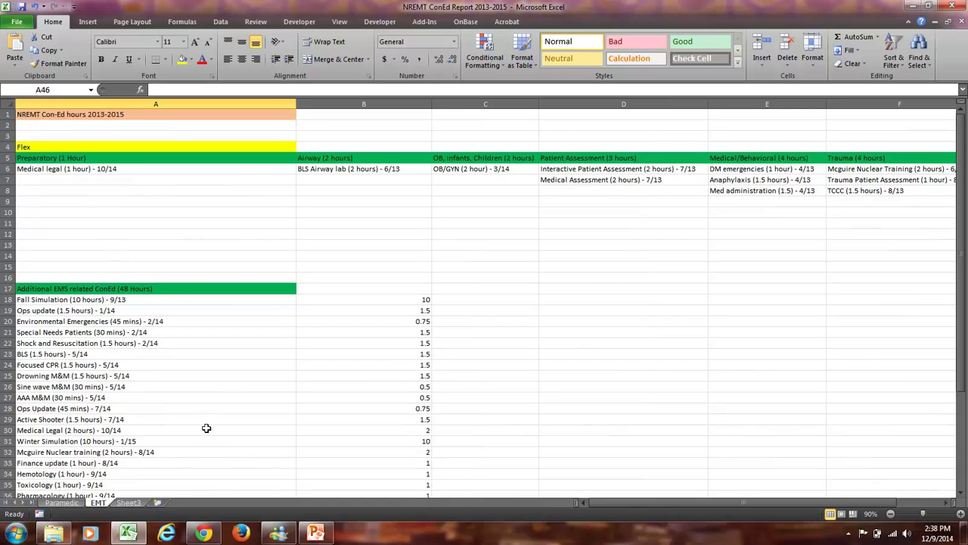
pyautogui.click(78, 503)
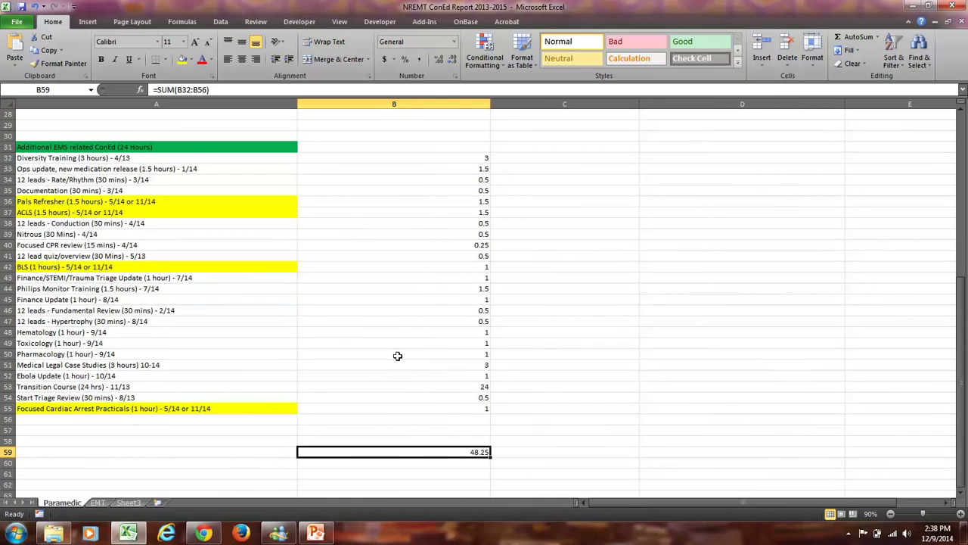
pyautogui.scroll(9, 397, 356)
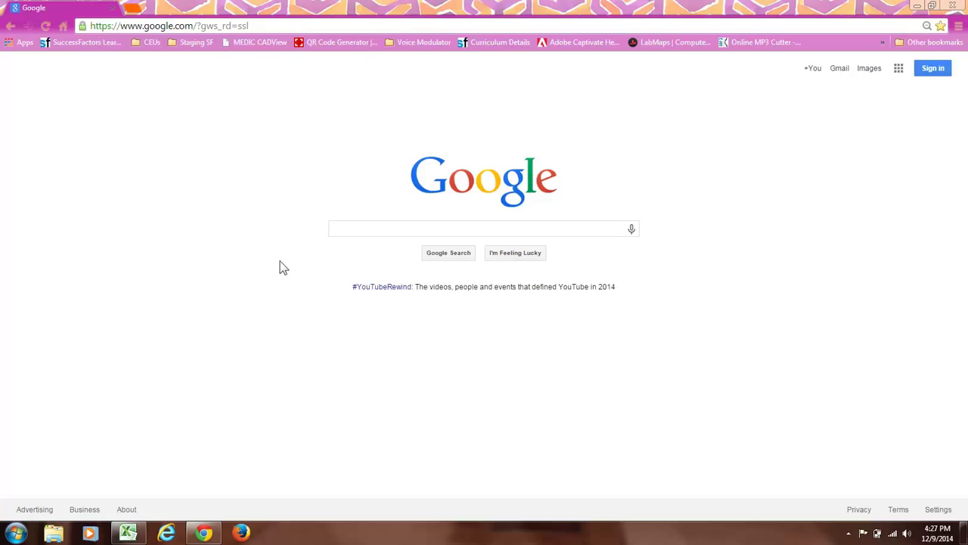
pyautogui.click(358, 230)
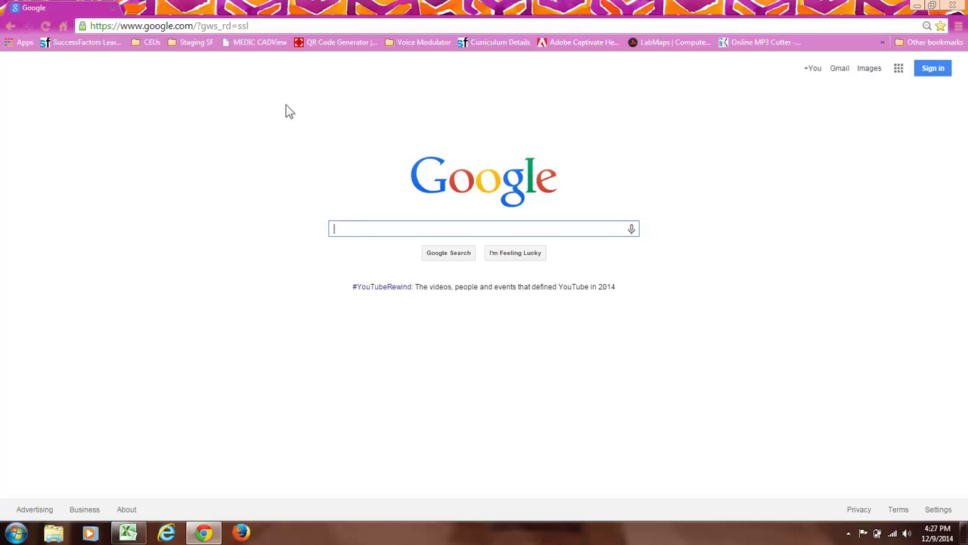
pyautogui.click(259, 26)
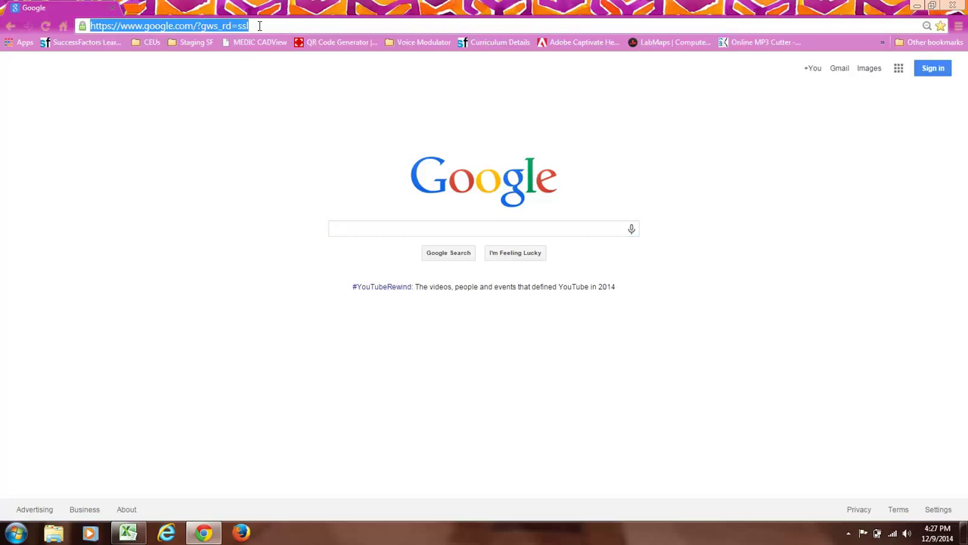
pyautogui.write('www.nre')
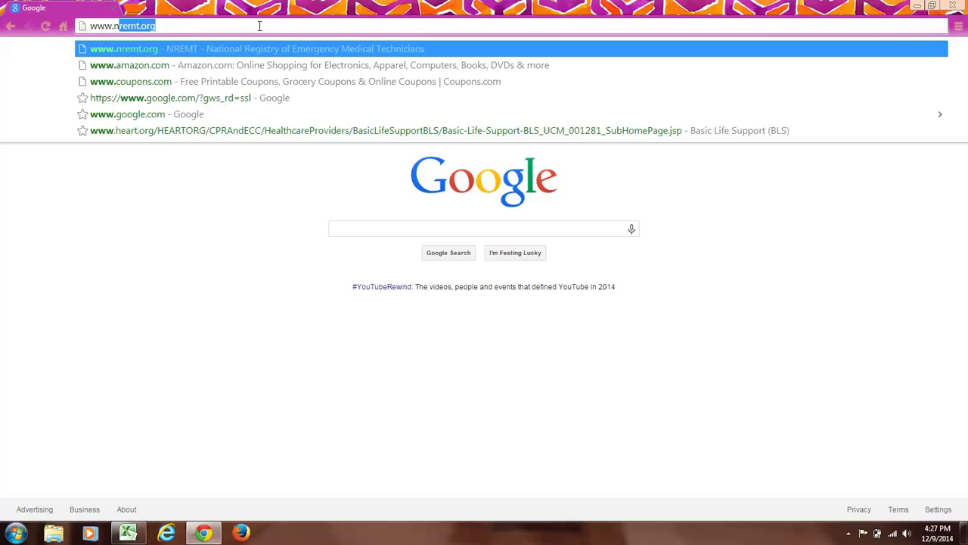
pyautogui.write('mt.or')
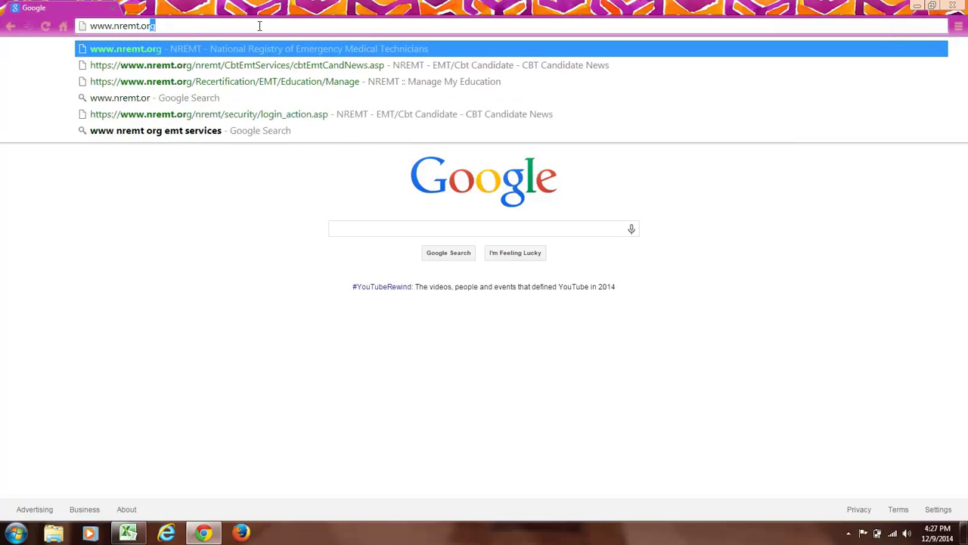
pyautogui.press('Return')
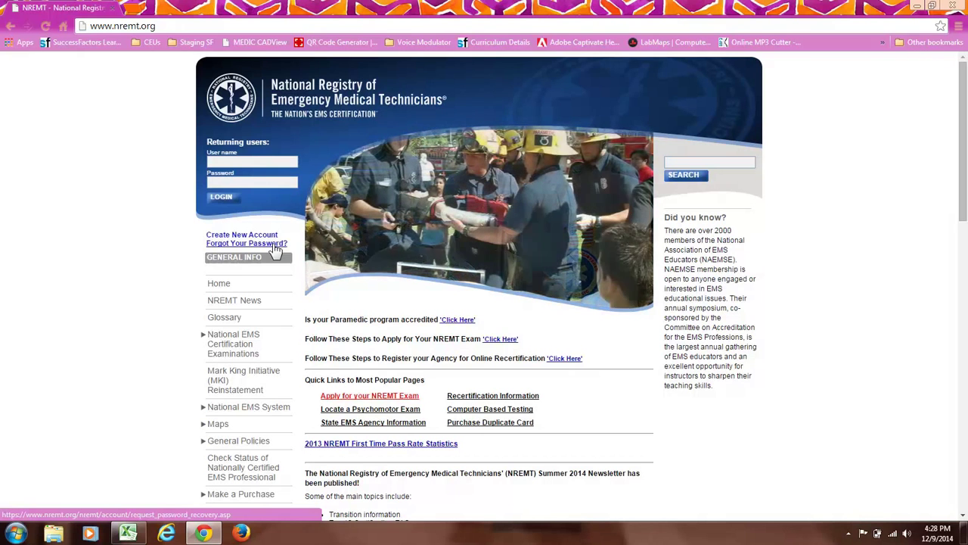
# Log in from the password recovery page with the saved account credentials and open the certification's education management page
pyautogui.click(276, 250)
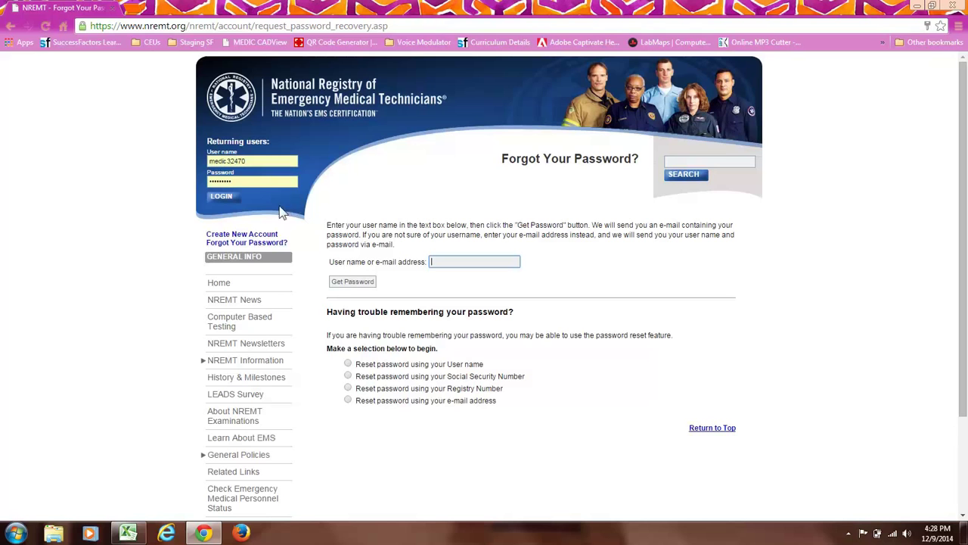
pyautogui.click(223, 198)
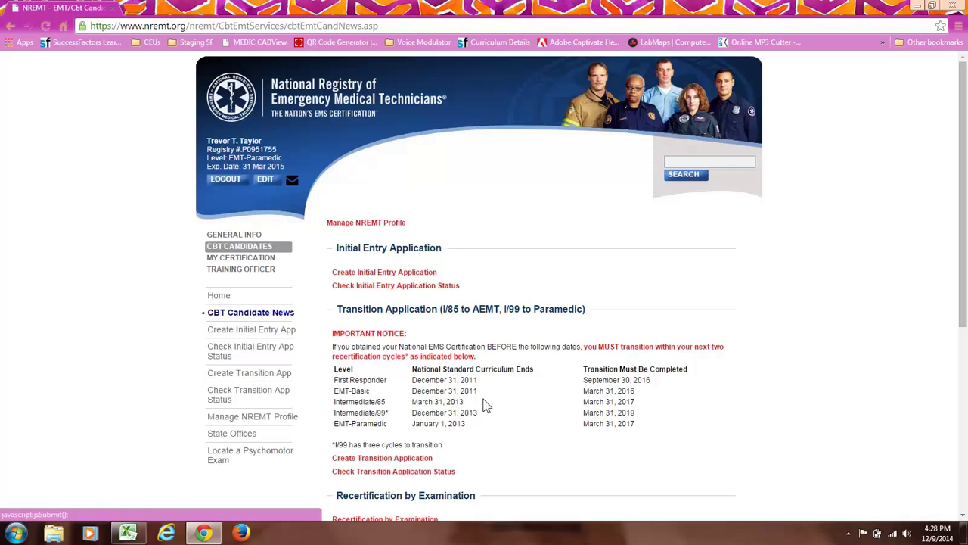
pyautogui.click(255, 261)
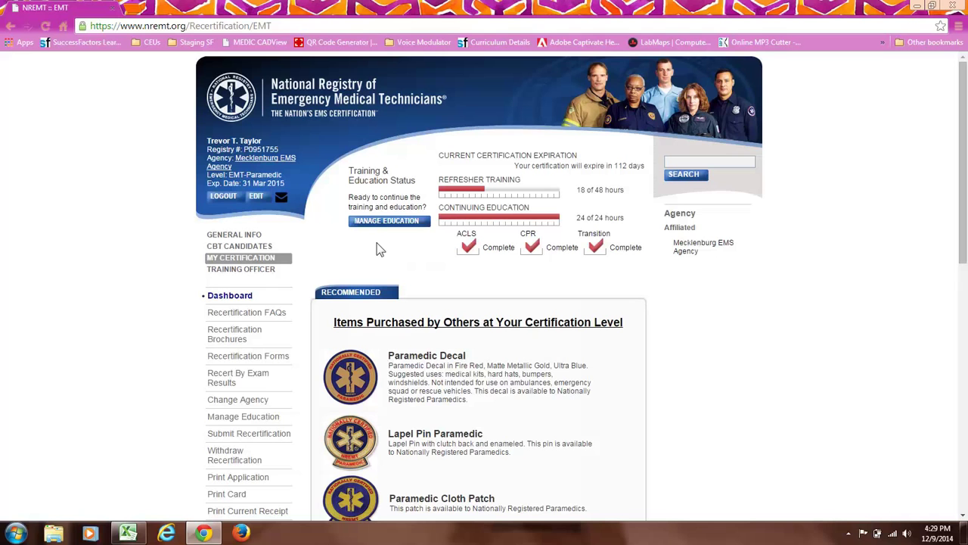
pyautogui.click(395, 225)
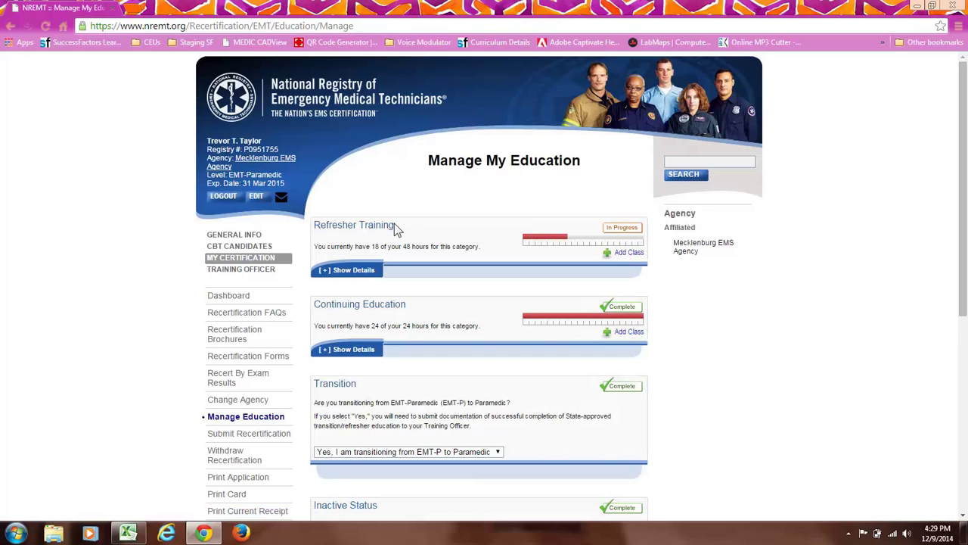
# Expand the Refresher Training details, look through the mandatory and flexible topic categories, and collapse them again
pyautogui.scroll(-1, 410, 212)
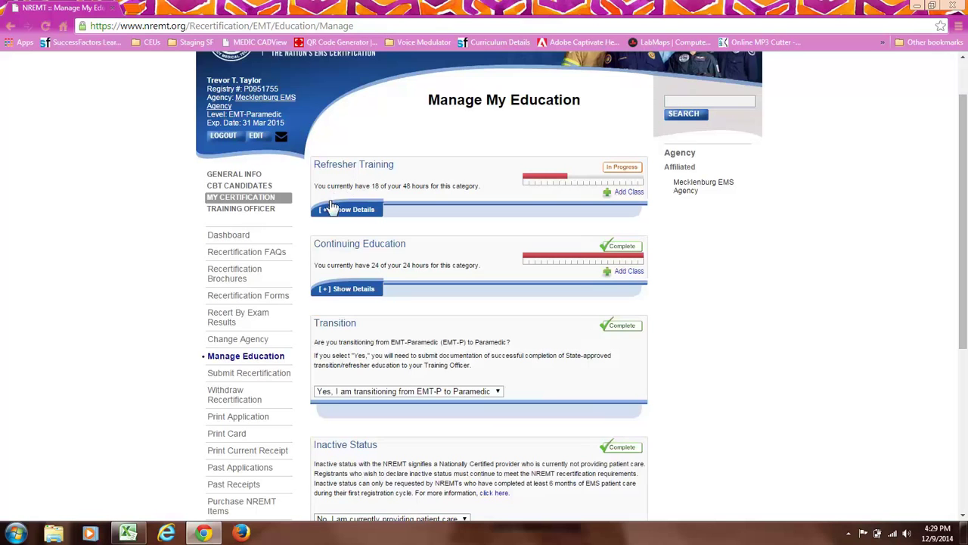
pyautogui.click(328, 212)
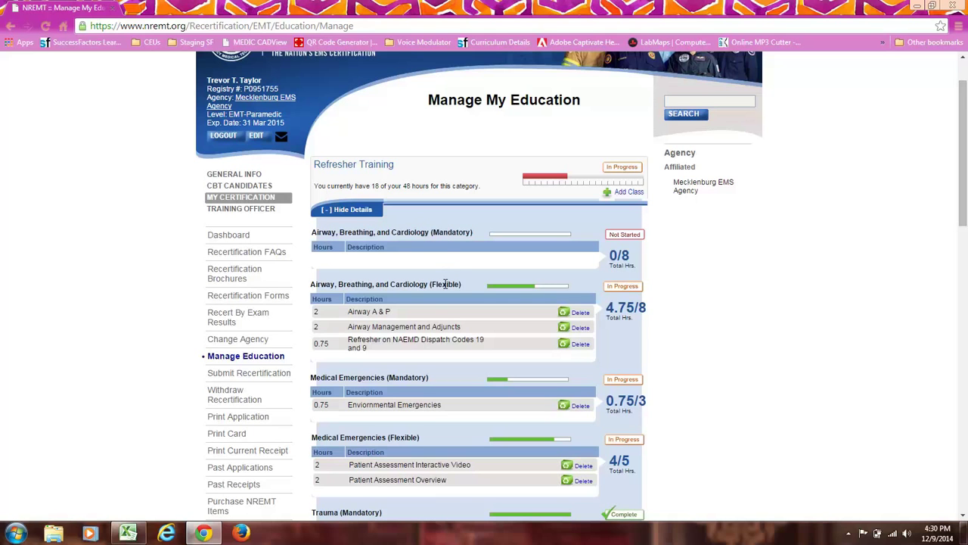
pyautogui.scroll(-3, 444, 284)
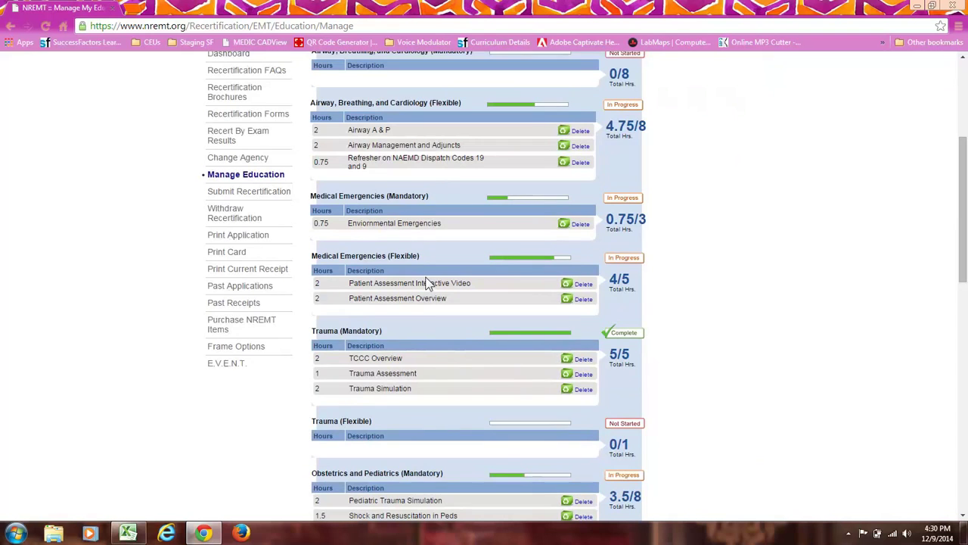
pyautogui.scroll(-2, 427, 284)
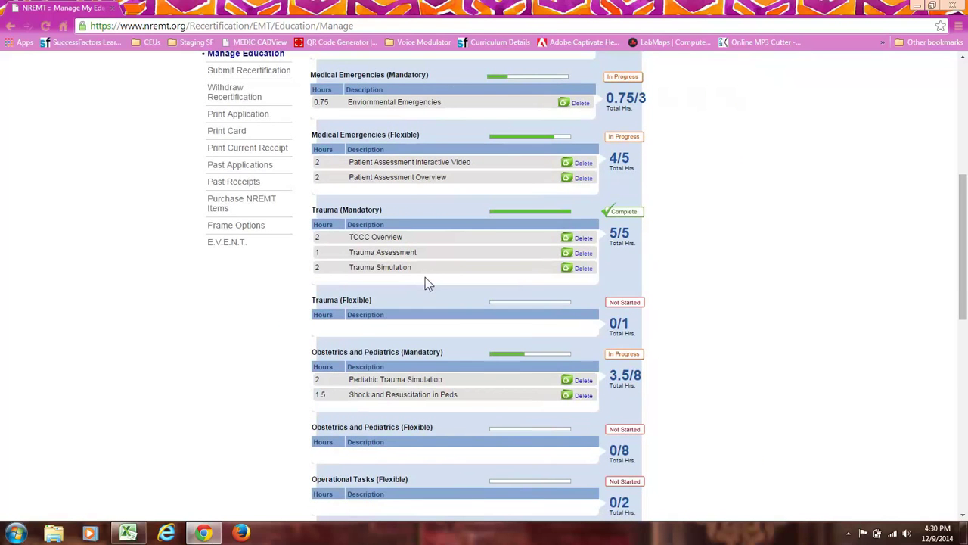
pyautogui.scroll(5, 425, 282)
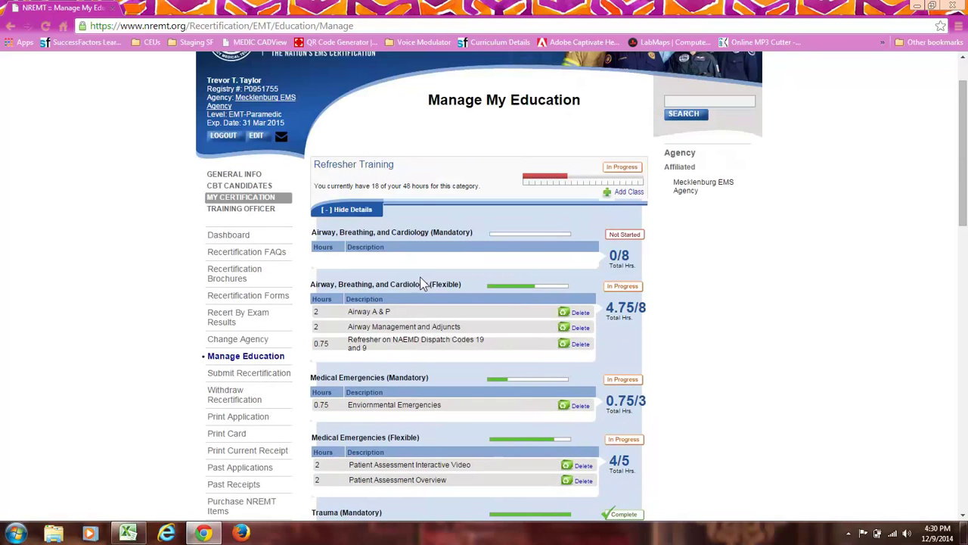
pyautogui.click(326, 213)
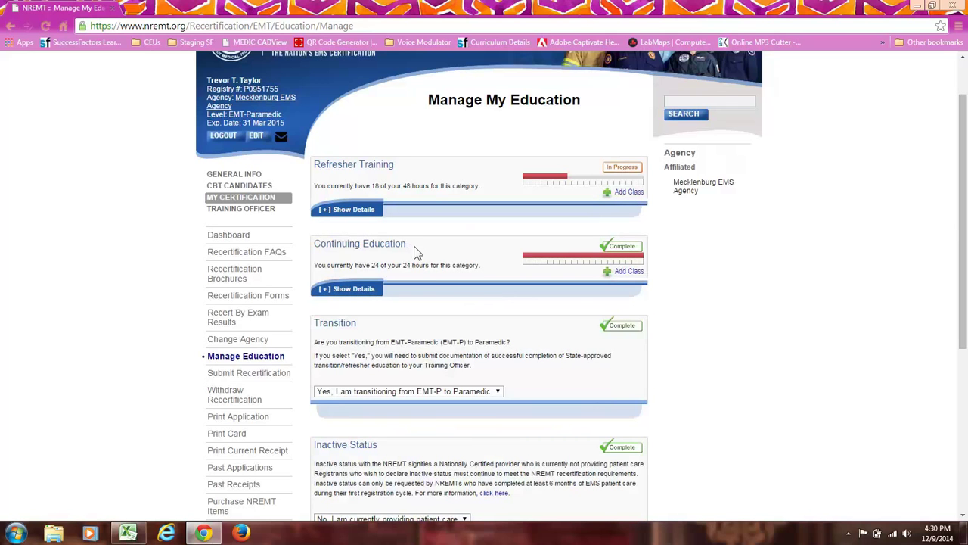
# Expand the Continuing Education details, look through the listed courses and their hours, and collapse them again
pyautogui.click(327, 289)
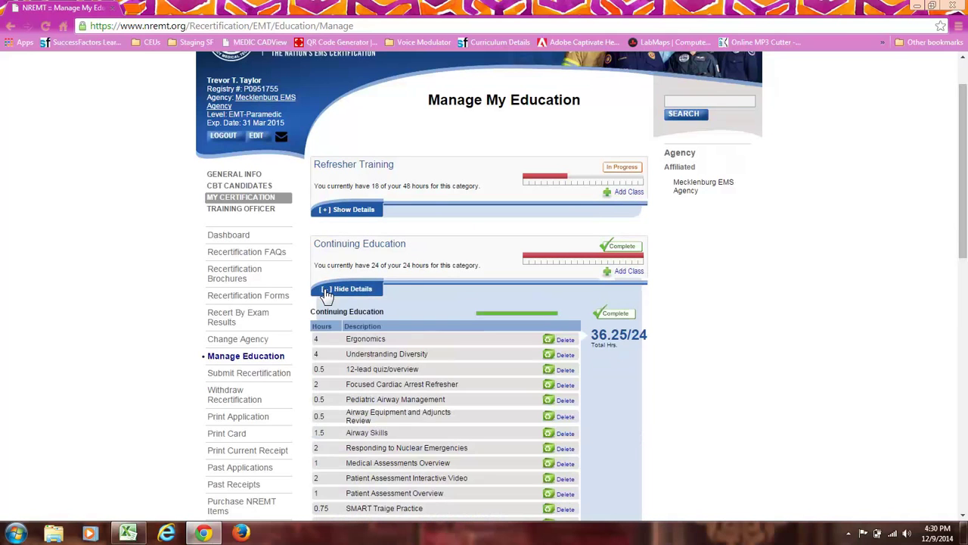
pyautogui.scroll(-3, 413, 287)
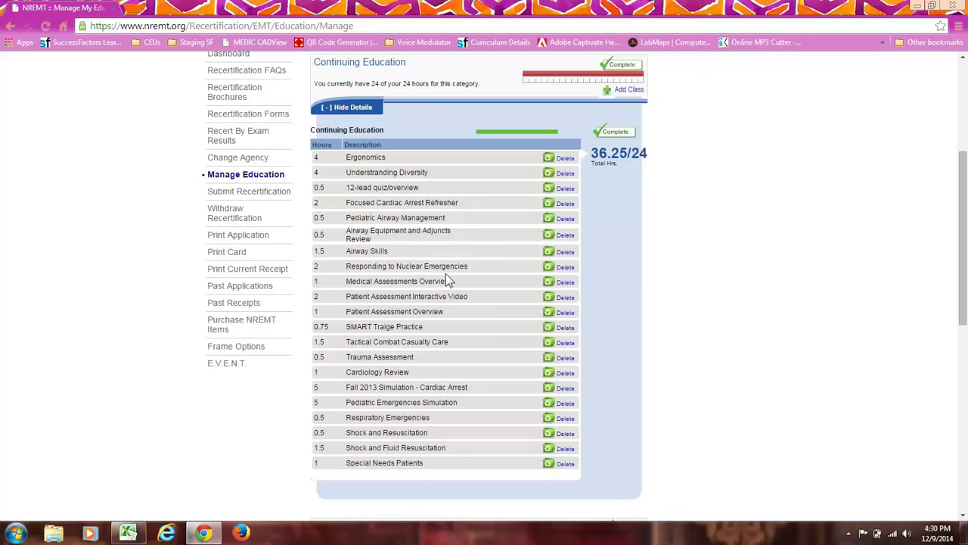
pyautogui.click(327, 111)
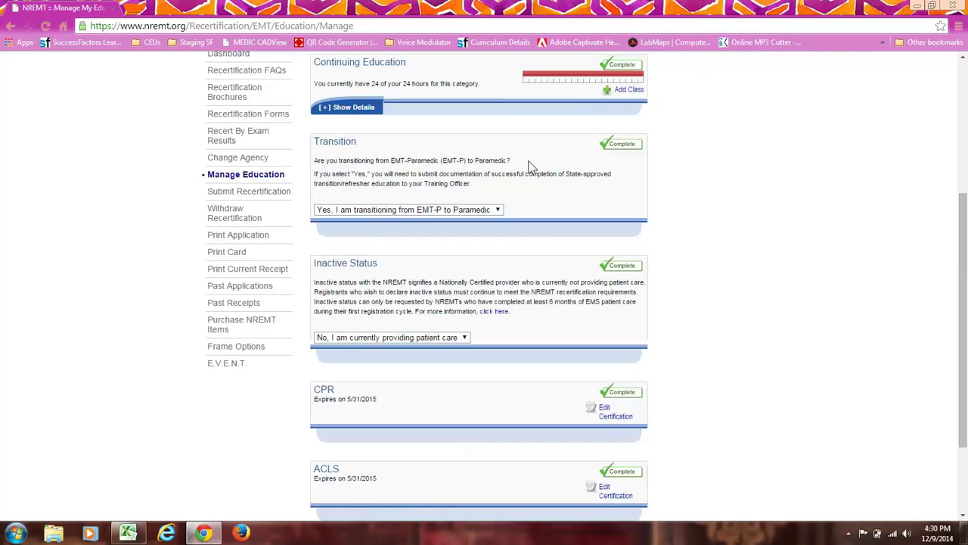
# Set Transition to "Yes, I am transitioning from EMT-P to Paramedic" and Inactive Status to "No, I am currently providing patient care"
pyautogui.click(498, 212)
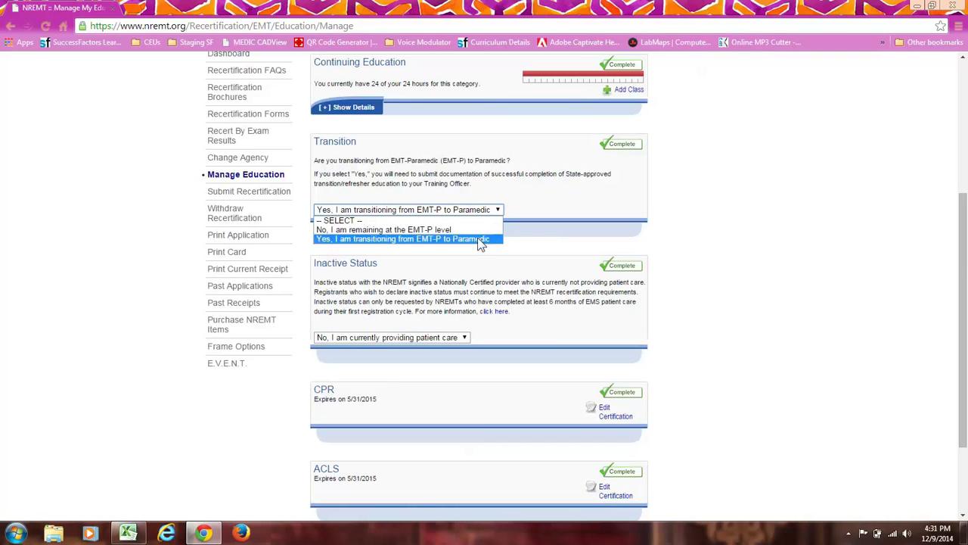
pyautogui.click(478, 239)
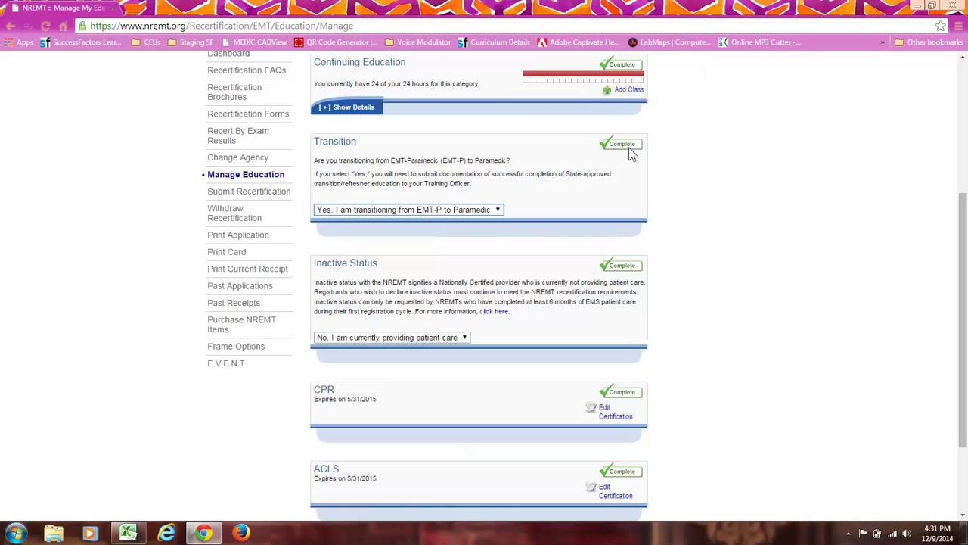
pyautogui.click(464, 338)
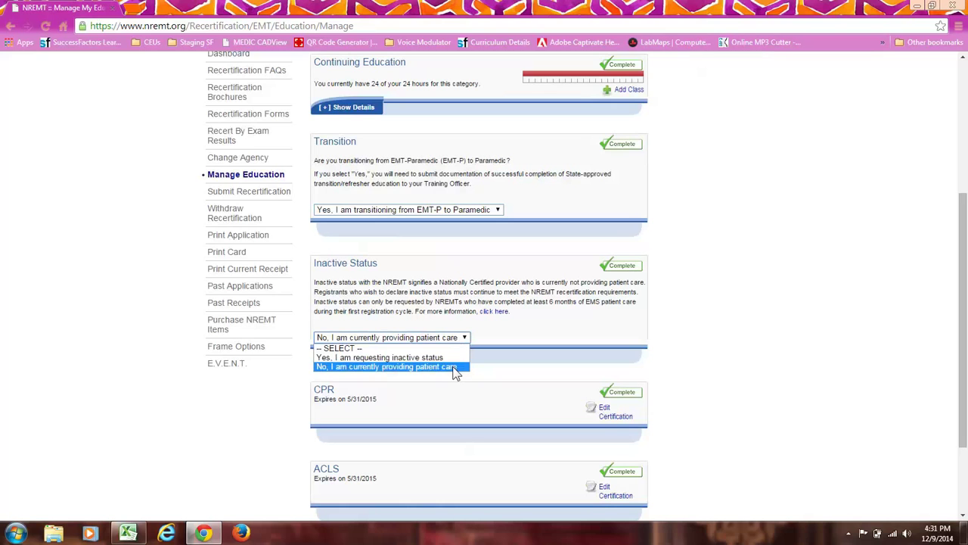
pyautogui.click(456, 367)
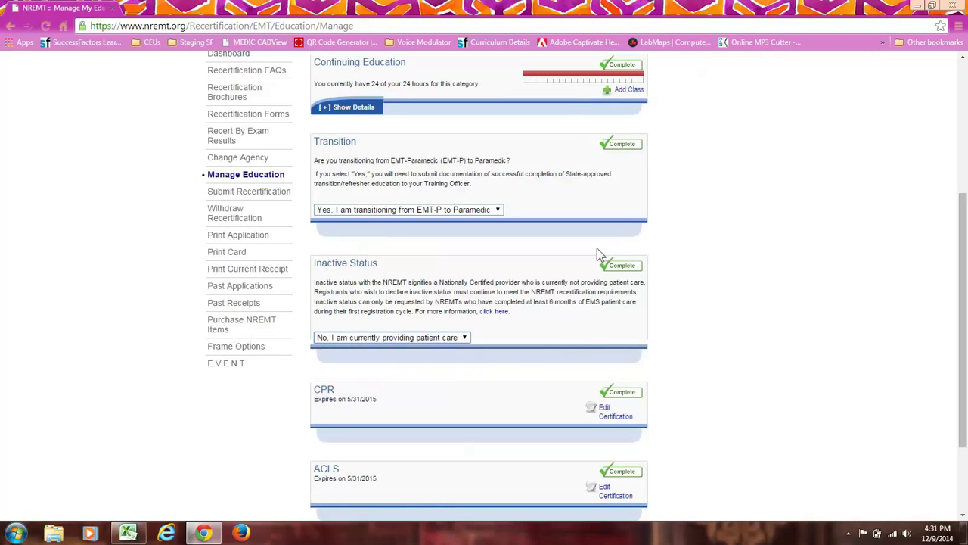
# Open the CPR certification for editing, apply the ACLS and CPR attestations as filled in, and review the education page
pyautogui.scroll(-3, 681, 320)
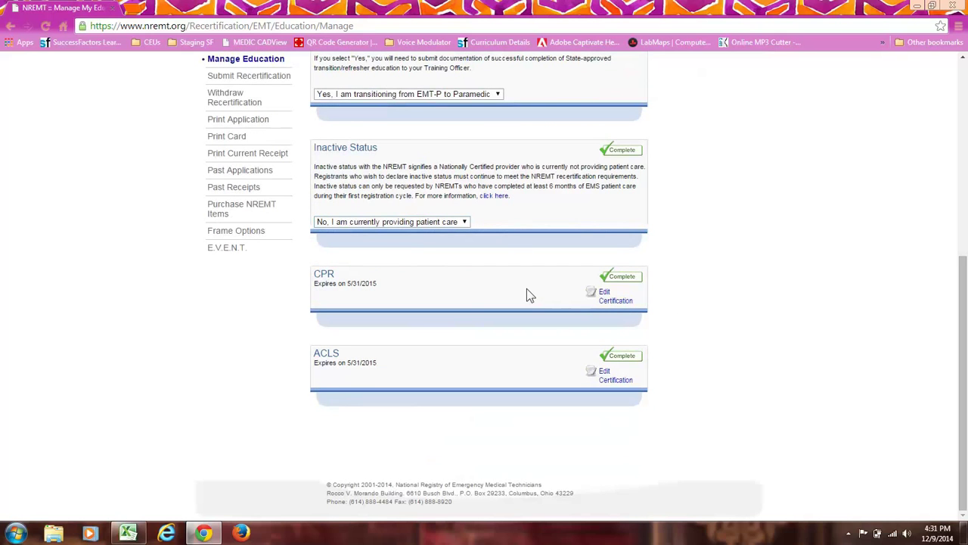
pyautogui.click(610, 302)
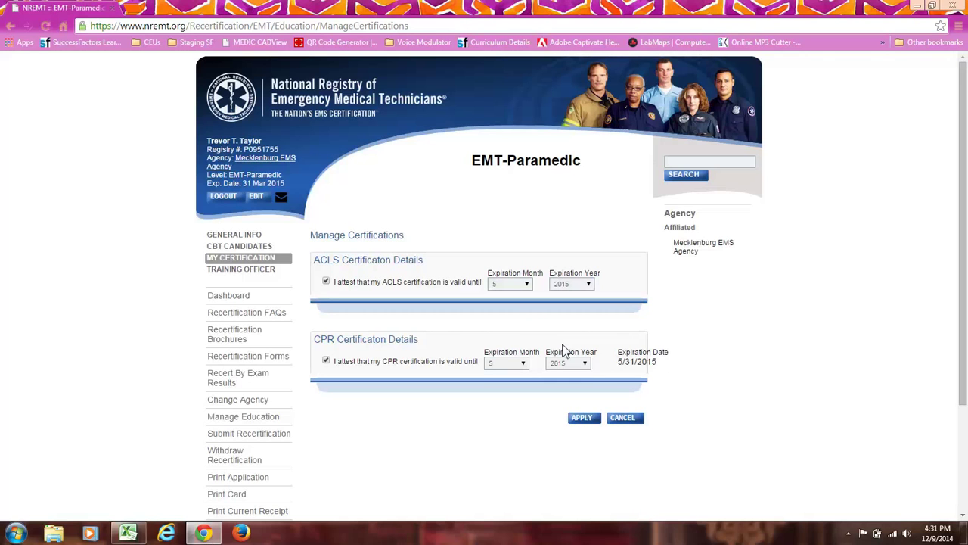
pyautogui.click(590, 424)
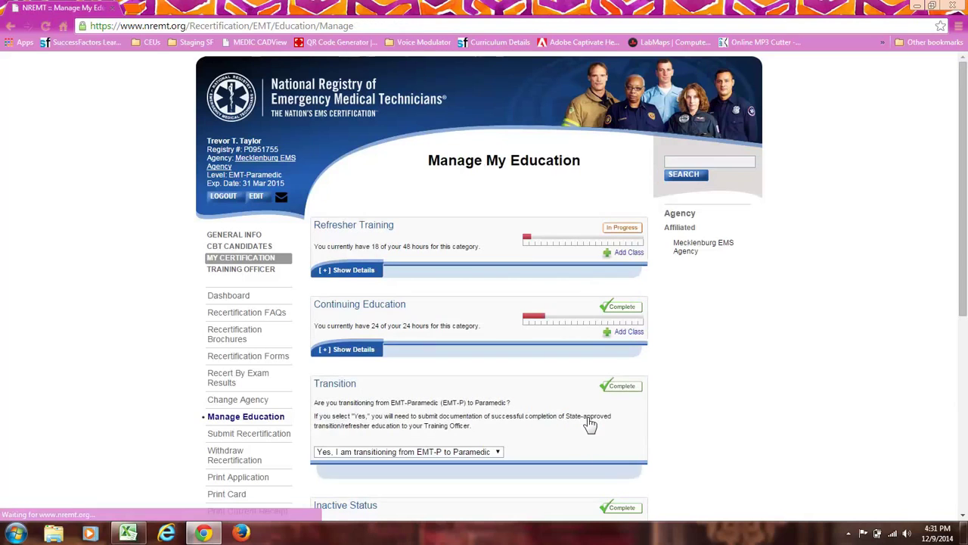
pyautogui.scroll(-1, 713, 424)
pyautogui.scroll(-3, 712, 424)
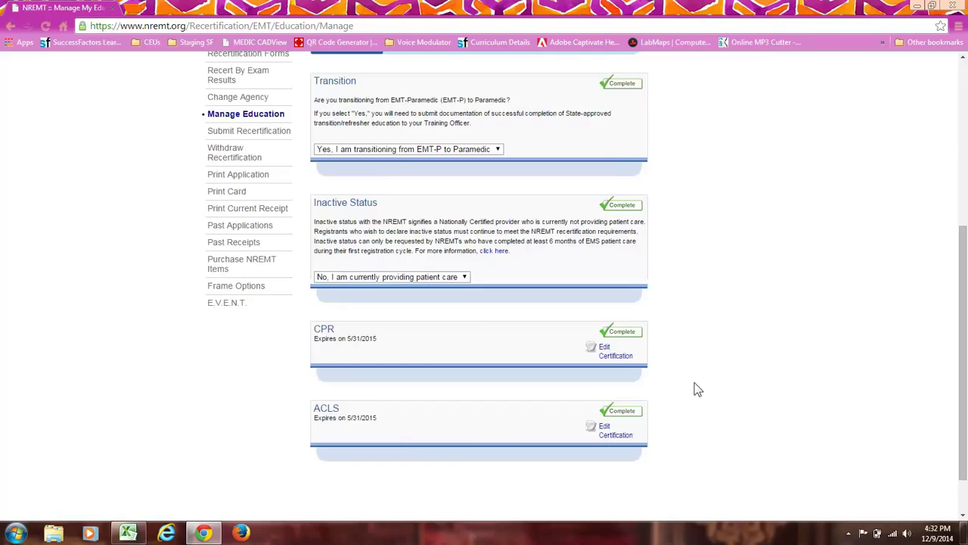
pyautogui.scroll(4, 698, 390)
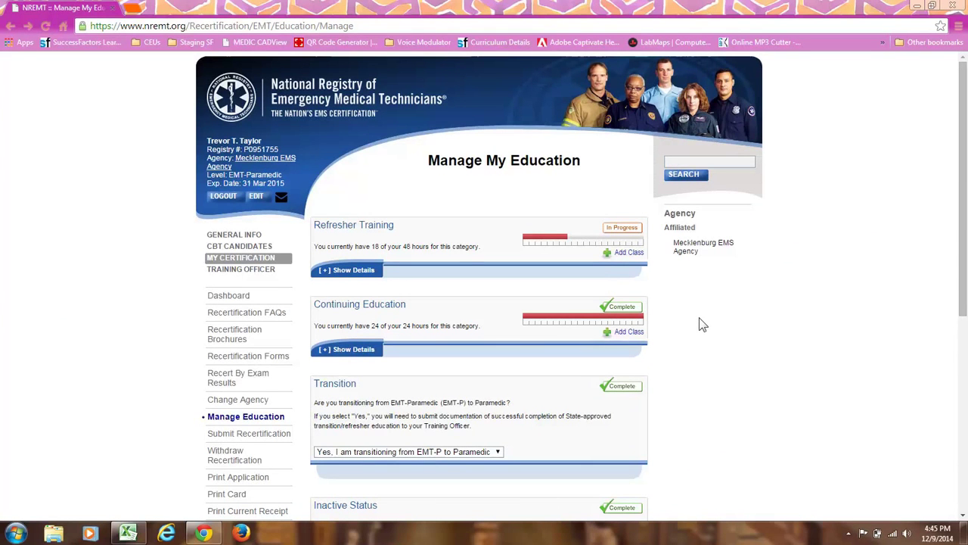
# Add a Refresher Training class using the option "Refresher through continuing education topic hours"
pyautogui.click(625, 258)
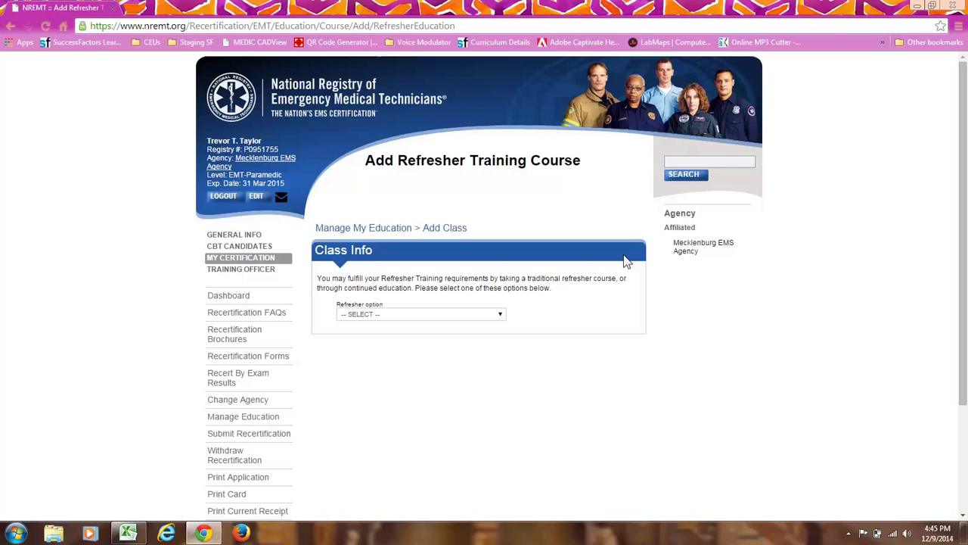
pyautogui.click(499, 316)
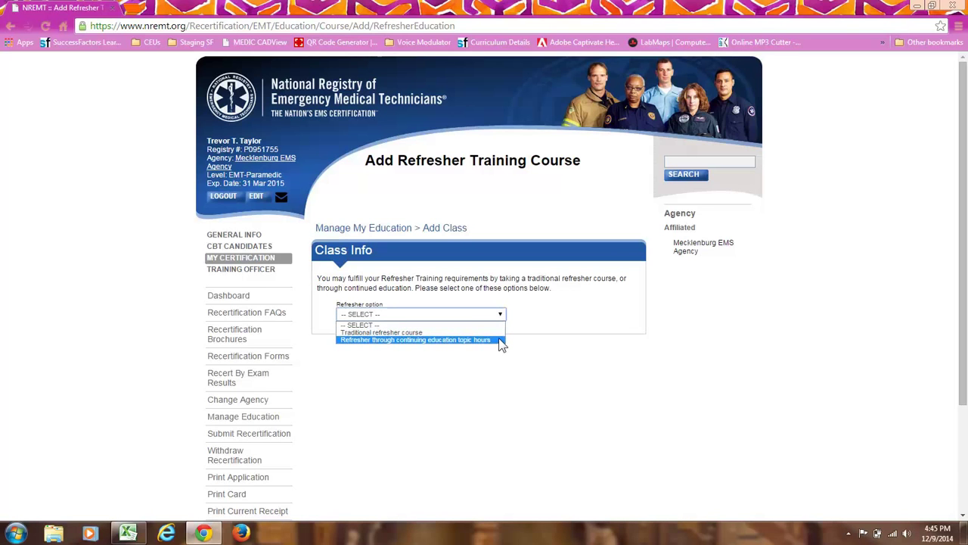
pyautogui.click(499, 340)
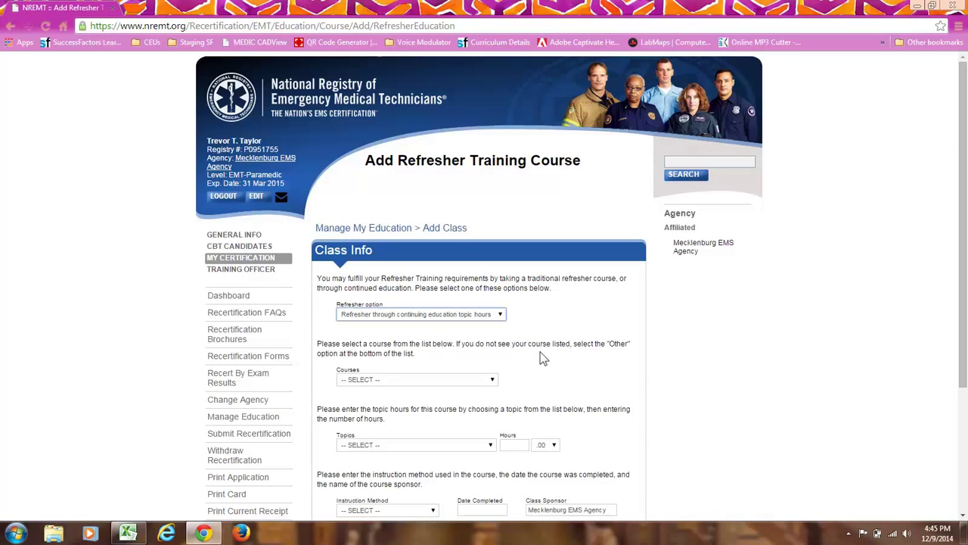
# Choose "Other" as the course for the refresher class
pyautogui.scroll(-3, 543, 357)
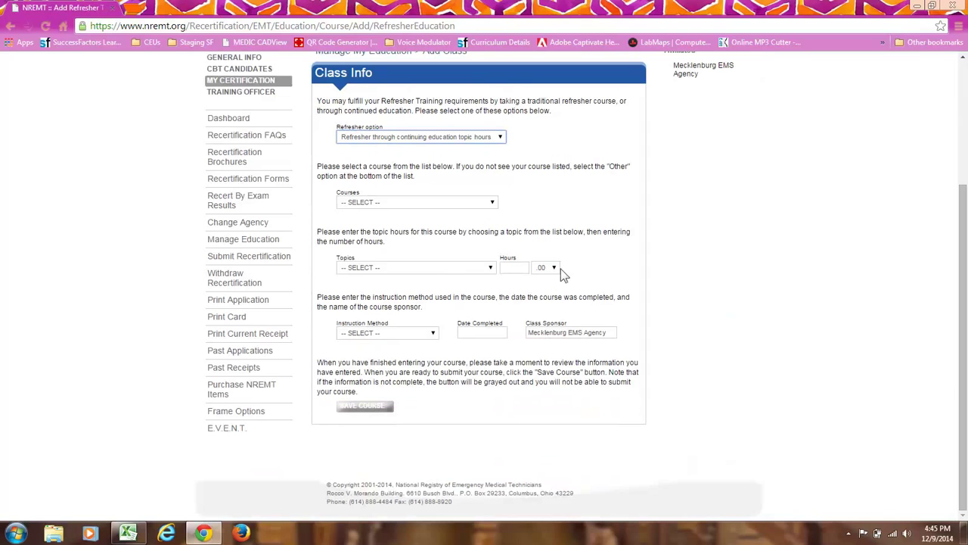
pyautogui.click(493, 205)
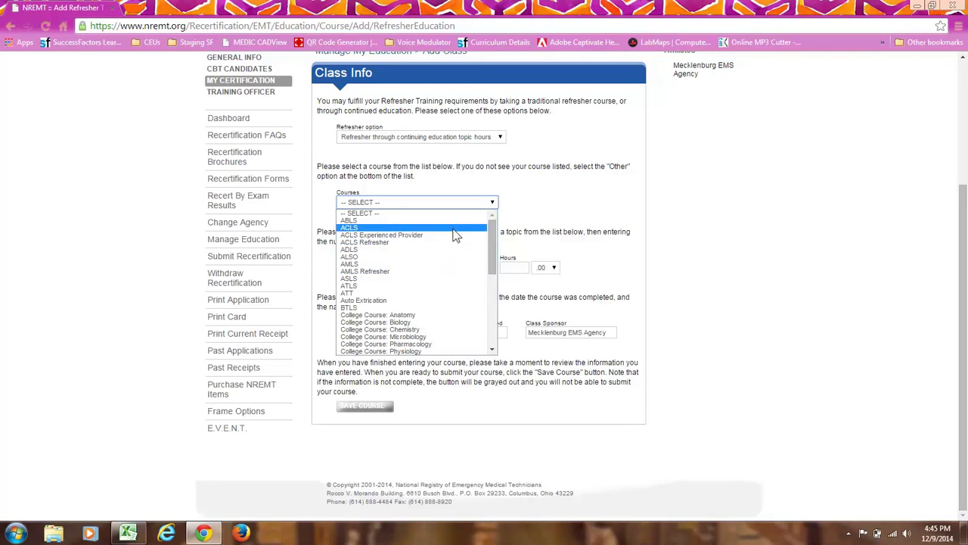
pyautogui.moveTo(493, 233); pyautogui.dragTo(492, 314)
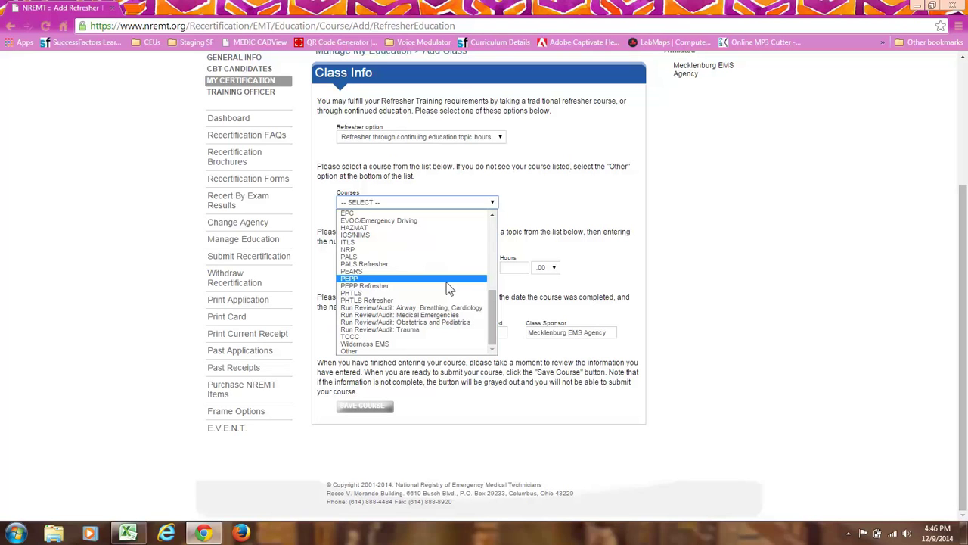
pyautogui.click(430, 351)
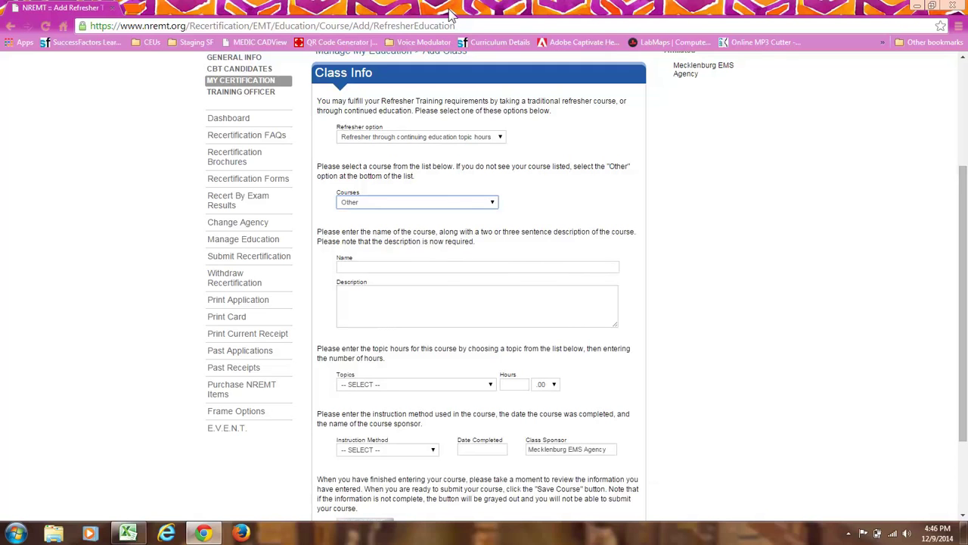
# Arrange the browser and the NREMT ConEd Report workbook side by side, keeping "Other" as the selected course
pyautogui.press('super+Left')
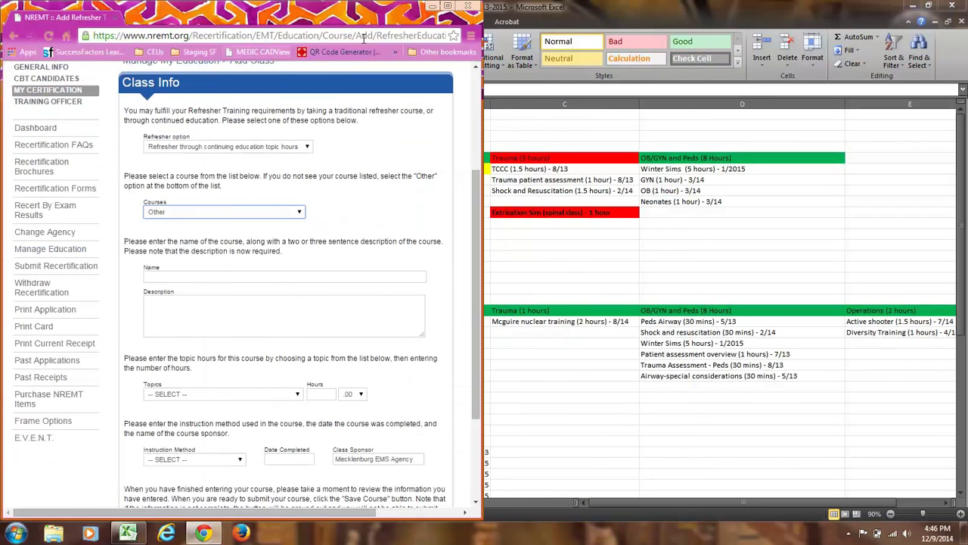
pyautogui.click(569, 20)
pyautogui.press('super+Right')
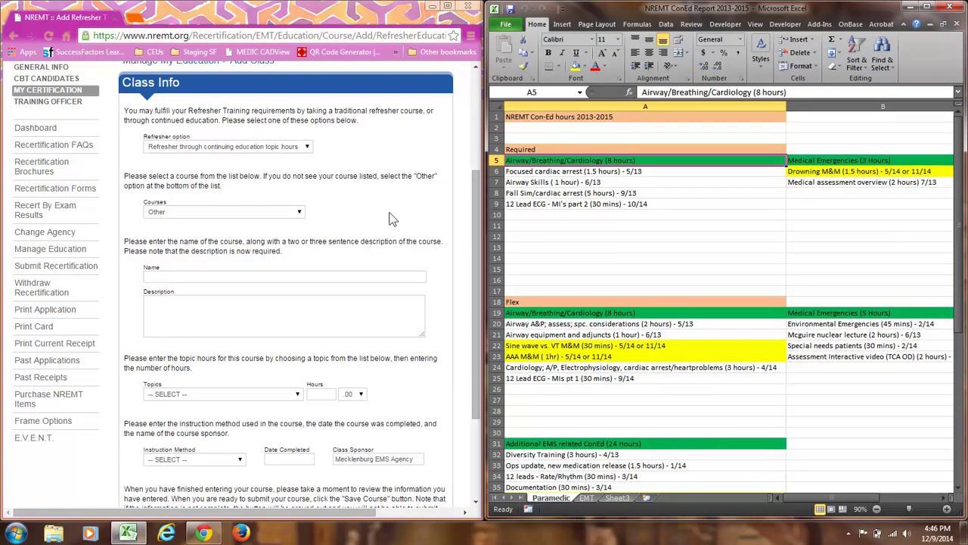
pyautogui.click(299, 212)
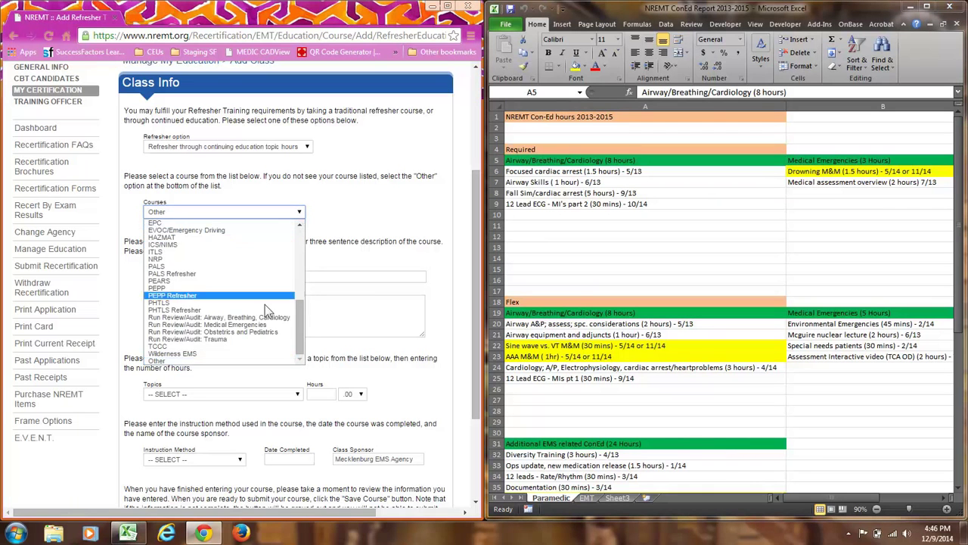
pyautogui.click(253, 360)
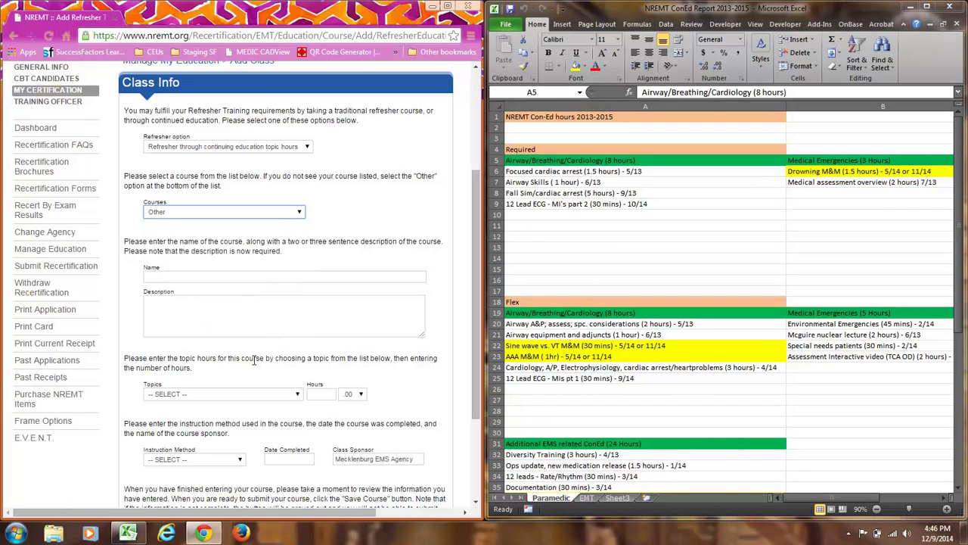
# Name the course "Focused Cardiac Arrest", following the first required Airway/Breathing/Cardiology entry in the workbook
pyautogui.click(247, 276)
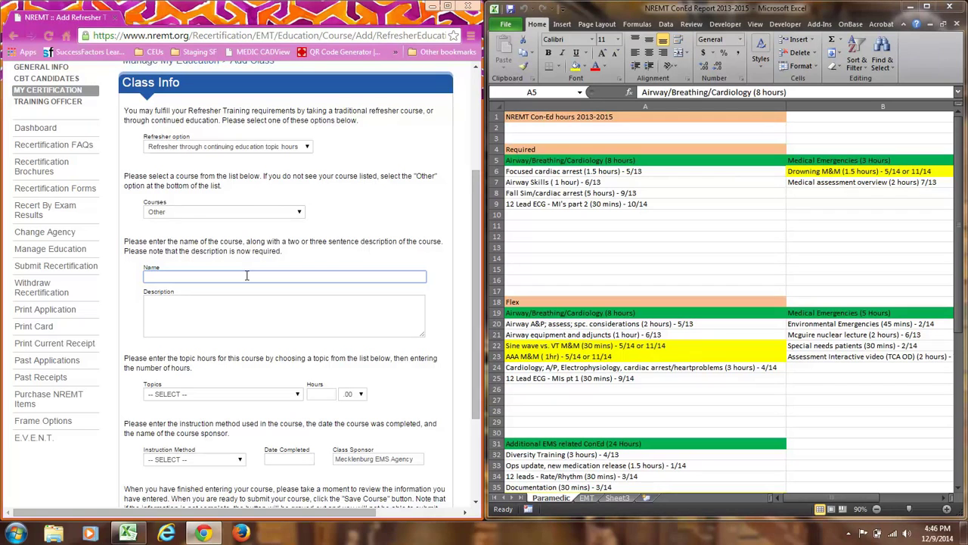
pyautogui.click(659, 172)
pyautogui.click(659, 172)
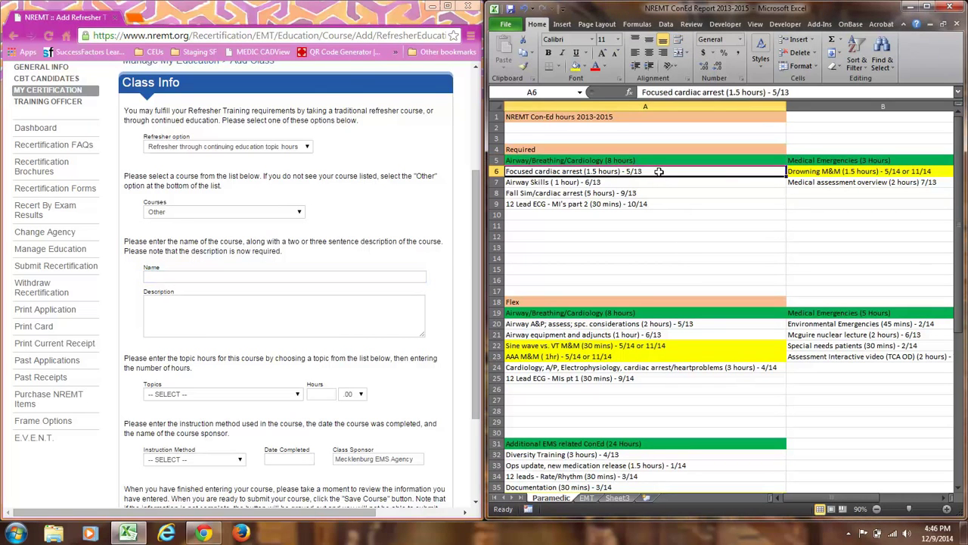
pyautogui.click(168, 277)
pyautogui.write('Fo')
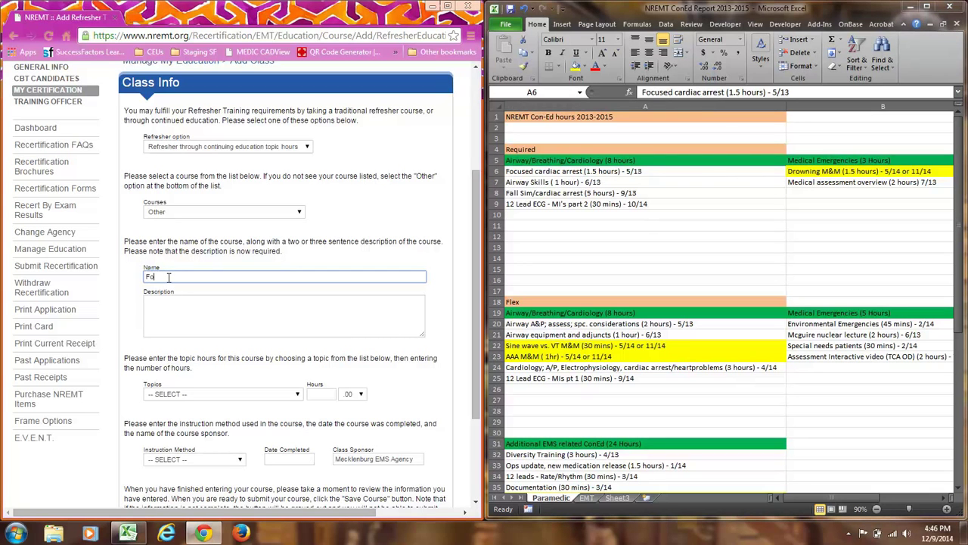
pyautogui.write('cused Cardiac Arrest')
# Describe the course as "A review of cardiac arrest algorithms and appropriate roles and responsibilities of crew members."
pyautogui.click(174, 302)
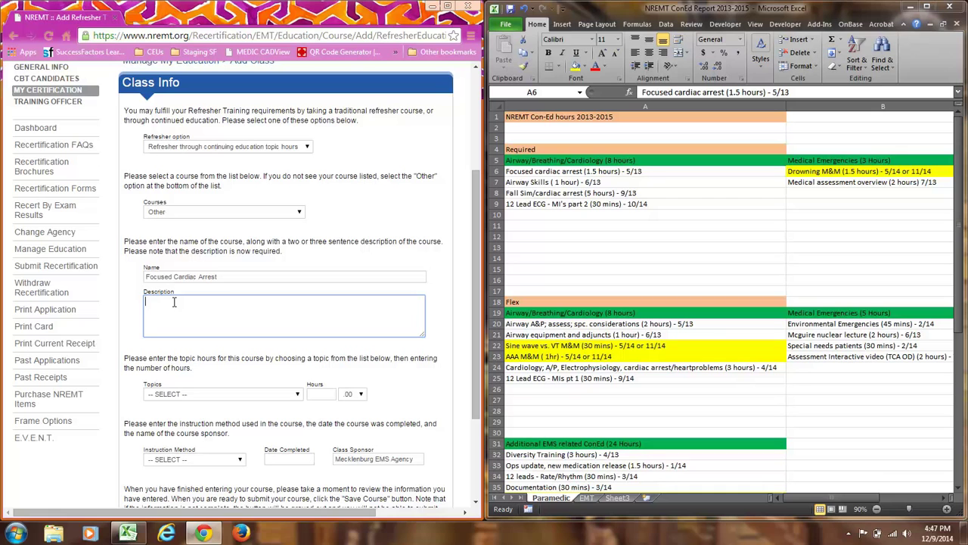
pyautogui.write('A review of cardiac arrest algorithms and app')
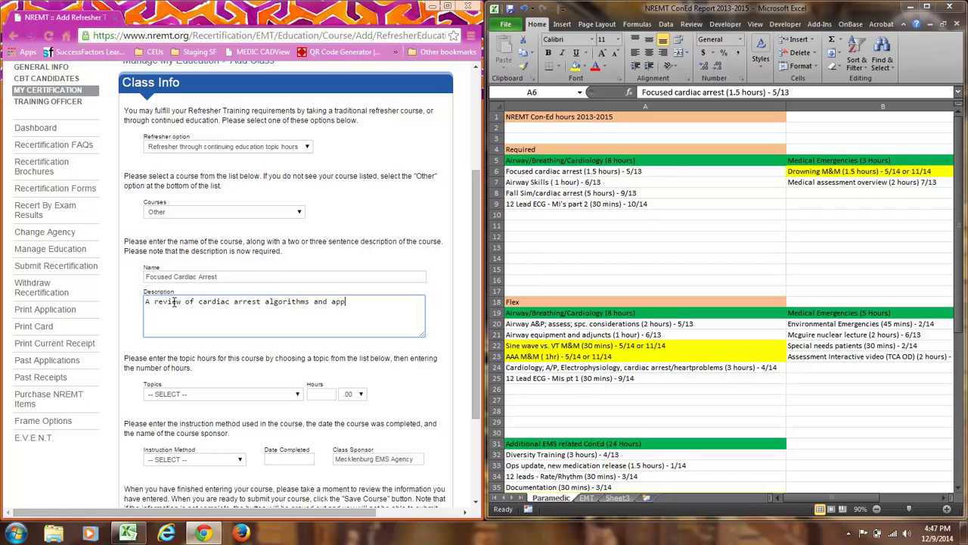
pyautogui.write('ropriate roles and responsibilities of')
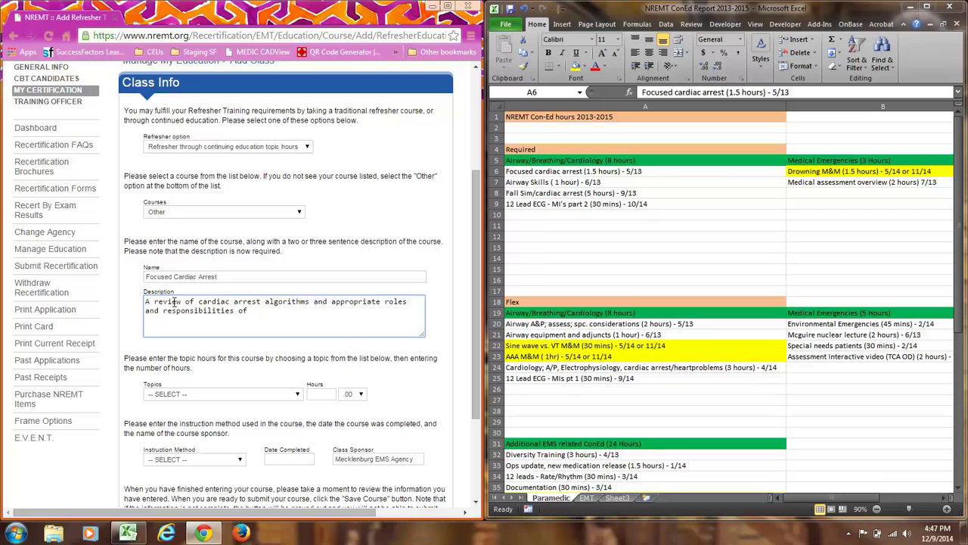
pyautogui.write(' crew members.')
pyautogui.click(228, 344)
# Assign the course 1.50 hours under the topic "Airway, Breathing, and Cardiology (Mandatory)"
pyautogui.scroll(-3, 229, 344)
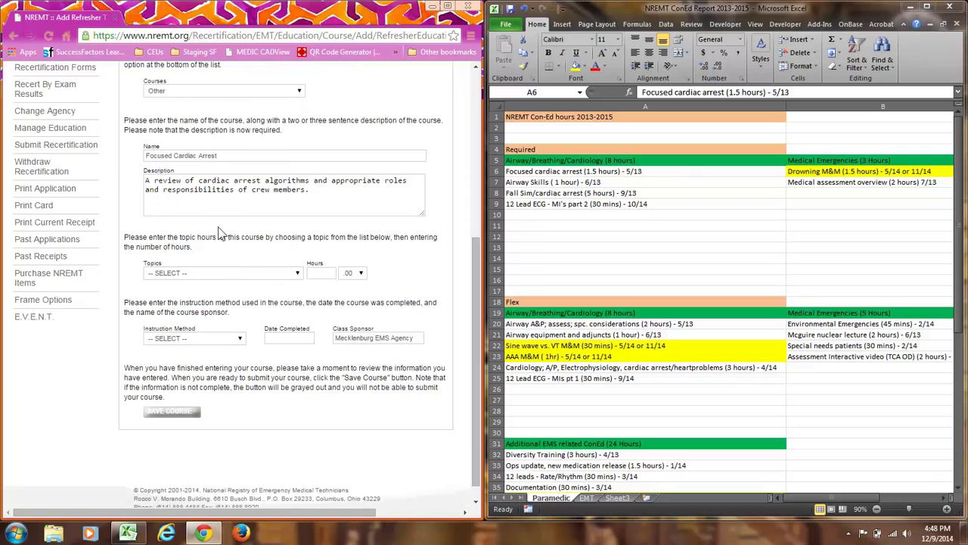
pyautogui.click(298, 274)
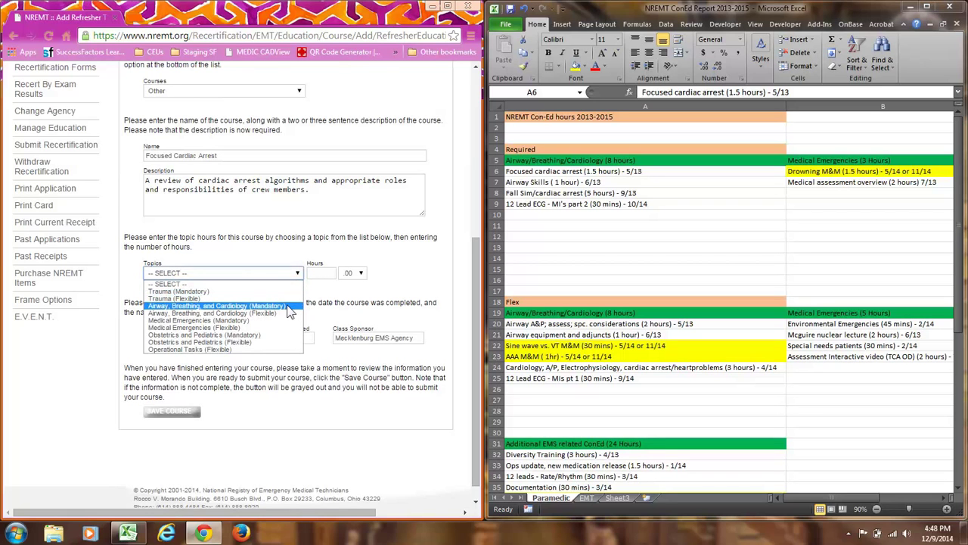
pyautogui.click(290, 306)
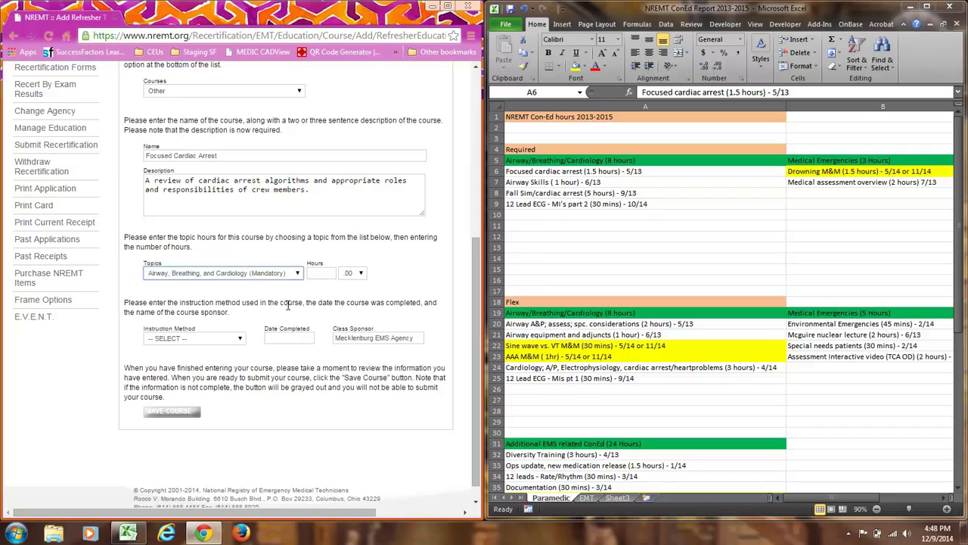
pyautogui.click(335, 273)
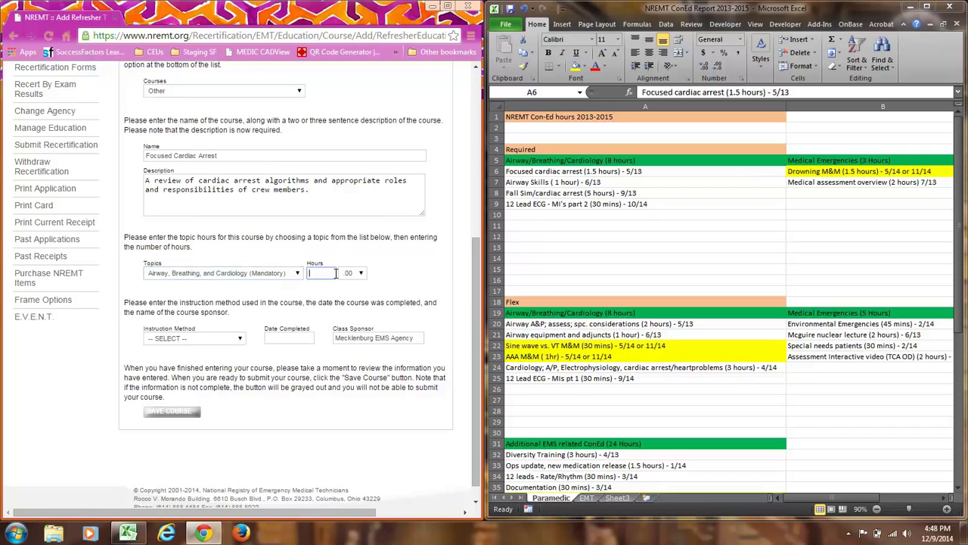
pyautogui.write('1')
pyautogui.click(356, 273)
pyautogui.click(344, 298)
# Set the instruction method to Practical Lab/Hands-On and the completion date to 05/31/2013
pyautogui.click(241, 340)
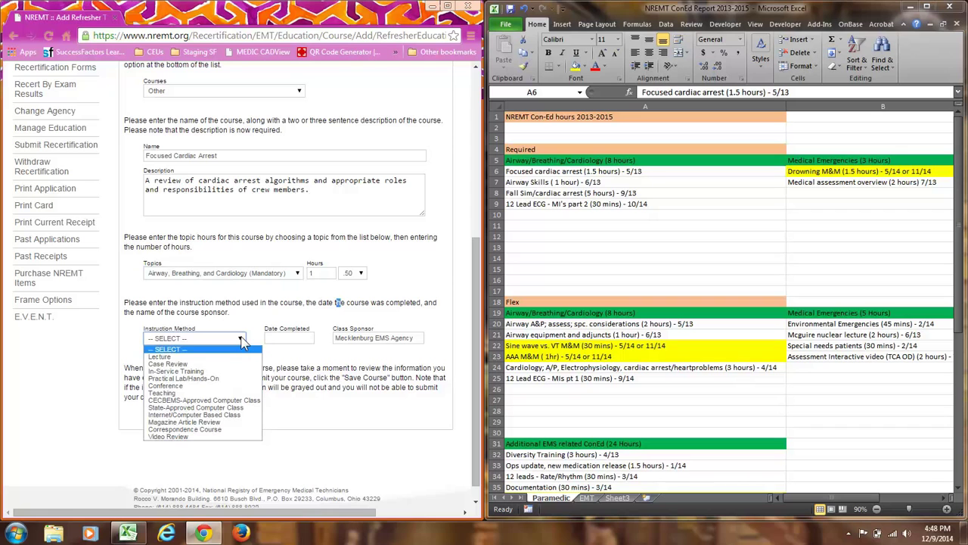
pyautogui.click(227, 379)
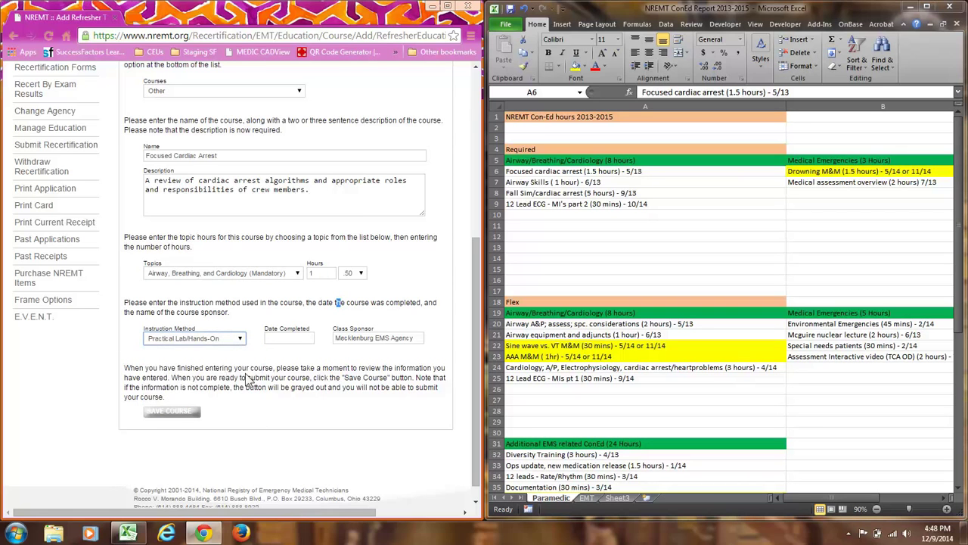
pyautogui.click(303, 340)
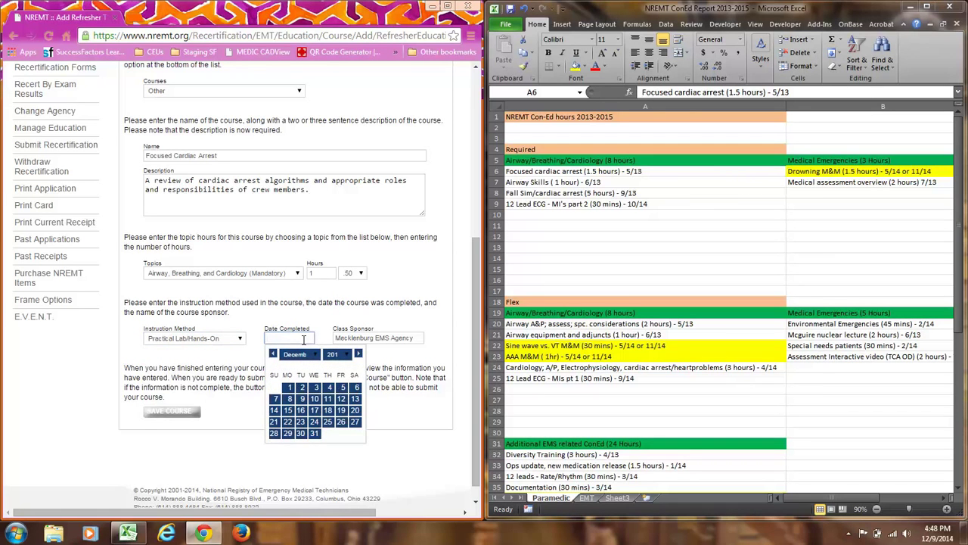
pyautogui.click(347, 355)
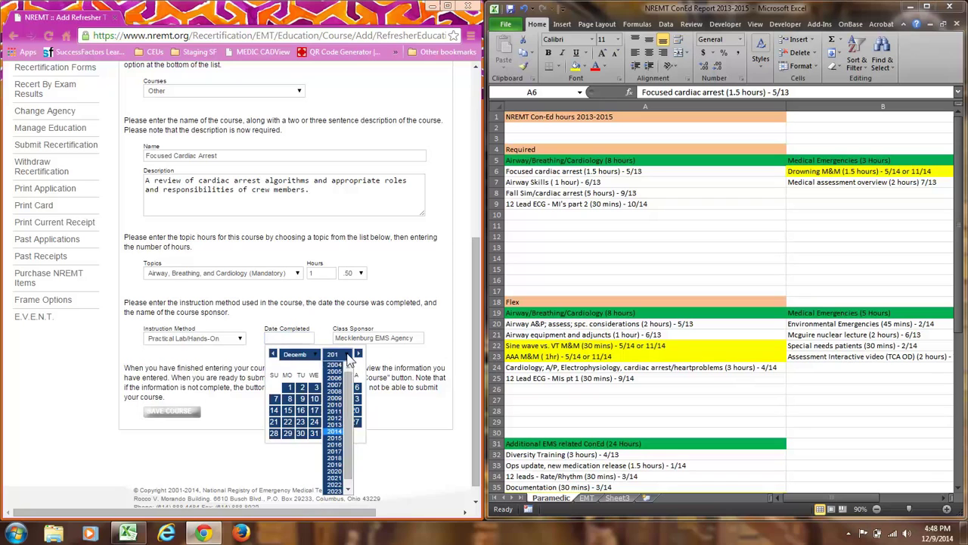
pyautogui.click(333, 424)
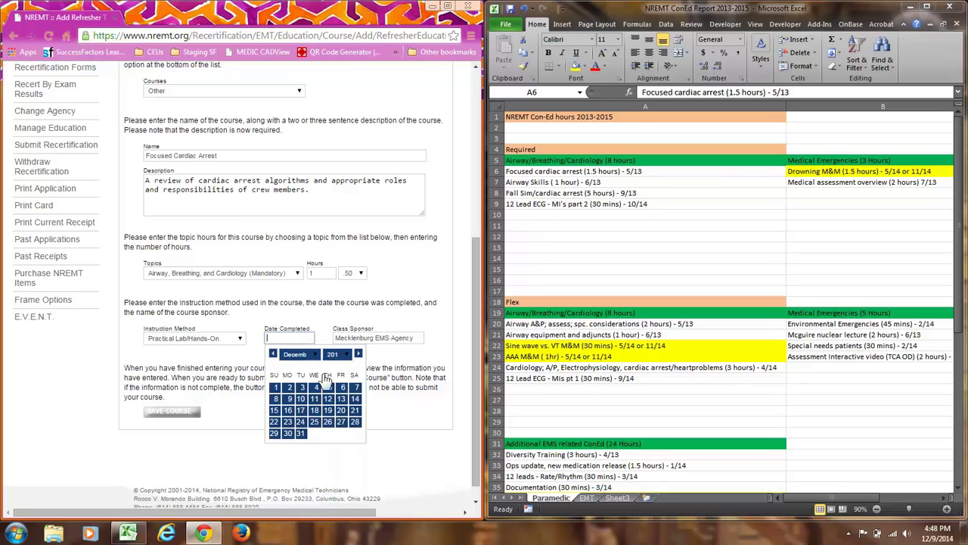
pyautogui.click(317, 355)
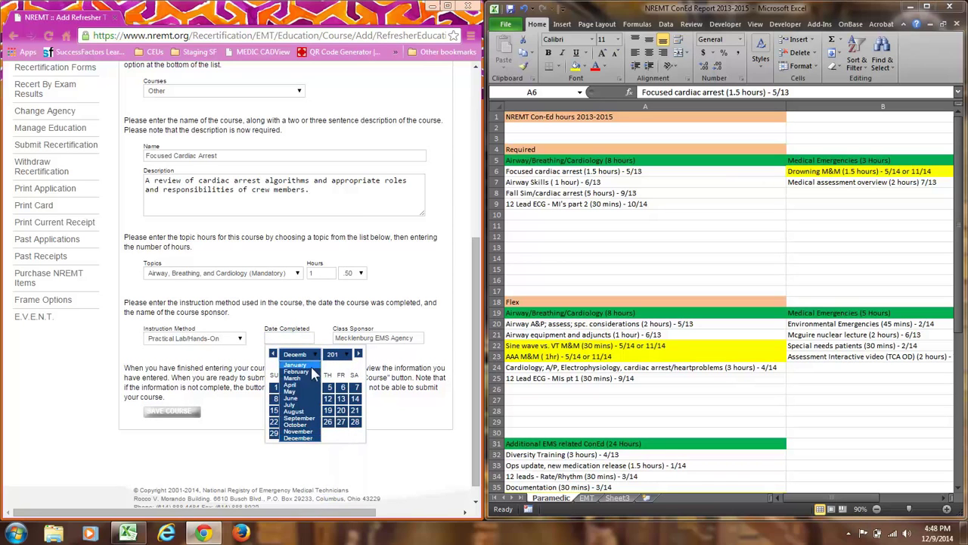
pyautogui.click(306, 390)
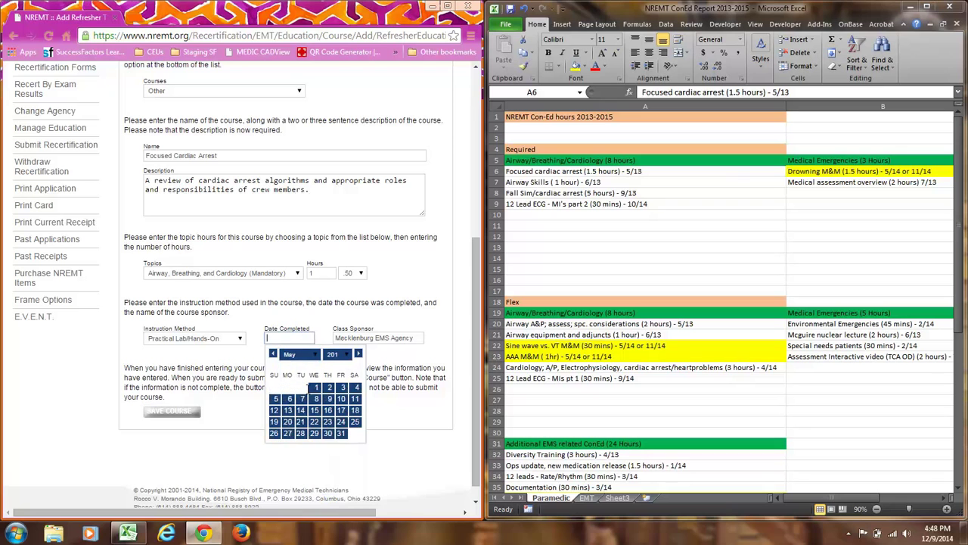
pyautogui.click(342, 433)
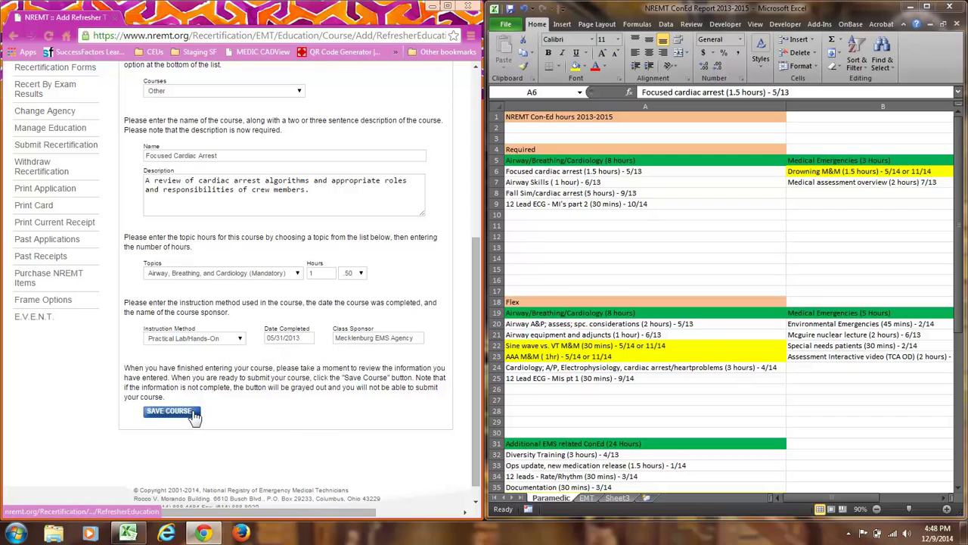
# Save the Focused Cardiac Arrest course and expand the Refresher Training details to check its entry
pyautogui.click(171, 413)
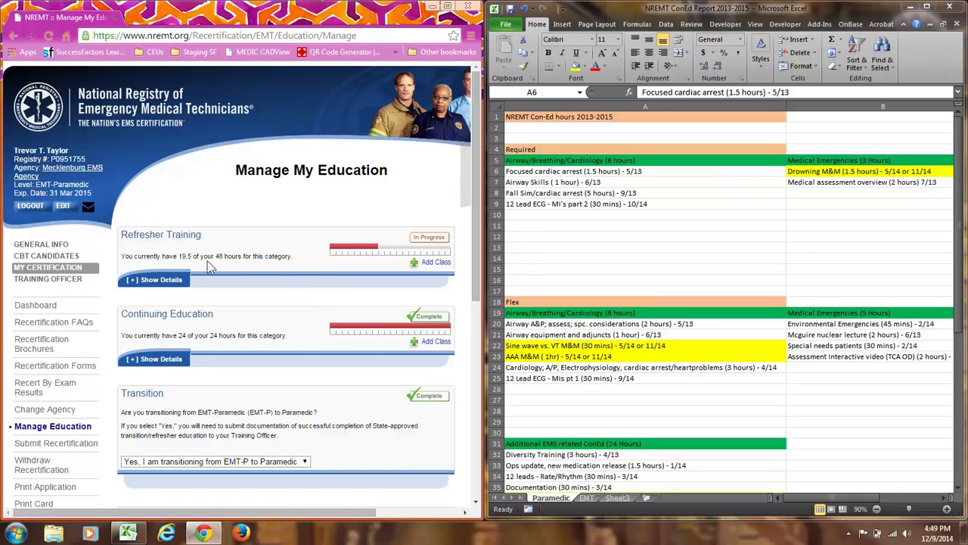
pyautogui.click(134, 286)
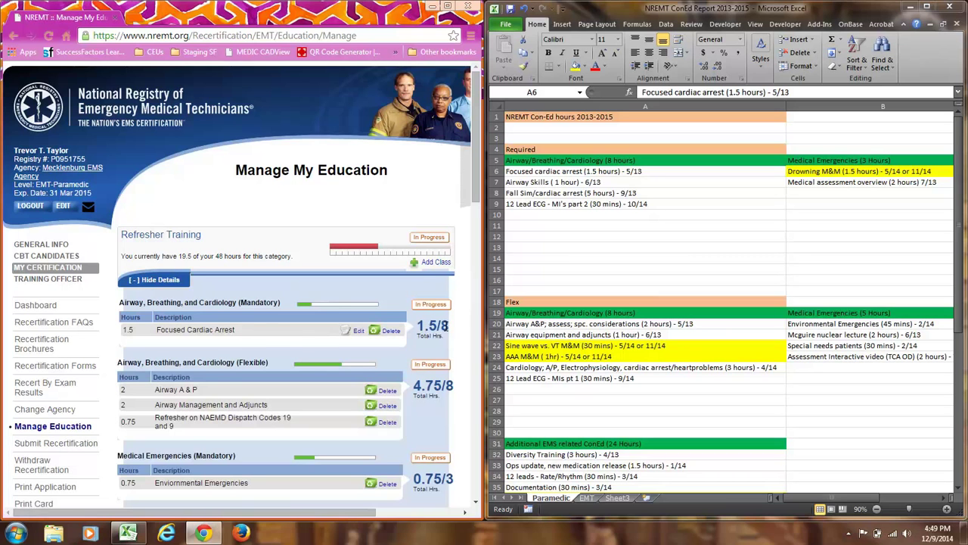
pyautogui.moveTo(236, 333)
# Start a new refresher class fulfilled through continuing education topic hours, with Other as the course
pyautogui.click(437, 263)
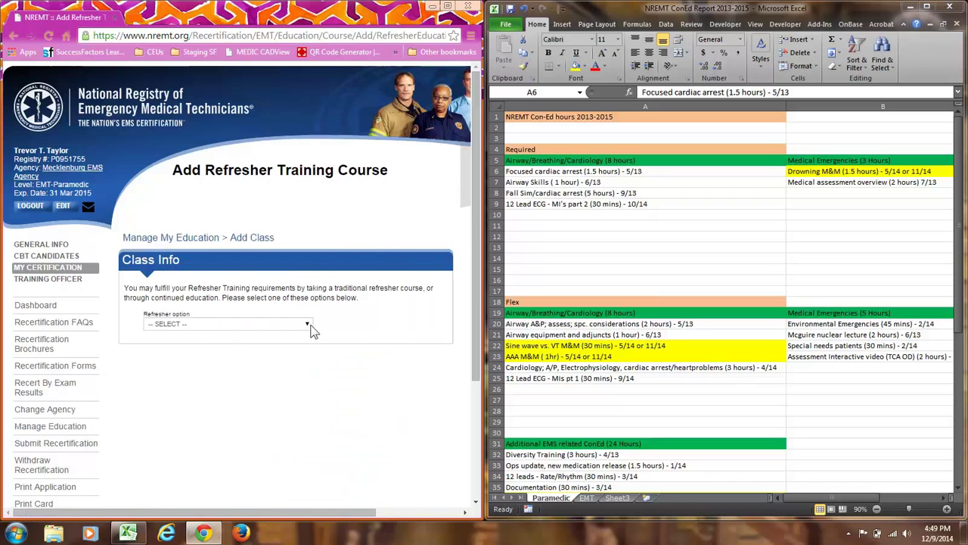
pyautogui.click(306, 325)
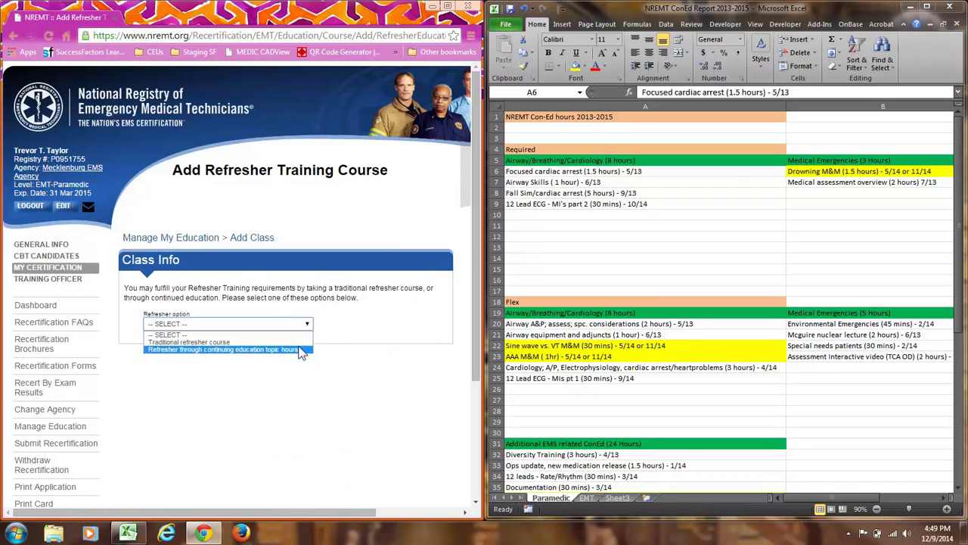
pyautogui.click(301, 351)
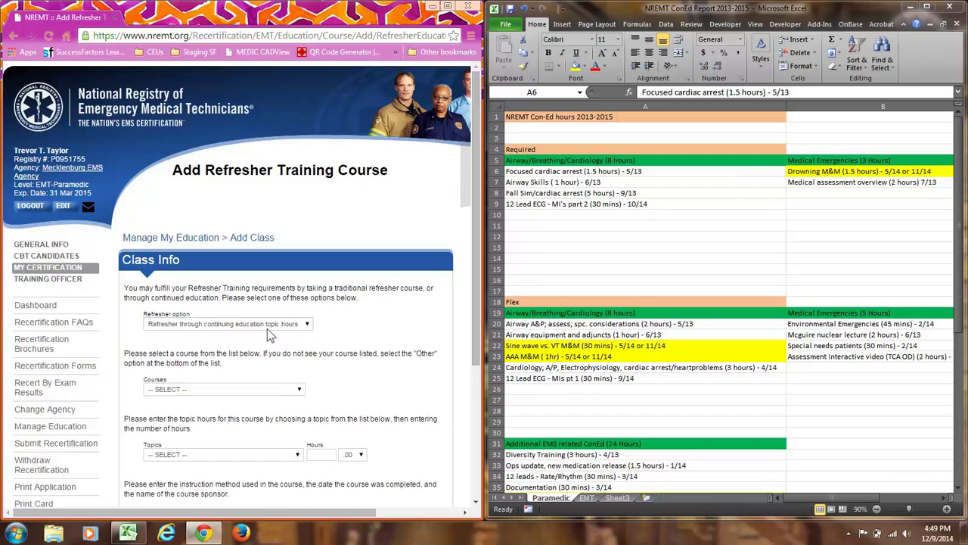
pyautogui.scroll(-3, 369, 348)
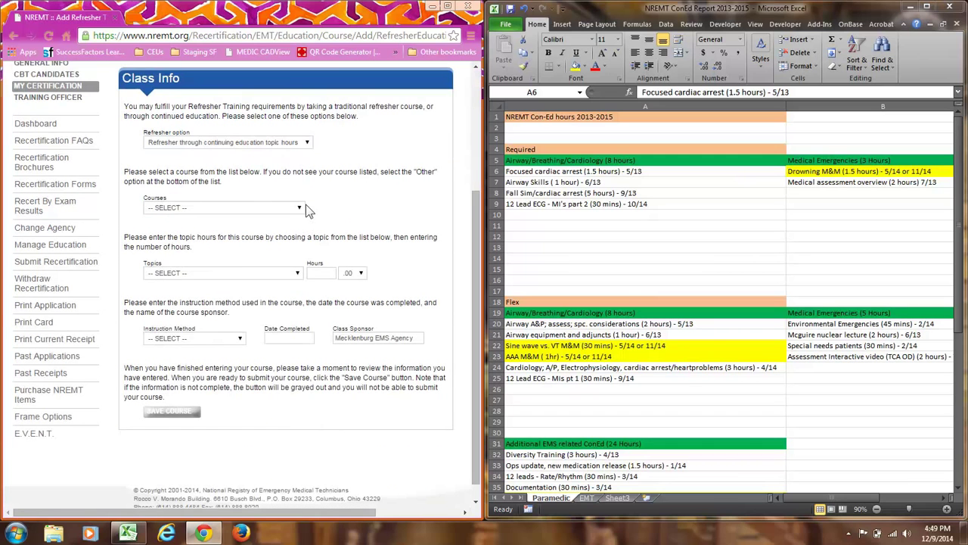
pyautogui.click(305, 209)
pyautogui.moveTo(300, 244); pyautogui.dragTo(303, 318)
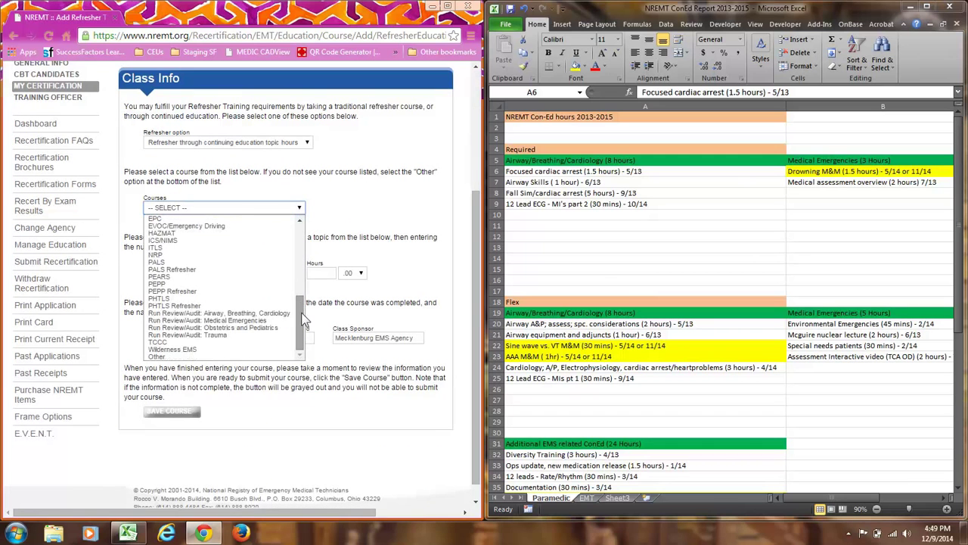
pyautogui.click(198, 357)
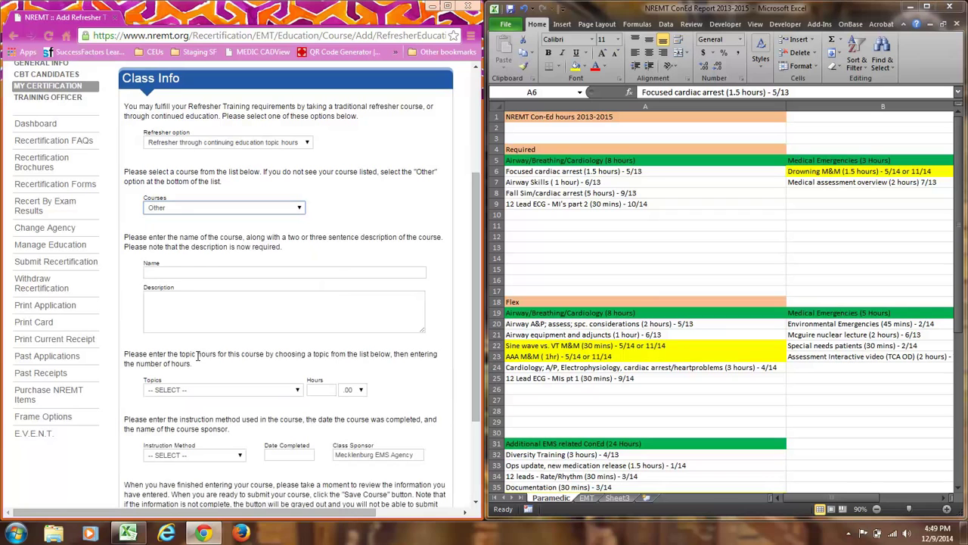
# Name the course "Airway management/skills review", based on the Airway Skills entry in the workbook
pyautogui.click(199, 271)
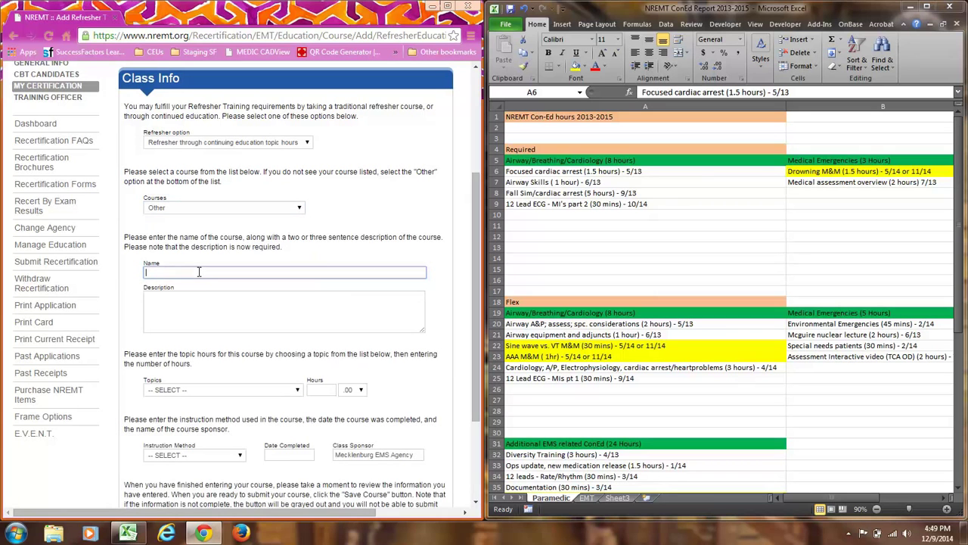
pyautogui.click(618, 184)
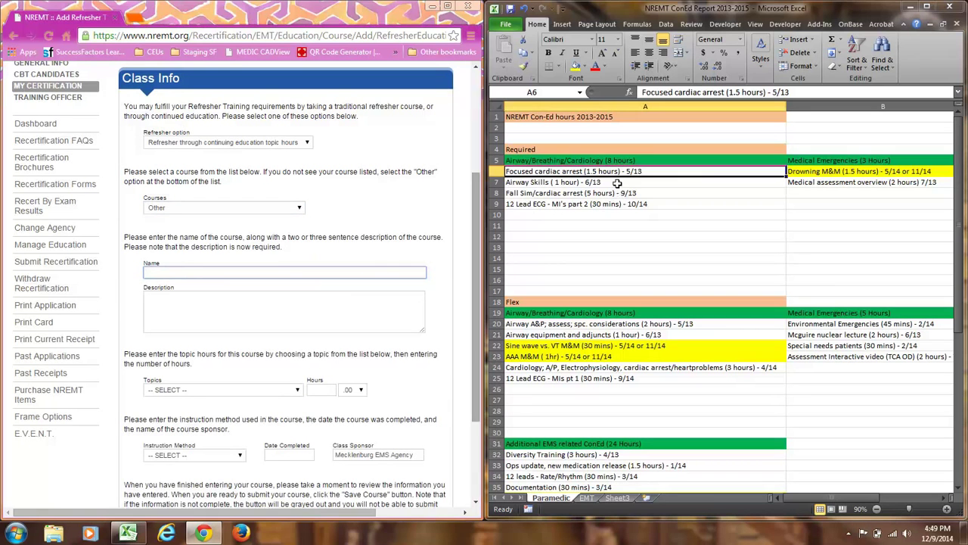
pyautogui.click(619, 184)
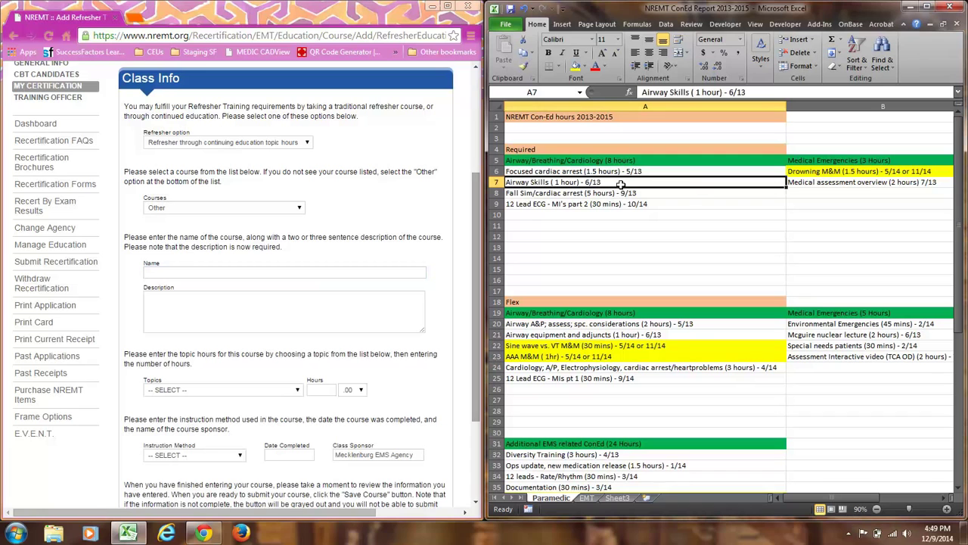
pyautogui.click(230, 271)
pyautogui.write('Airway management')
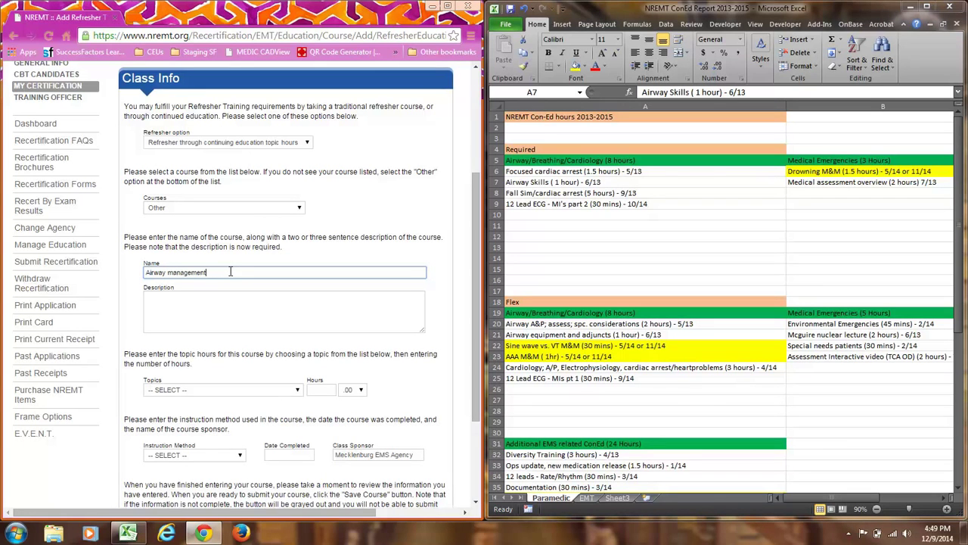
pyautogui.write('/skills review')
# Describe the course as "Review of airway management techniques with hands on practice."
pyautogui.click(553, 185)
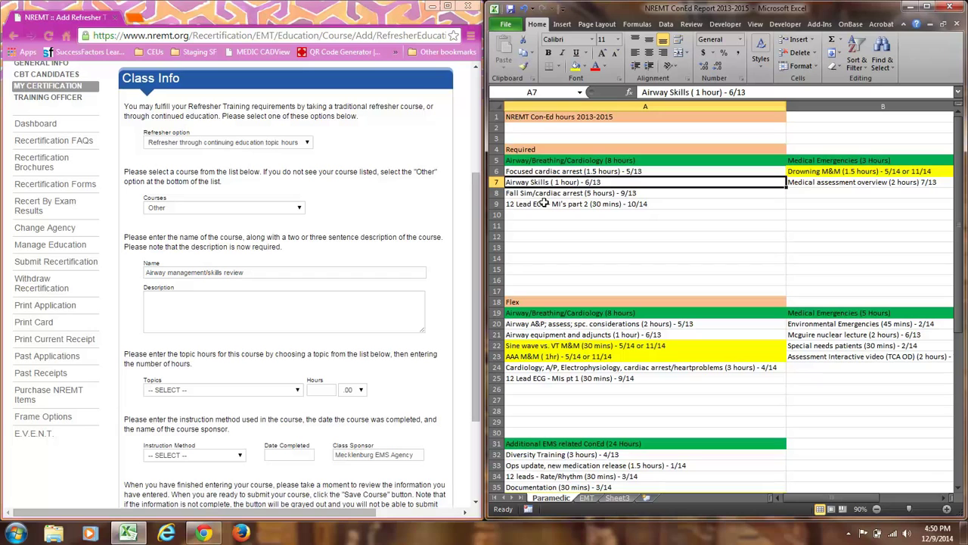
pyautogui.click(313, 299)
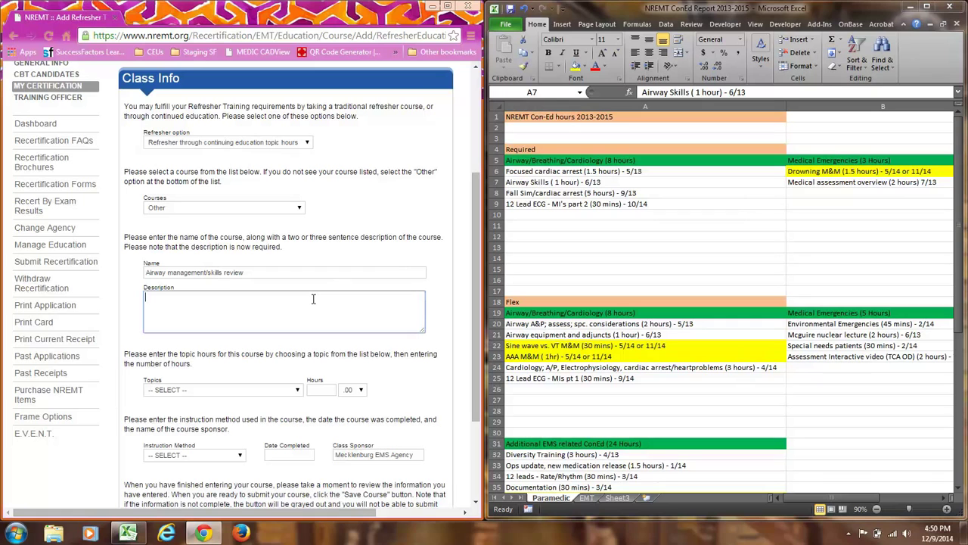
pyautogui.write('Review of airway management tec')
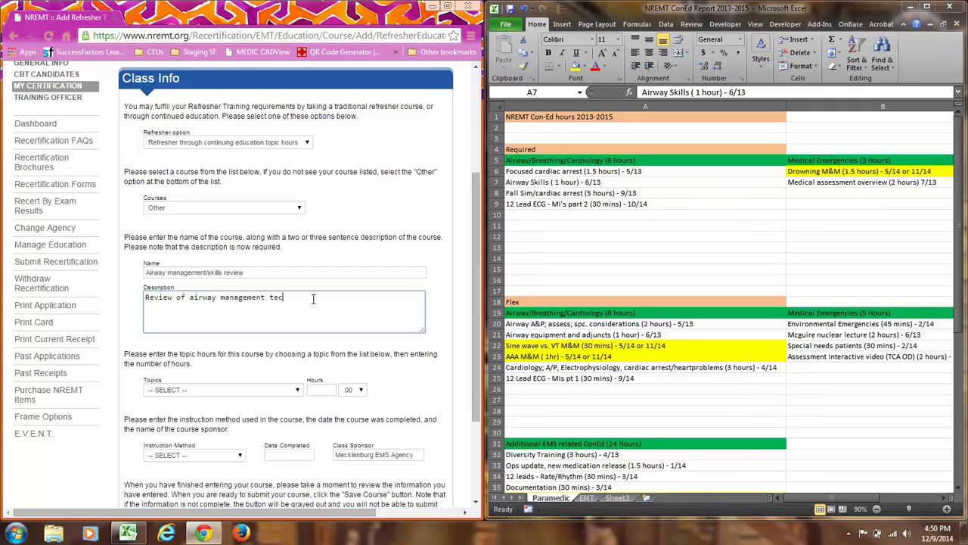
pyautogui.write('hniques with hands on practice')
pyautogui.click(290, 348)
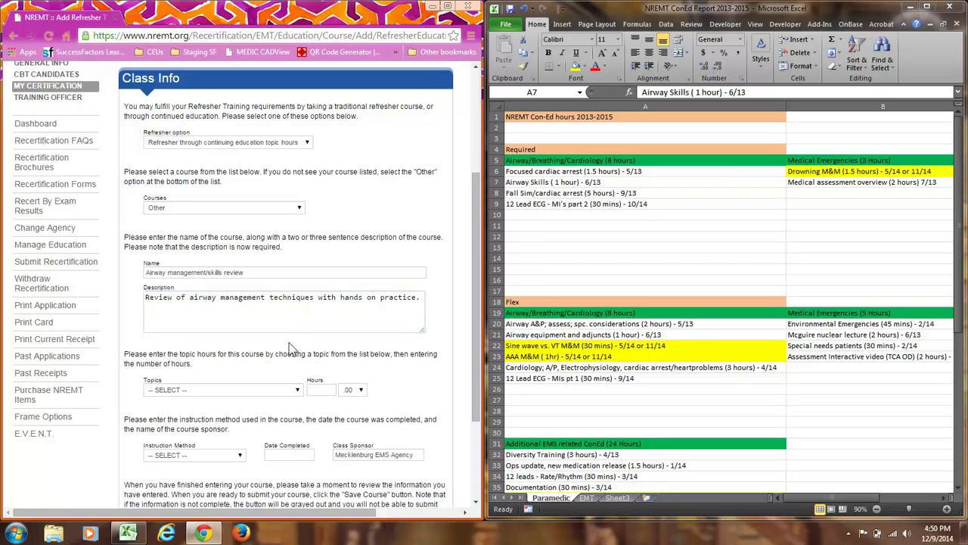
# Assign the course 1 hour under the topic "Airway, Breathing, and Cardiology (Mandatory)"
pyautogui.scroll(-3, 290, 348)
pyautogui.click(298, 272)
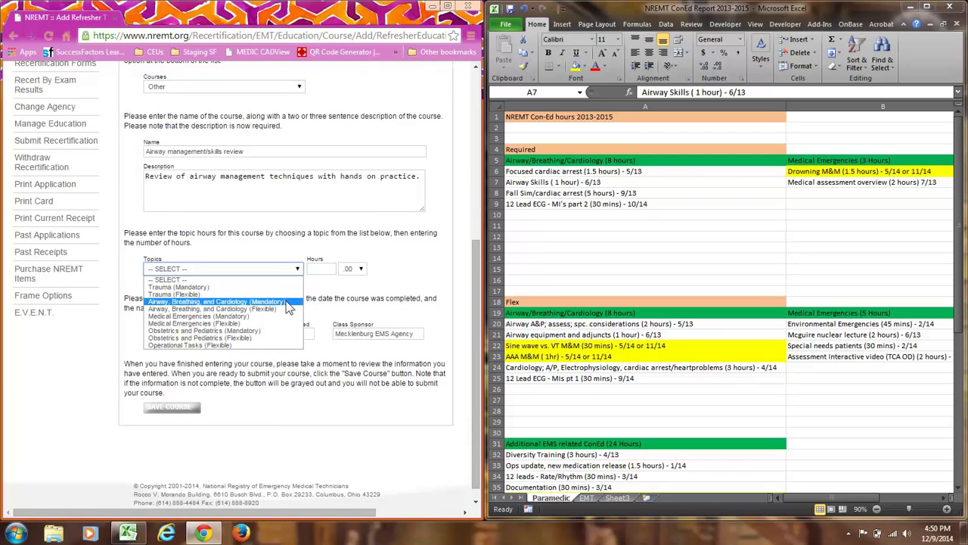
pyautogui.click(288, 303)
pyautogui.click(328, 269)
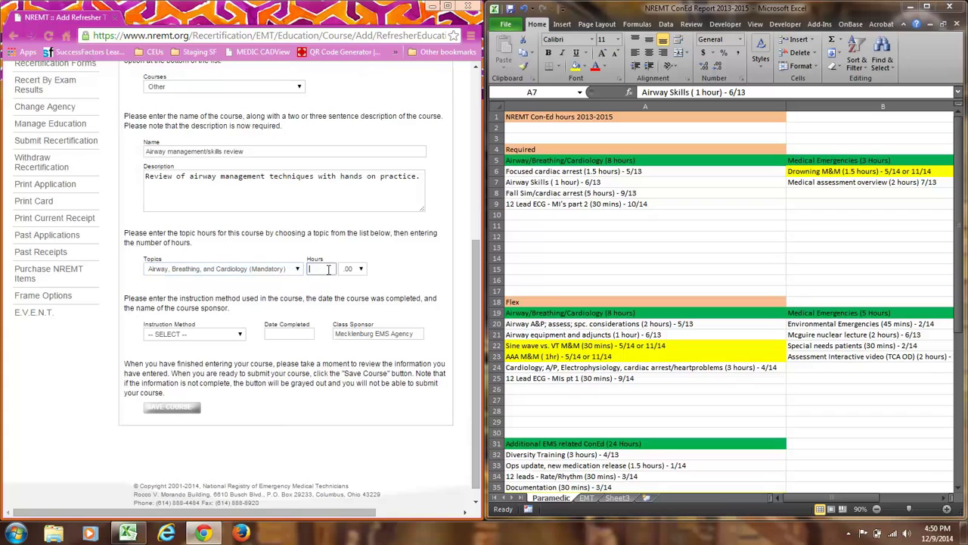
pyautogui.write('1')
# Set the instruction method to Practical Lab/Hands-On and the completion date to 06/30/2013, and save the airway course
pyautogui.click(242, 338)
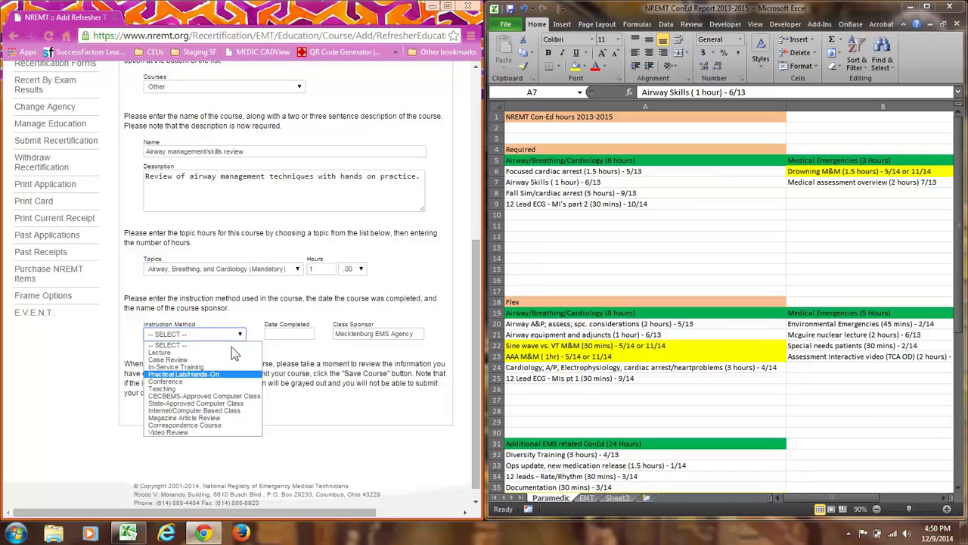
pyautogui.click(230, 373)
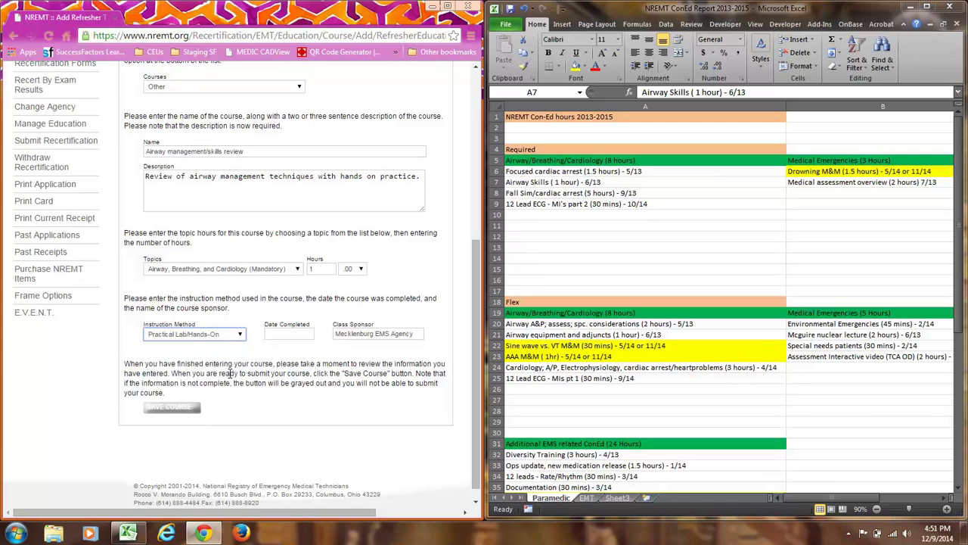
pyautogui.click(298, 333)
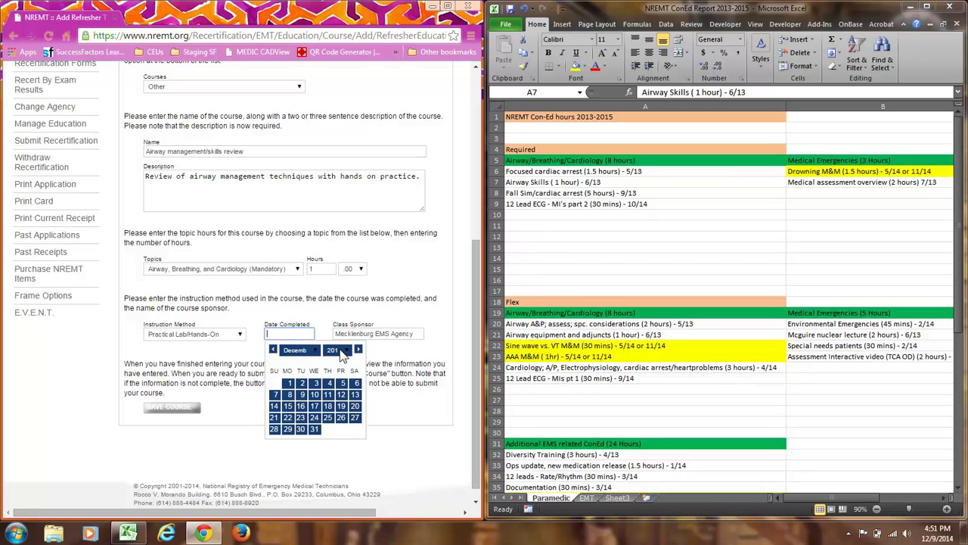
pyautogui.click(318, 353)
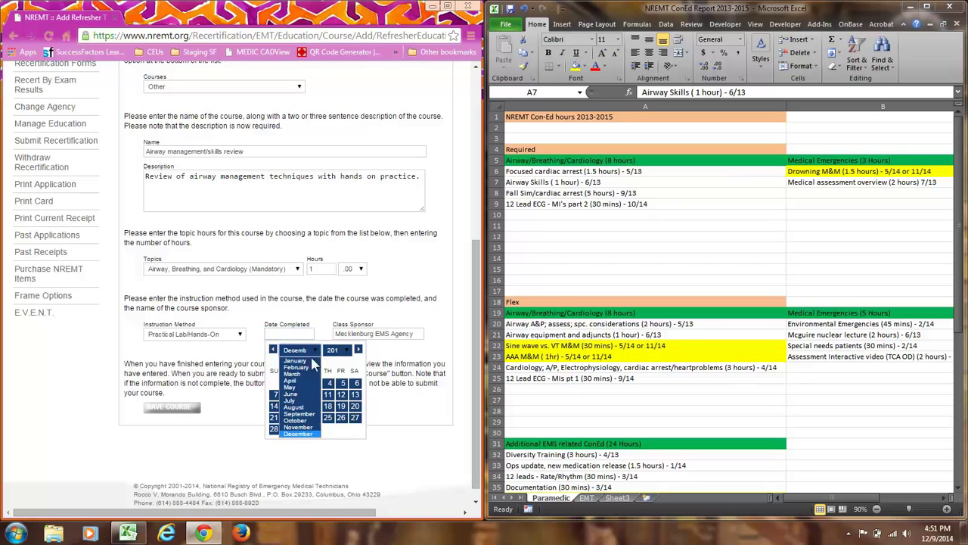
pyautogui.click(303, 393)
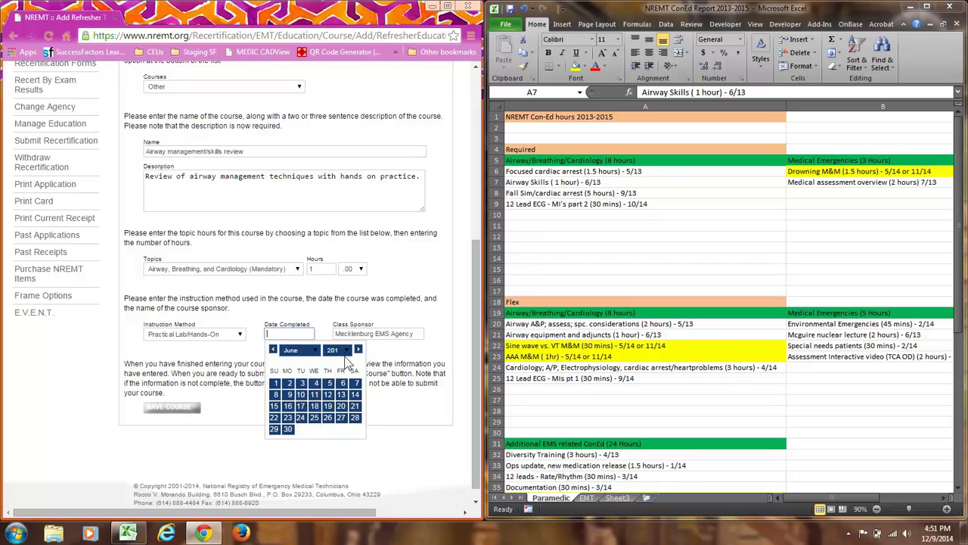
pyautogui.click(341, 351)
pyautogui.click(345, 354)
pyautogui.click(346, 353)
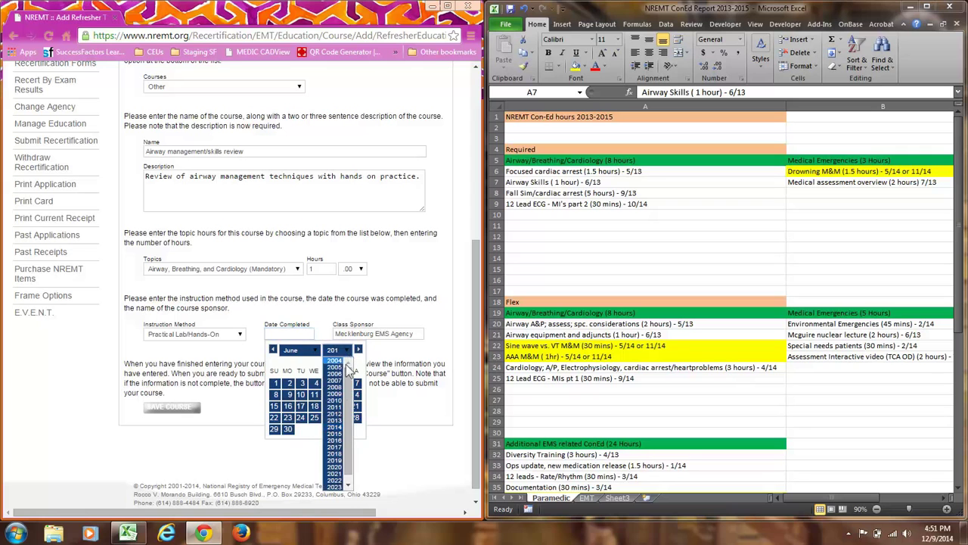
pyautogui.click(339, 418)
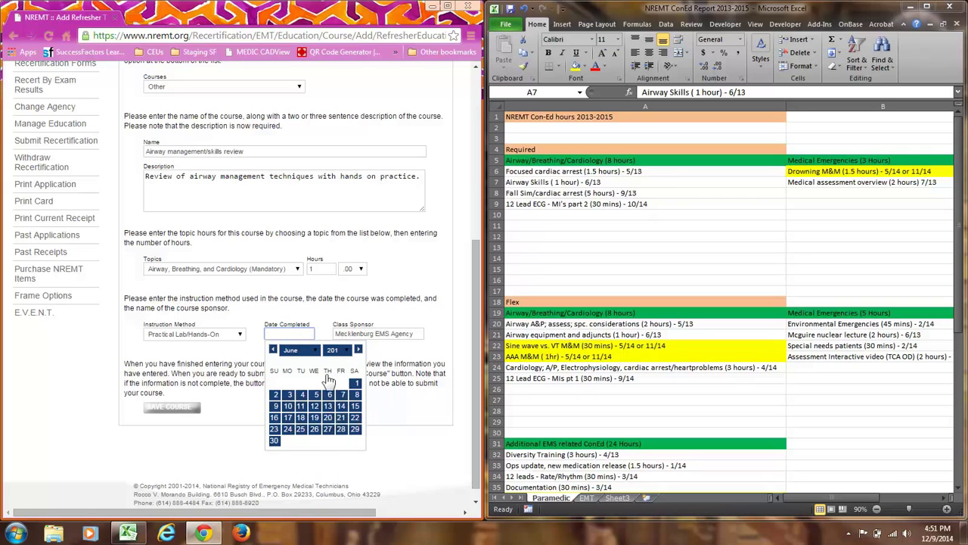
pyautogui.click(276, 442)
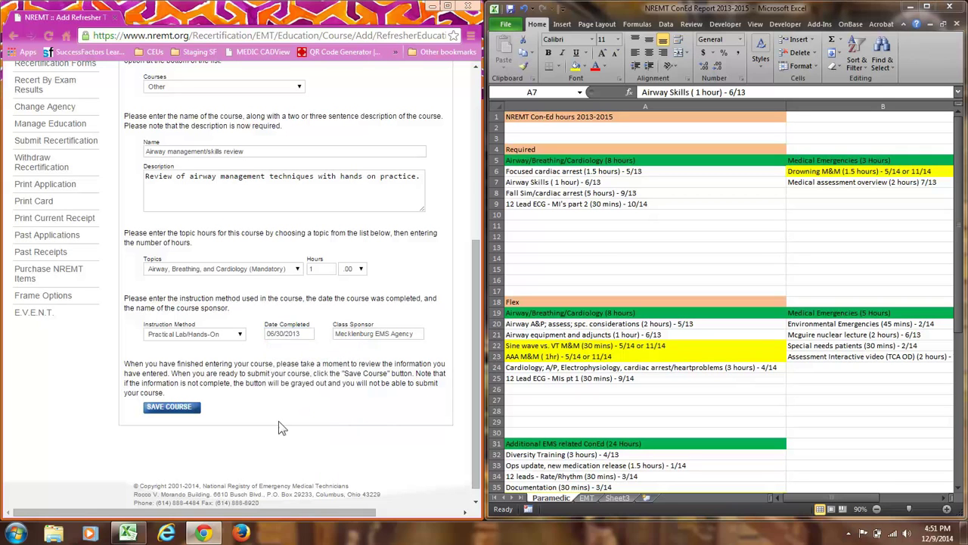
pyautogui.click(185, 407)
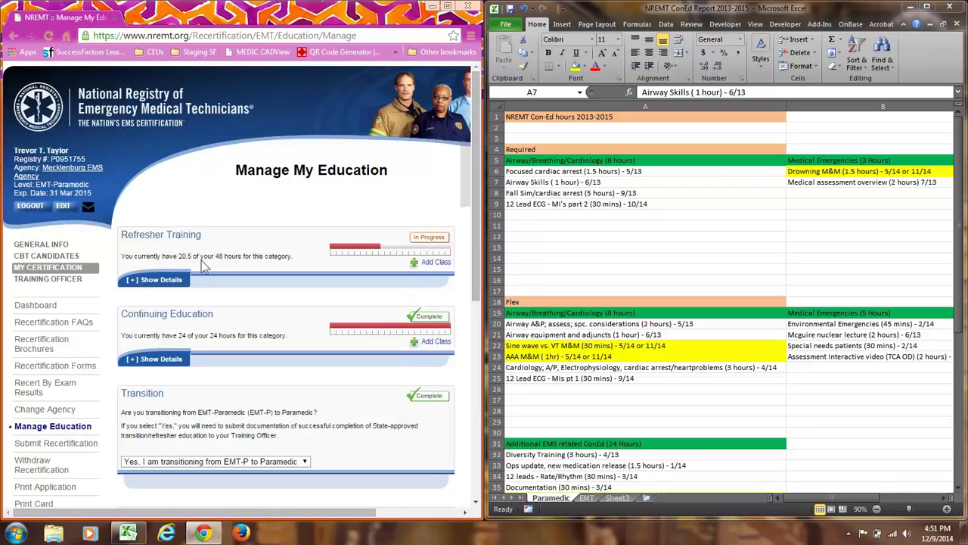
# Add another refresher class using the continuing education topic hours option and the course type Other
pyautogui.click(436, 262)
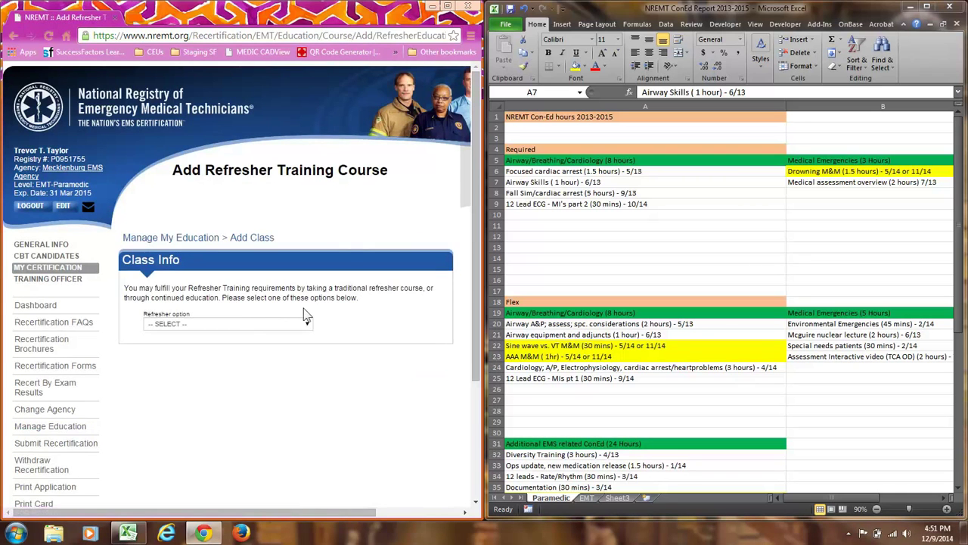
pyautogui.scroll(-3, 308, 308)
pyautogui.click(307, 205)
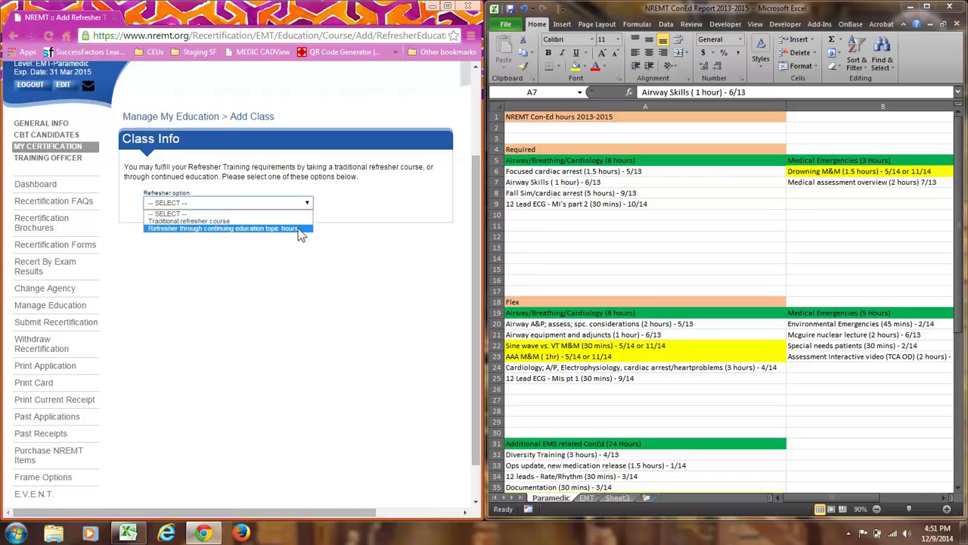
pyautogui.click(299, 235)
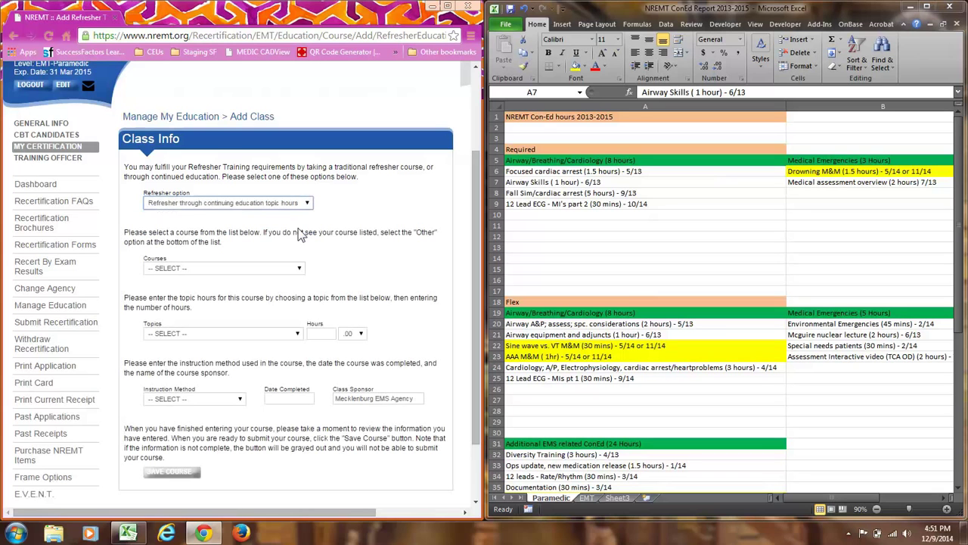
pyautogui.click(299, 270)
pyautogui.moveTo(300, 306); pyautogui.dragTo(300, 382)
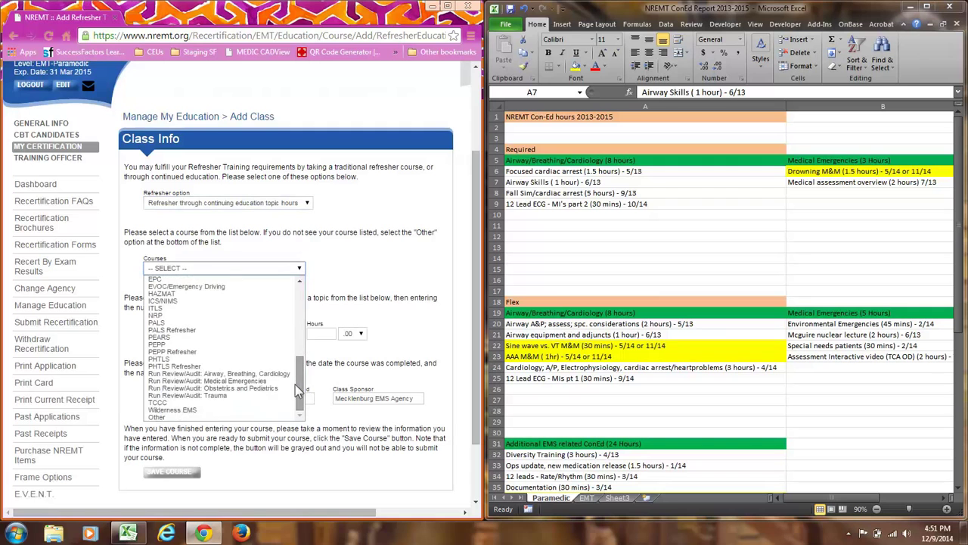
pyautogui.click(282, 418)
# Name the new course "Fall Simulation-Cardiac Arrest"
pyautogui.click(265, 333)
pyautogui.write('Fall Simulation-Card')
pyautogui.press('BackSpace')
pyautogui.press('BackSpace')
pyautogui.write('diac Arrest')
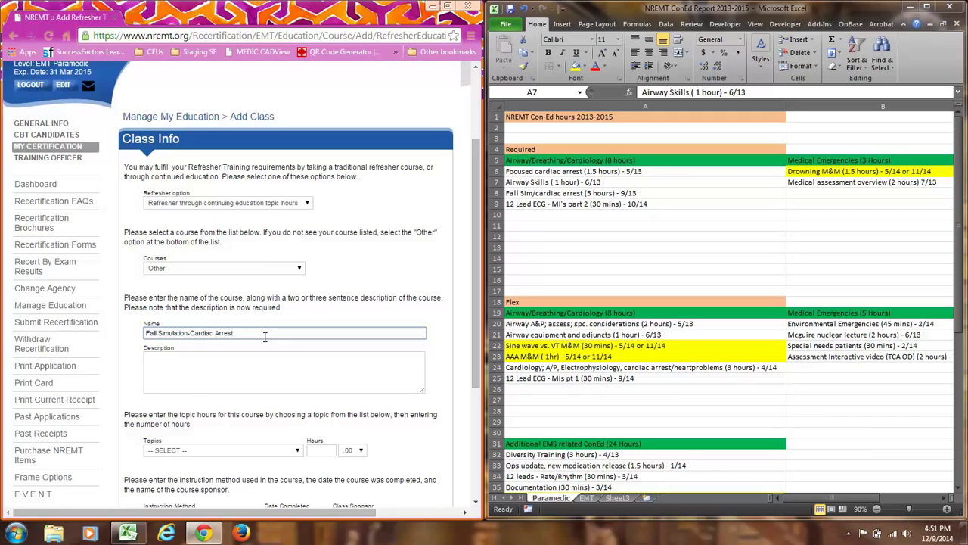
# Describe the course as real-time scenario simulation with high fidelity mannequins in realistic environments, followed by a 1 on 1 debrief using interactive a/v recordings
pyautogui.click(269, 359)
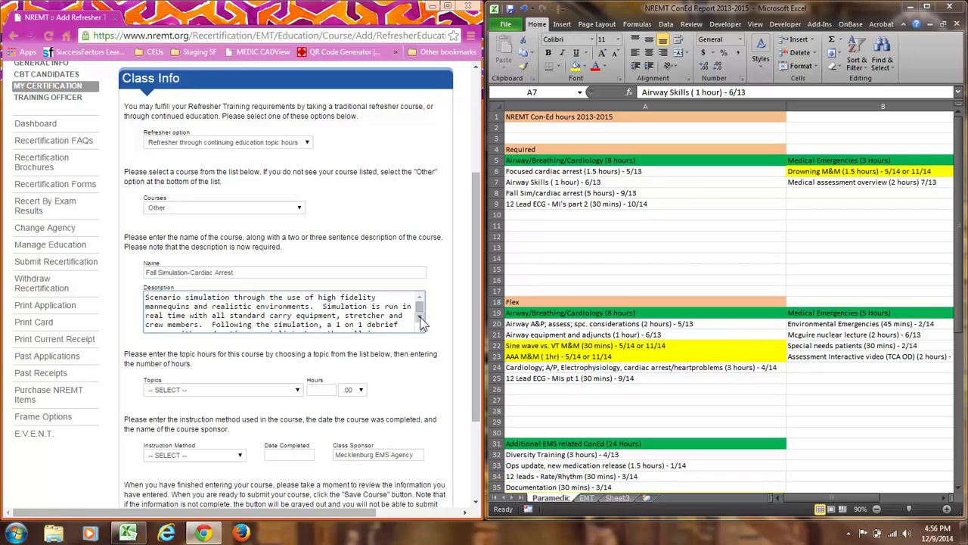
pyautogui.click(421, 319)
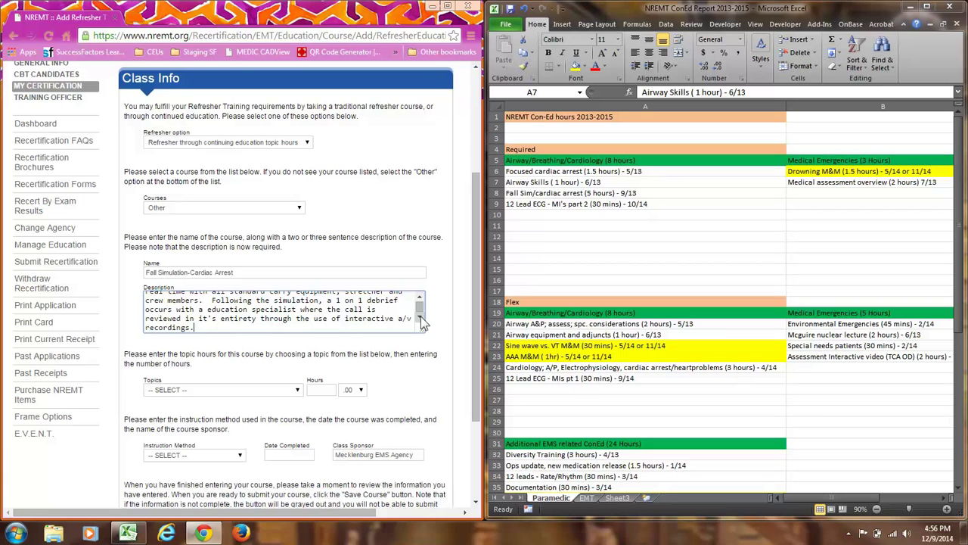
pyautogui.scroll(1, 422, 303)
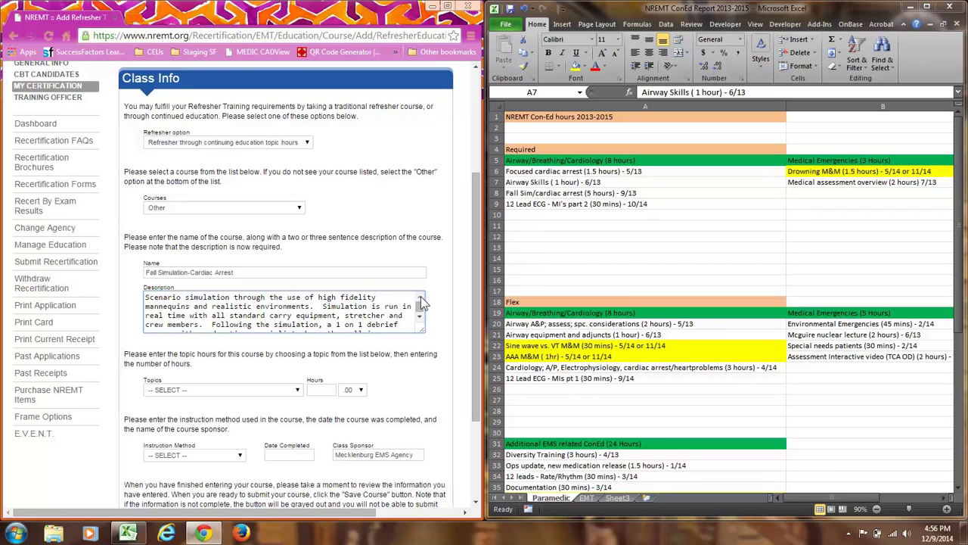
# Assign the simulation course 5 hours under the topic "Airway, Breathing, and Cardiology (Mandatory)"
pyautogui.click(300, 391)
pyautogui.click(301, 389)
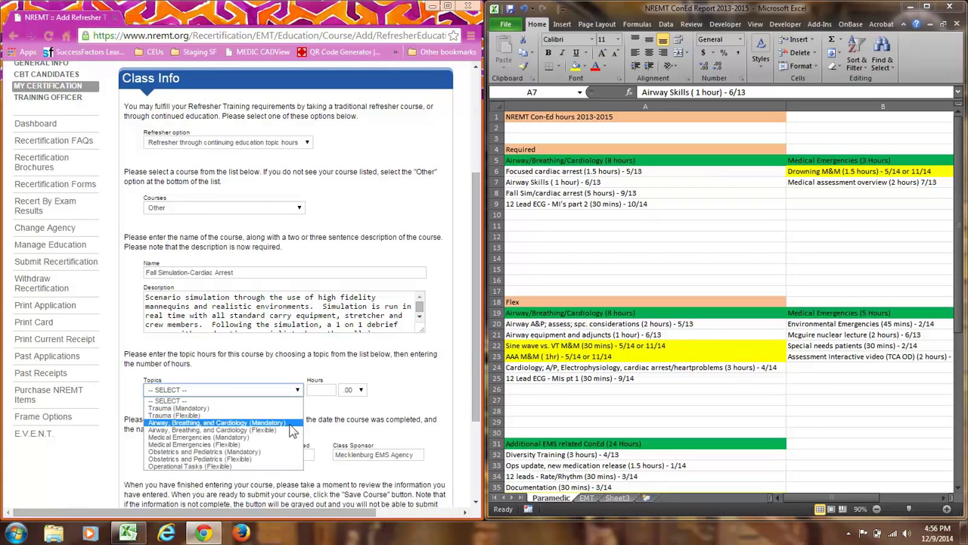
pyautogui.click(288, 424)
pyautogui.click(324, 387)
pyautogui.write('5')
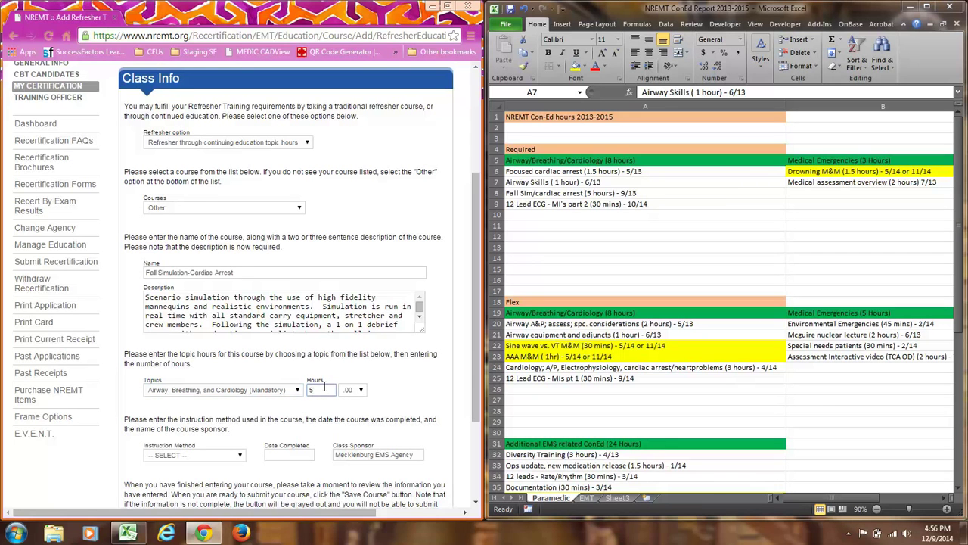
# Set the simulation course's instruction method to Practical Lab/Hands-On and its completion date to 09/30/2013, and save the course
pyautogui.click(244, 458)
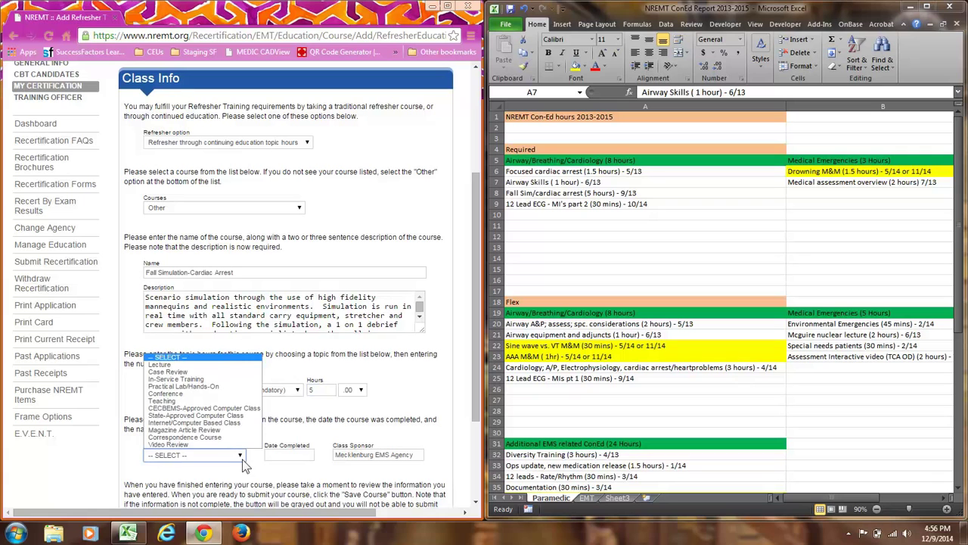
pyautogui.click(230, 387)
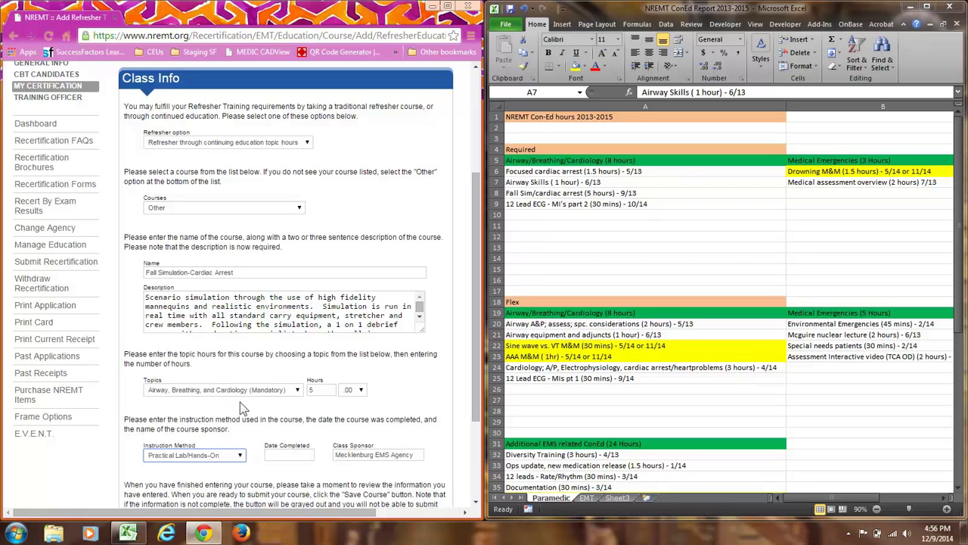
pyautogui.click(282, 454)
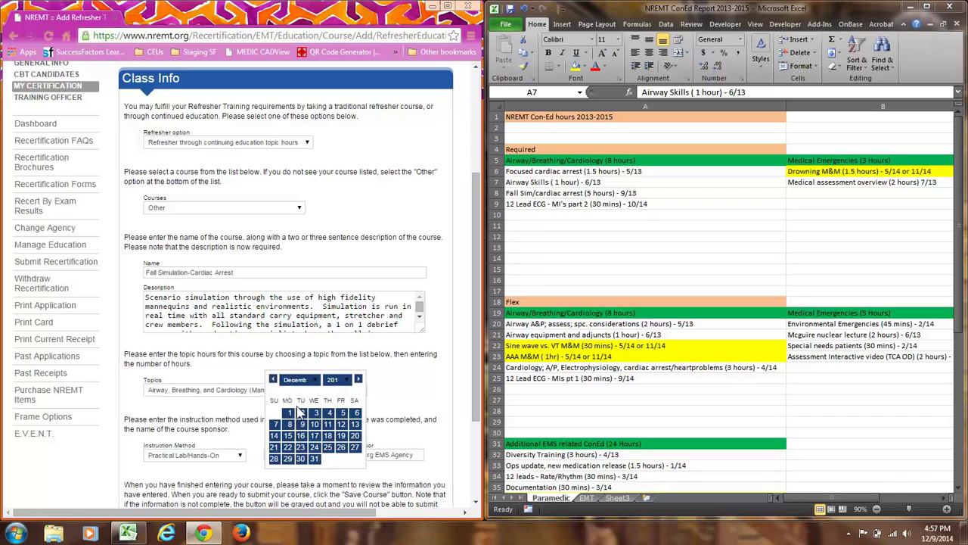
pyautogui.click(313, 380)
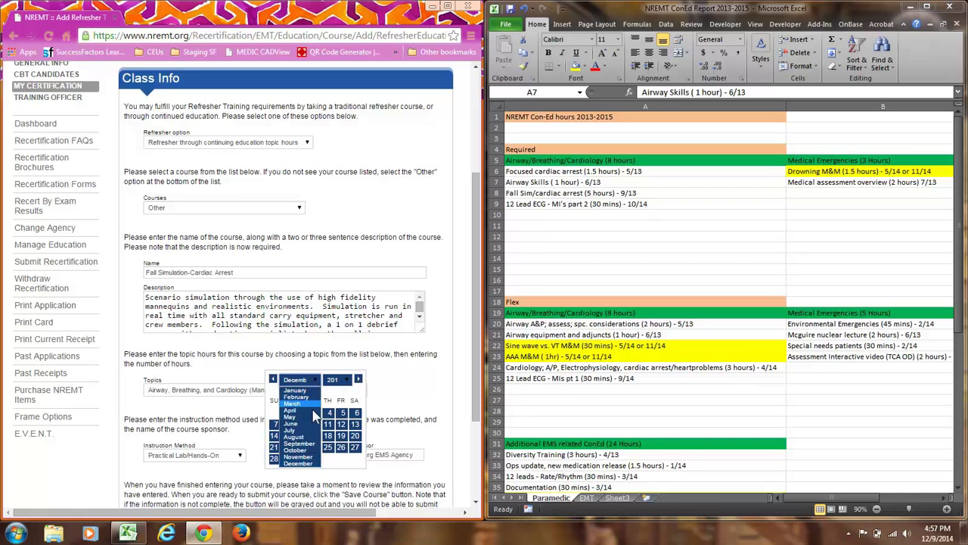
pyautogui.click(315, 450)
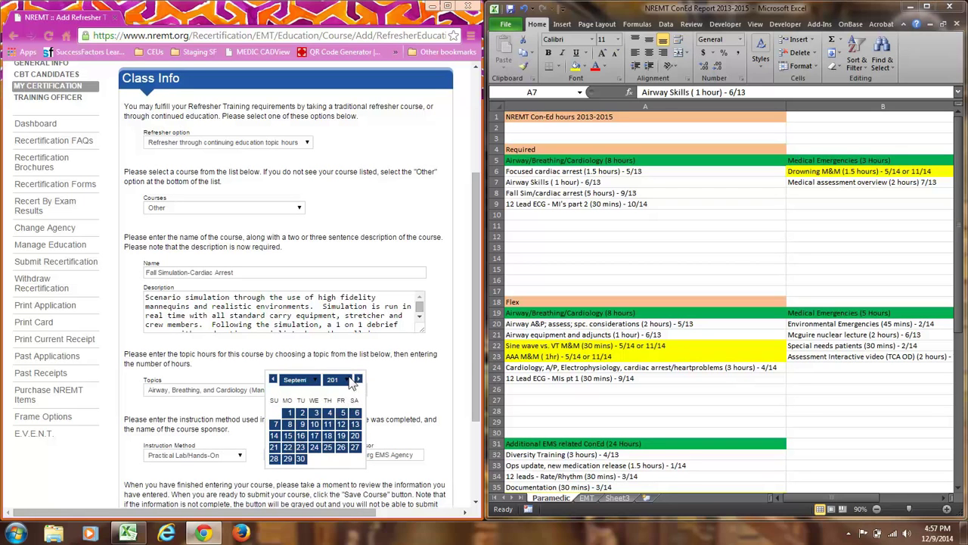
pyautogui.click(346, 380)
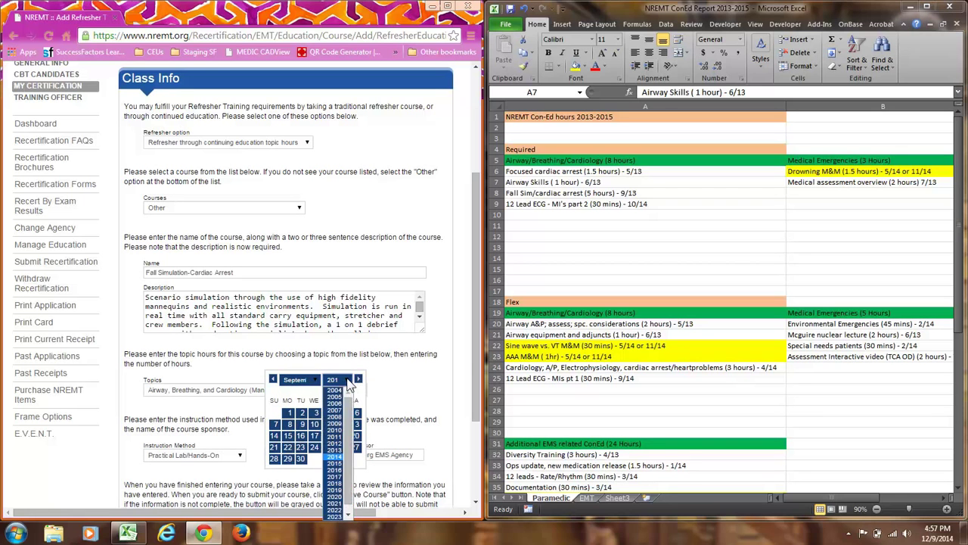
pyautogui.click(335, 450)
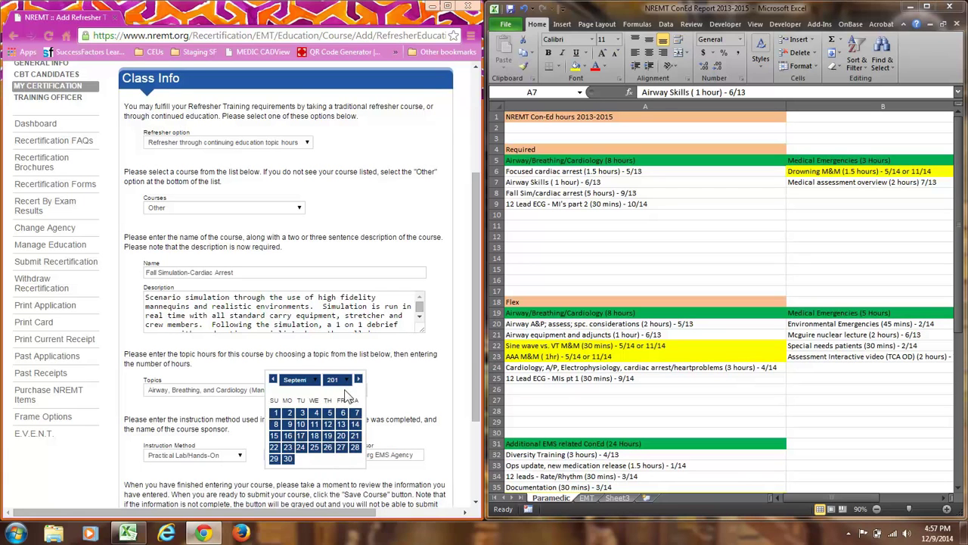
pyautogui.click(288, 459)
pyautogui.scroll(-3, 303, 477)
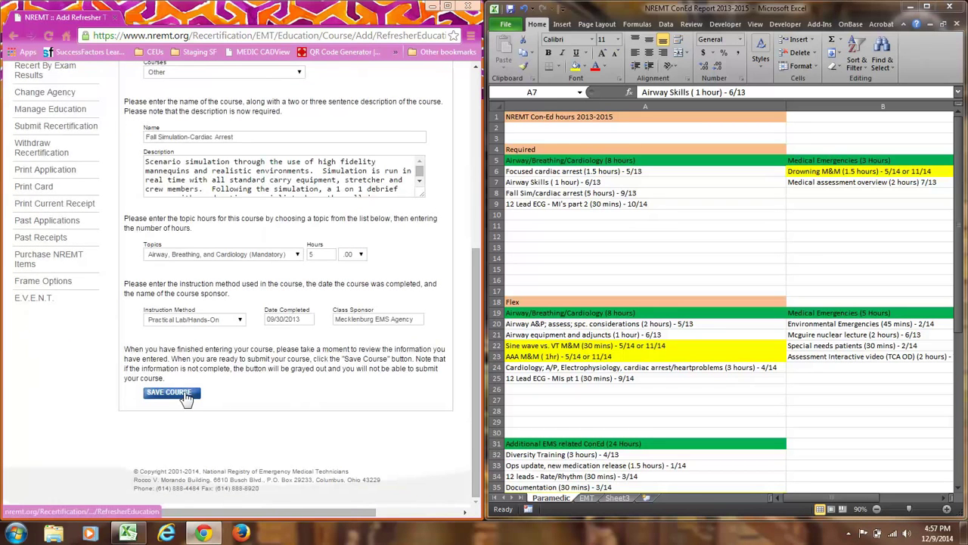
pyautogui.click(185, 395)
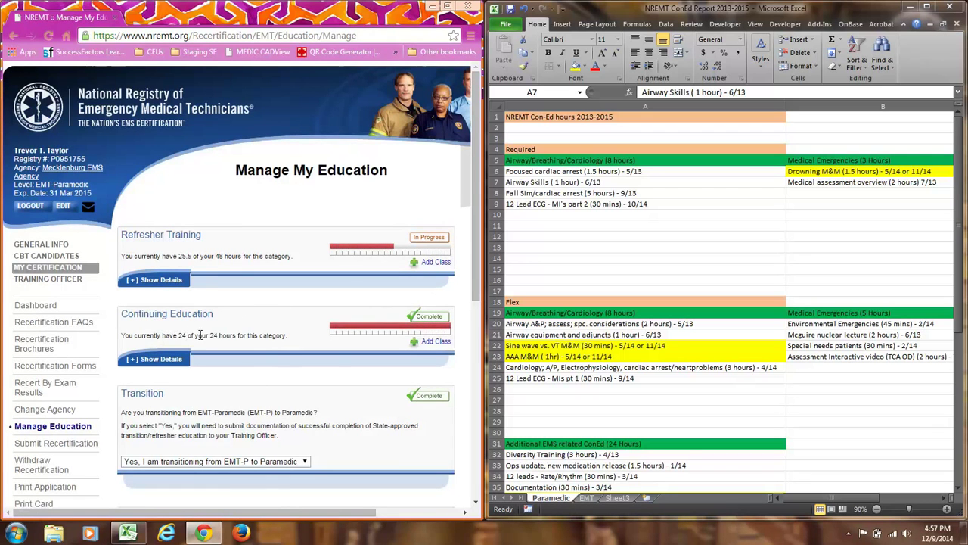
# Add a class under Continuing Education with the course type Other
pyautogui.click(436, 344)
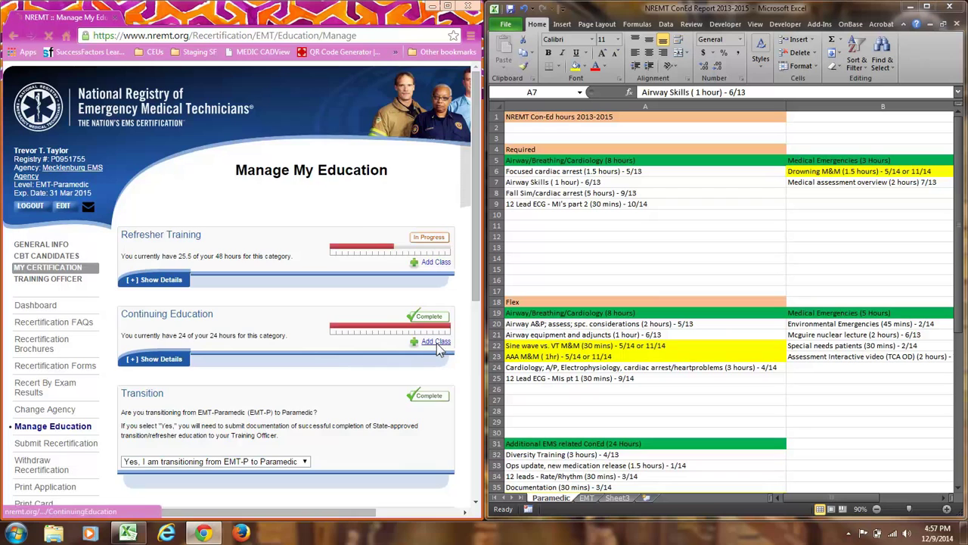
pyautogui.scroll(-3, 310, 339)
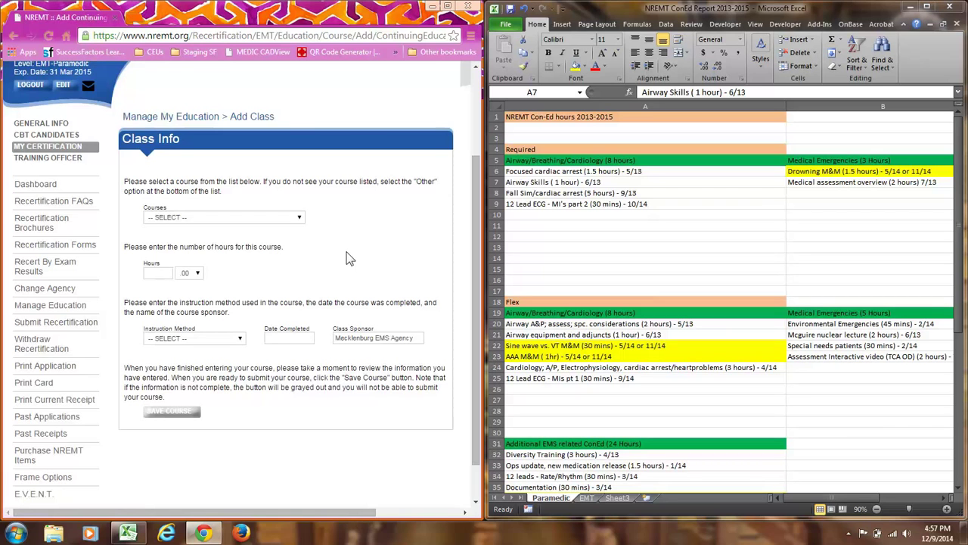
pyautogui.click(301, 219)
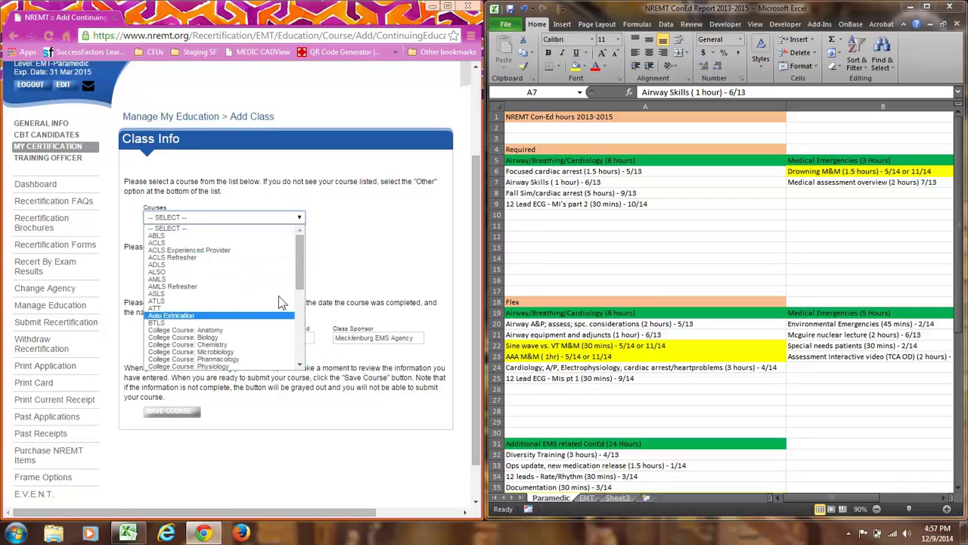
pyautogui.moveTo(299, 276); pyautogui.dragTo(300, 353)
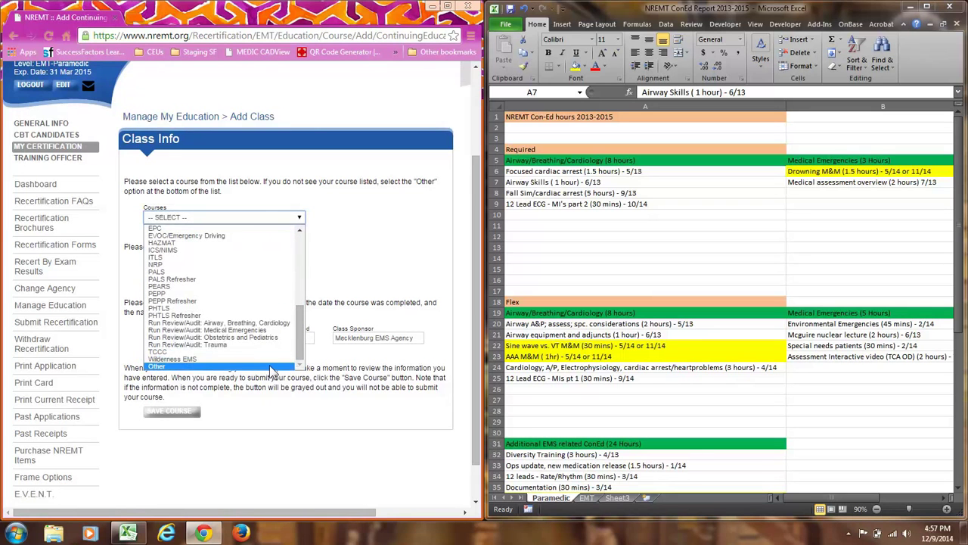
pyautogui.click(270, 367)
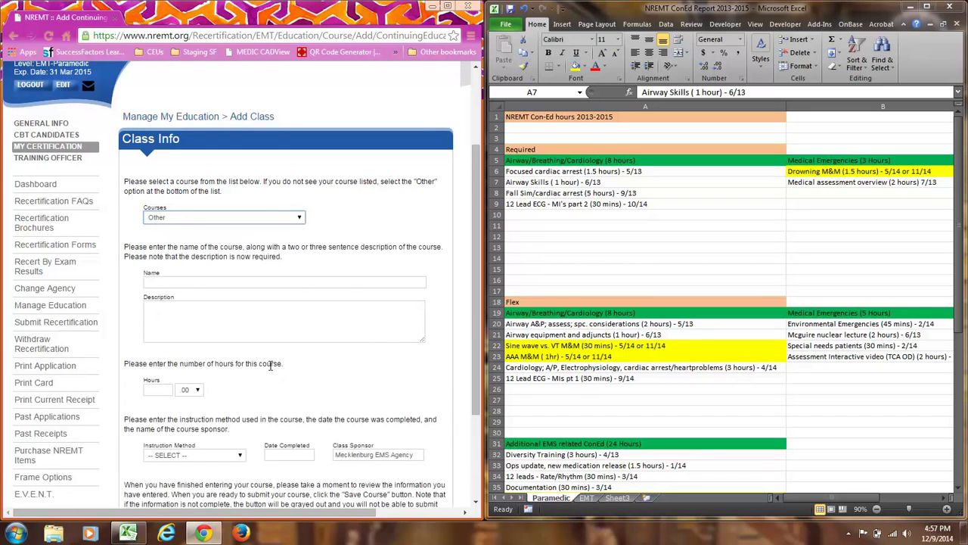
# Find the first class in the workbook's Additional EMS related ConEd list and name the new course "Diversity Training"
pyautogui.click(251, 282)
pyautogui.click(626, 248)
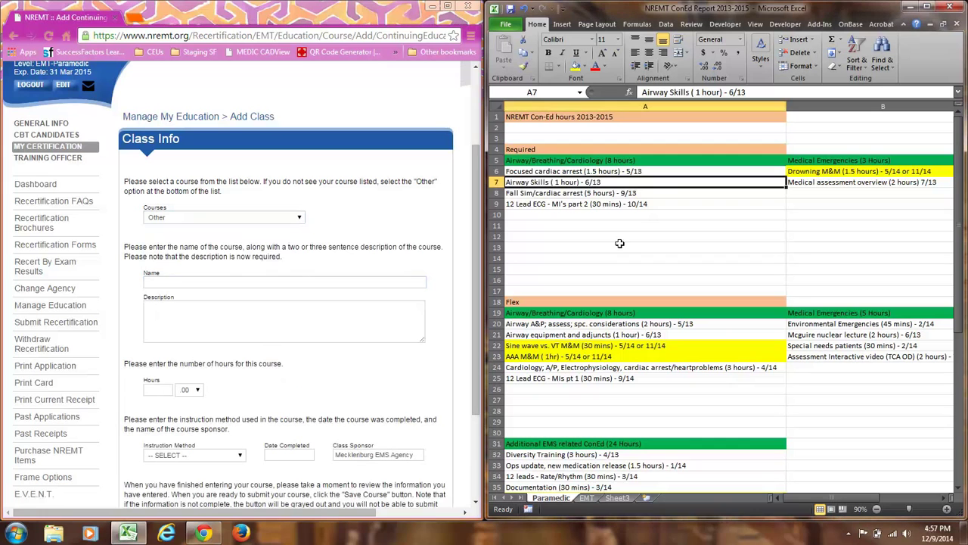
pyautogui.scroll(-3, 619, 246)
pyautogui.scroll(-4, 619, 246)
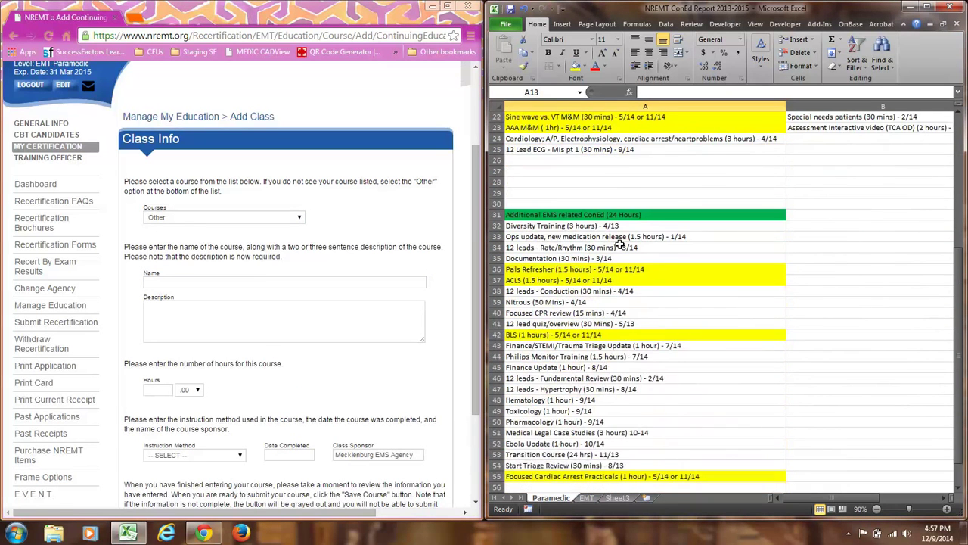
pyautogui.scroll(-2, 619, 245)
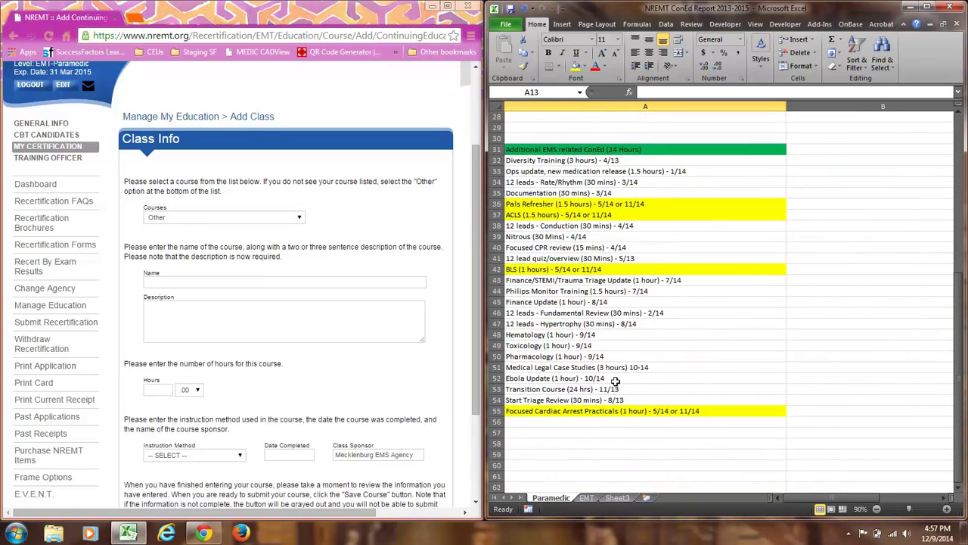
pyautogui.click(279, 282)
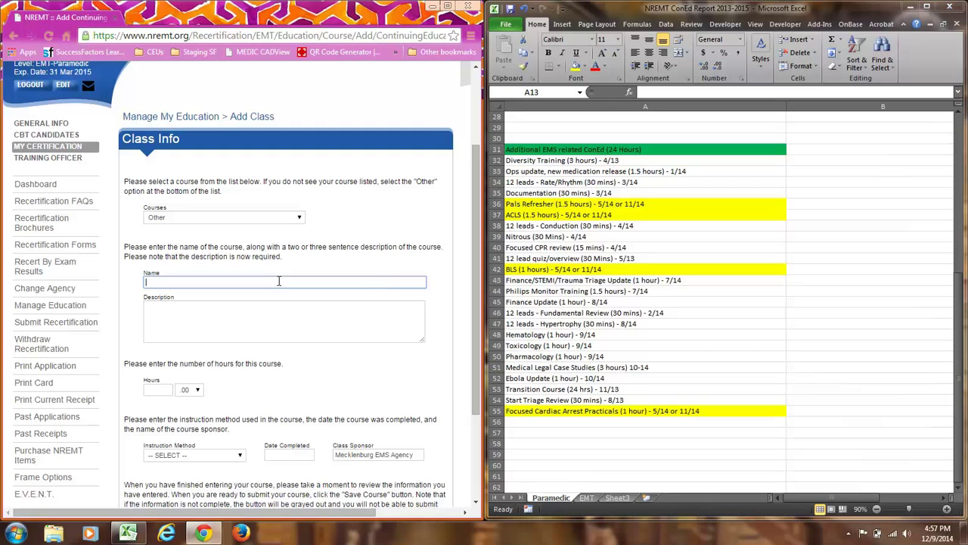
pyautogui.write('Diversity Training')
# Describe the course as "Training which covered multiple aspects of diversity within the work force and patient populations."
pyautogui.press('Tab')
pyautogui.write('Training which covered ')
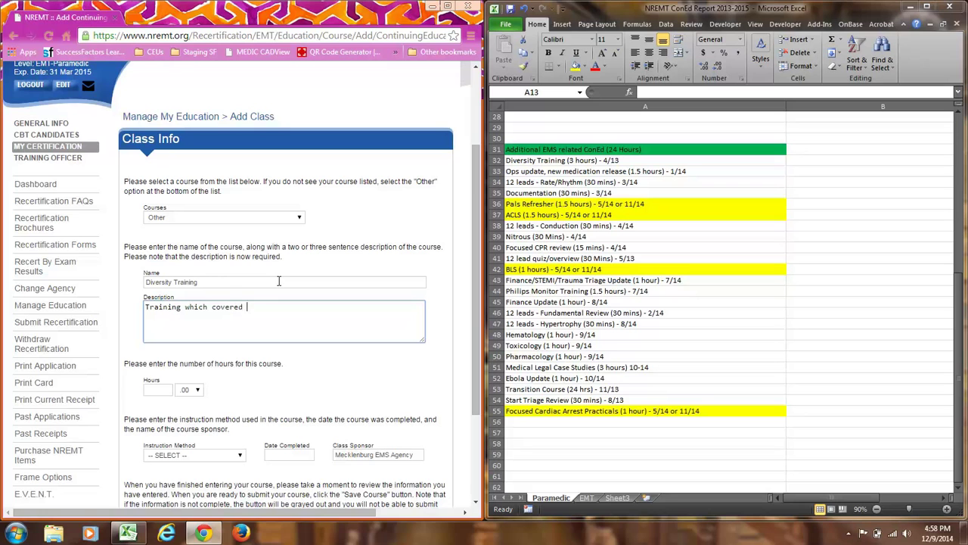
pyautogui.write('multiple aspects of diversity withi')
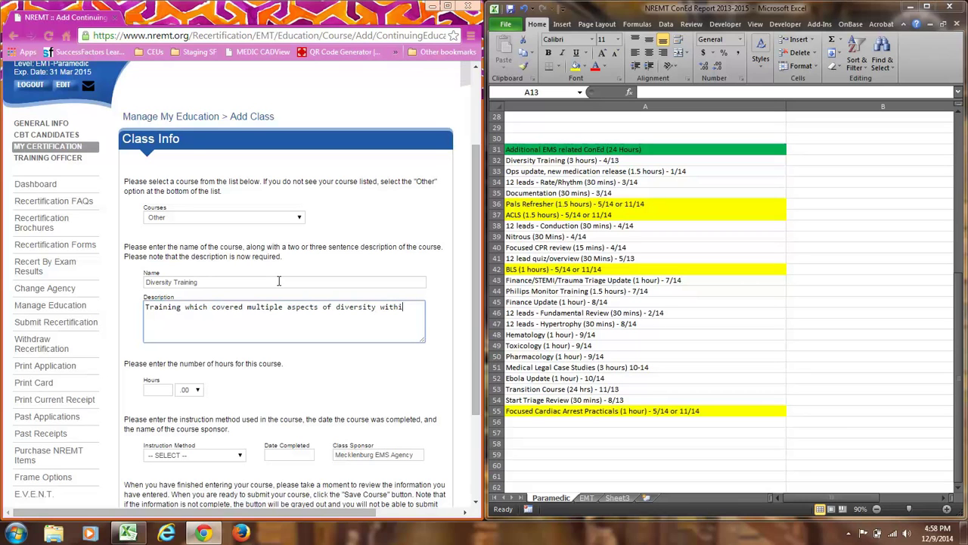
pyautogui.write('n the work force and patient populations.')
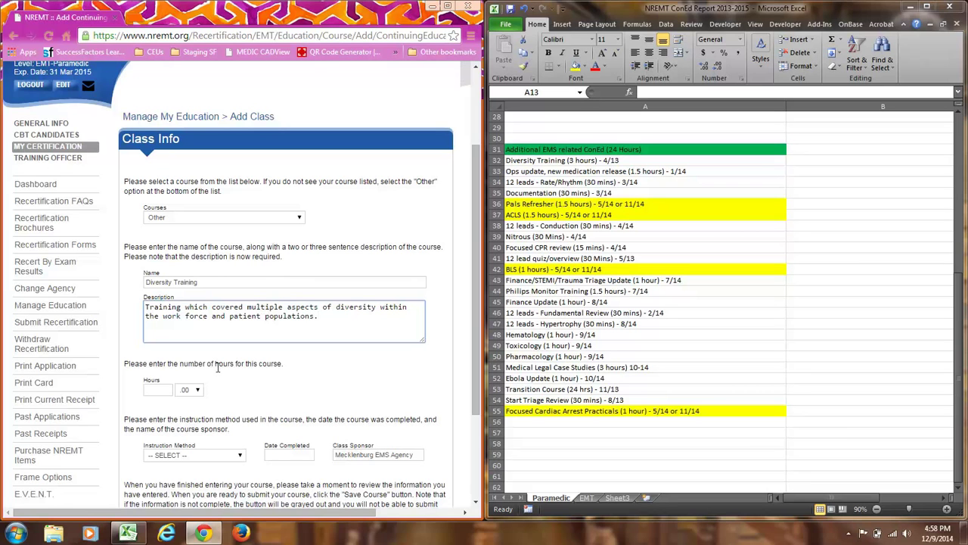
# Give the diversity course 3 hours and the instruction method In-Service Training
pyautogui.click(163, 387)
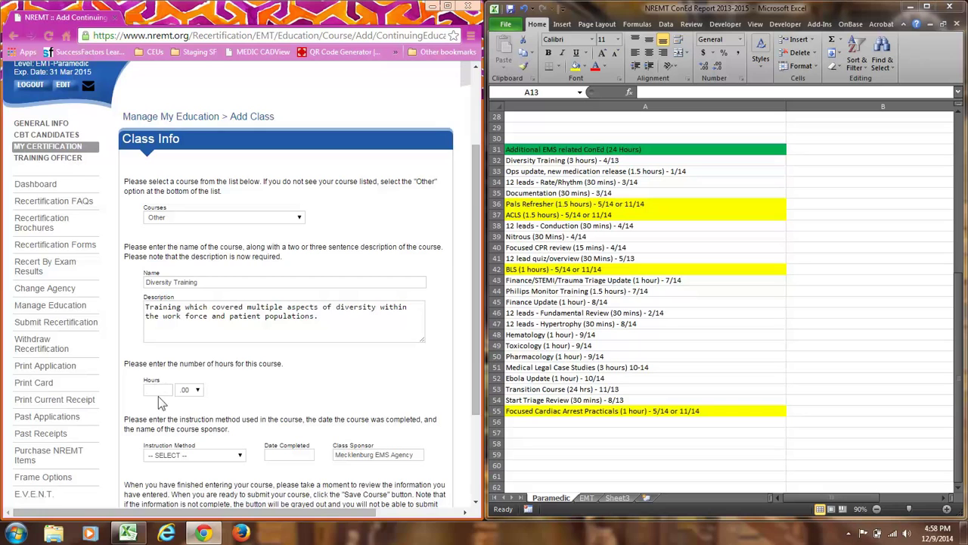
pyautogui.scroll(-3, 187, 397)
pyautogui.click(167, 269)
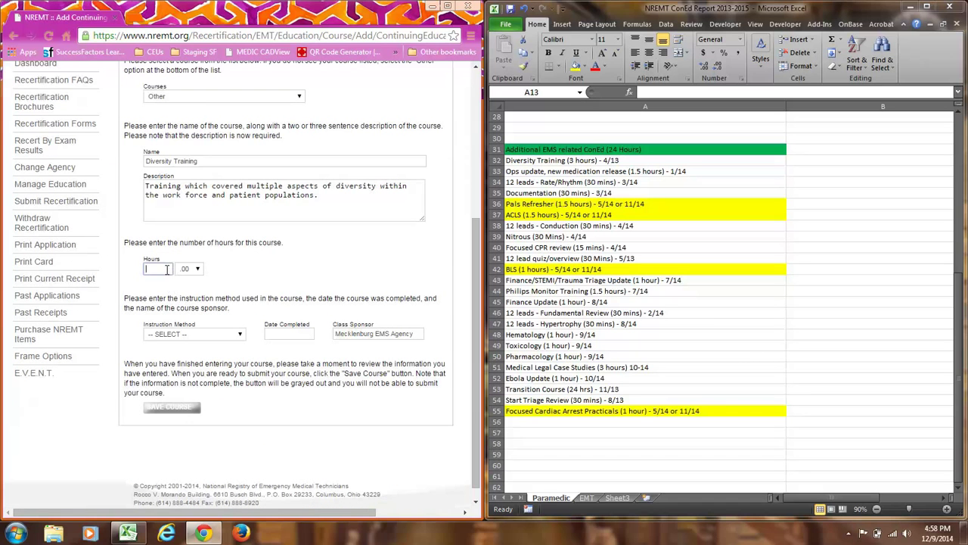
pyautogui.write('3')
pyautogui.click(241, 335)
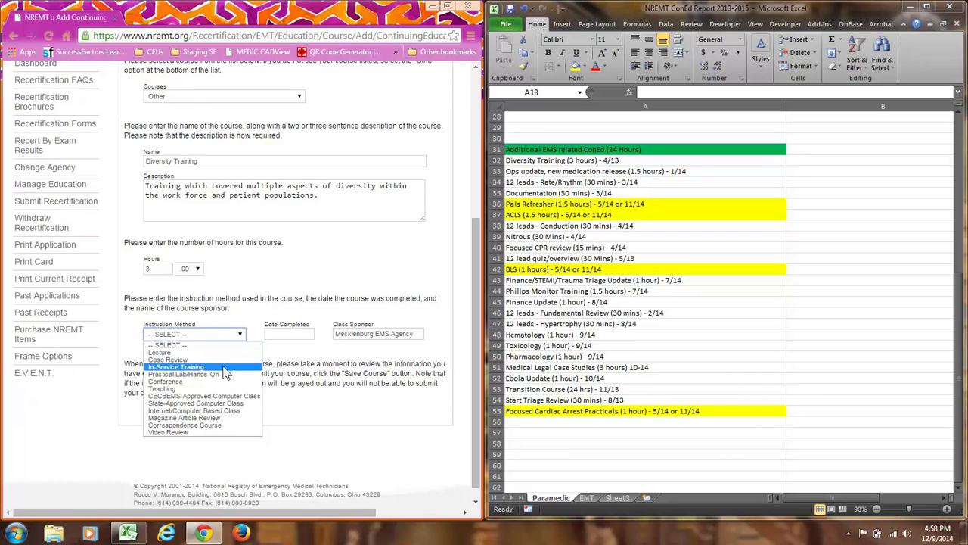
pyautogui.click(223, 367)
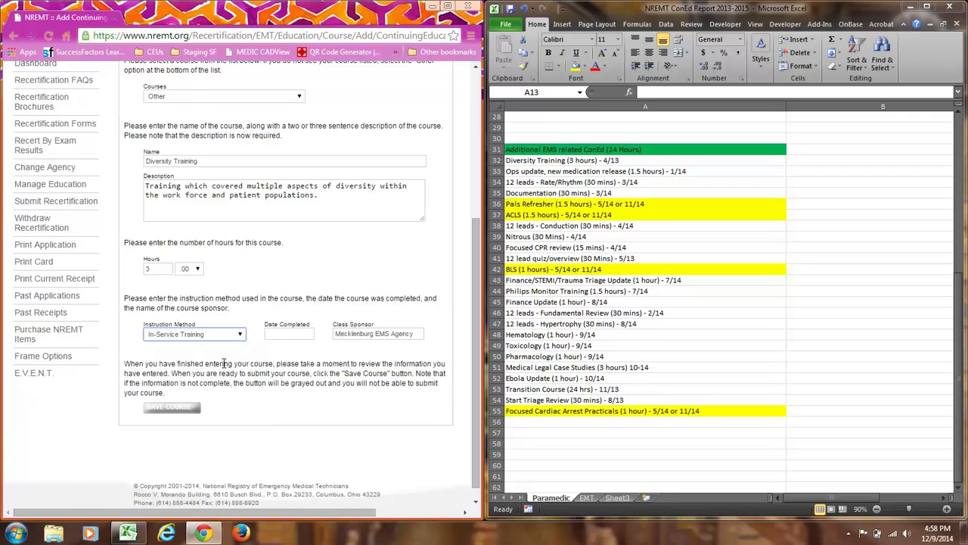
# Set the diversity course's completion date to 04/30/2013 and save the course
pyautogui.click(307, 333)
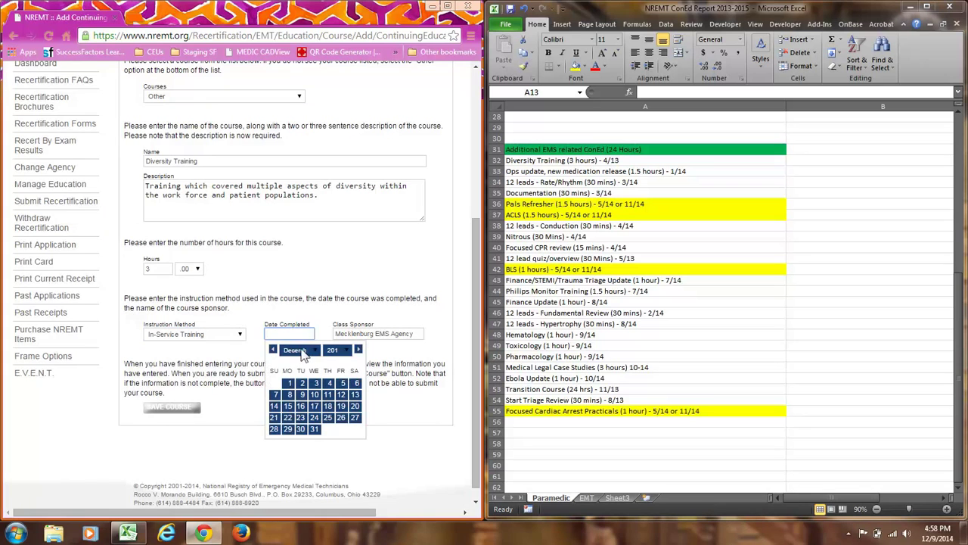
pyautogui.click(301, 350)
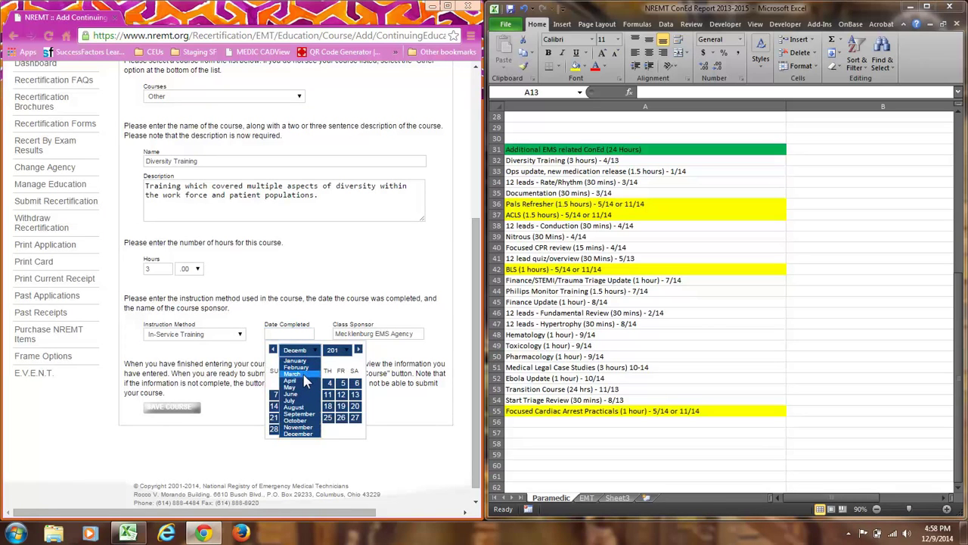
pyautogui.click(291, 381)
pyautogui.click(336, 351)
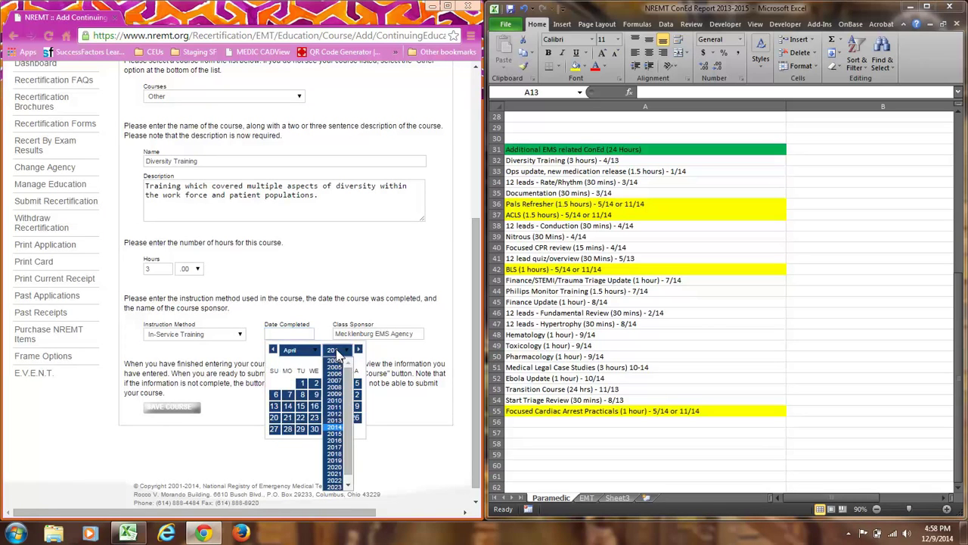
pyautogui.click(336, 425)
pyautogui.click(301, 429)
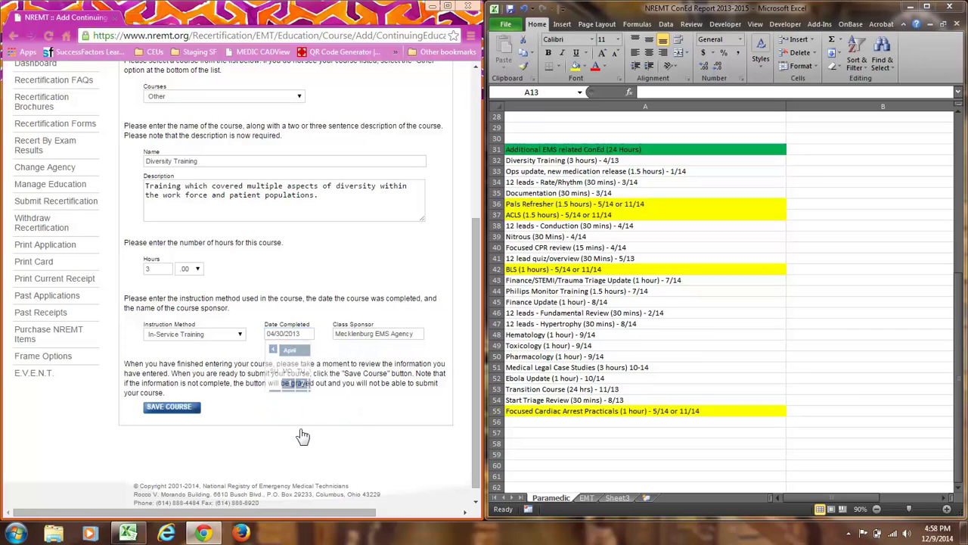
pyautogui.click(181, 409)
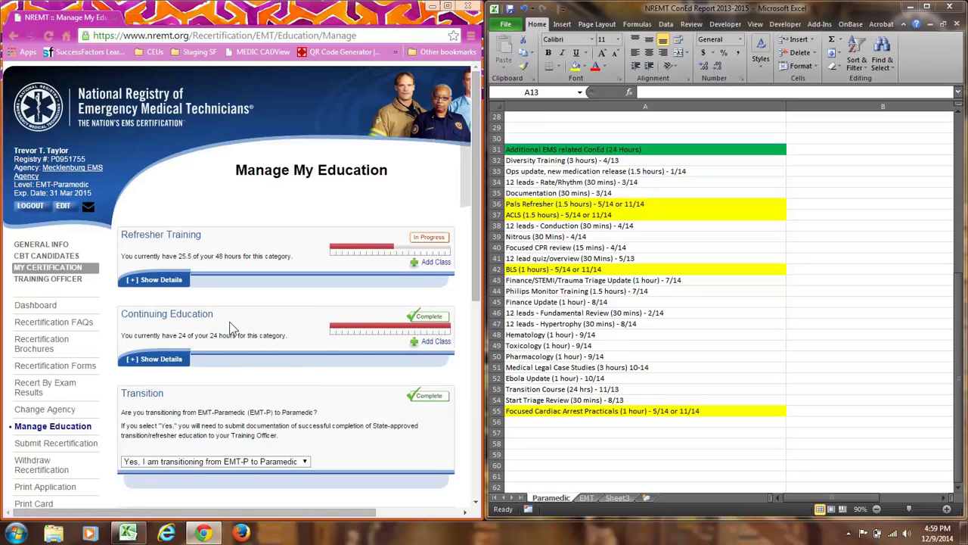
# Show the Continuing Education details and check the recorded classes for the Diversity Training entry
pyautogui.click(135, 360)
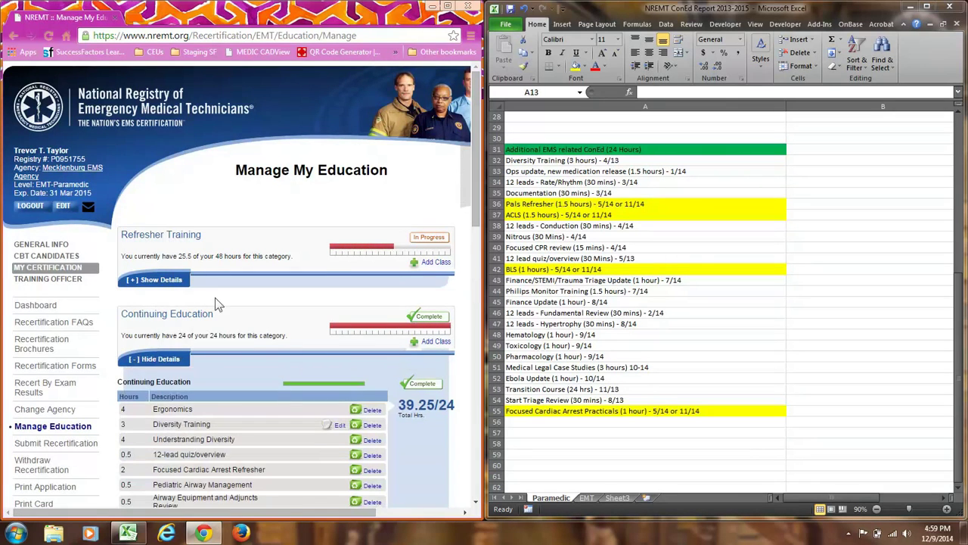
pyautogui.scroll(-4, 215, 297)
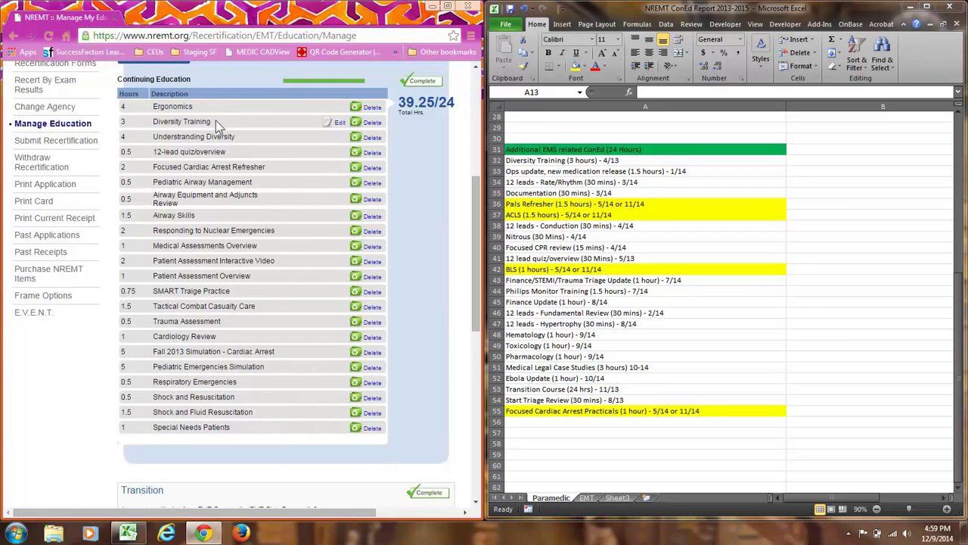
pyautogui.moveTo(211, 120); pyautogui.dragTo(153, 124)
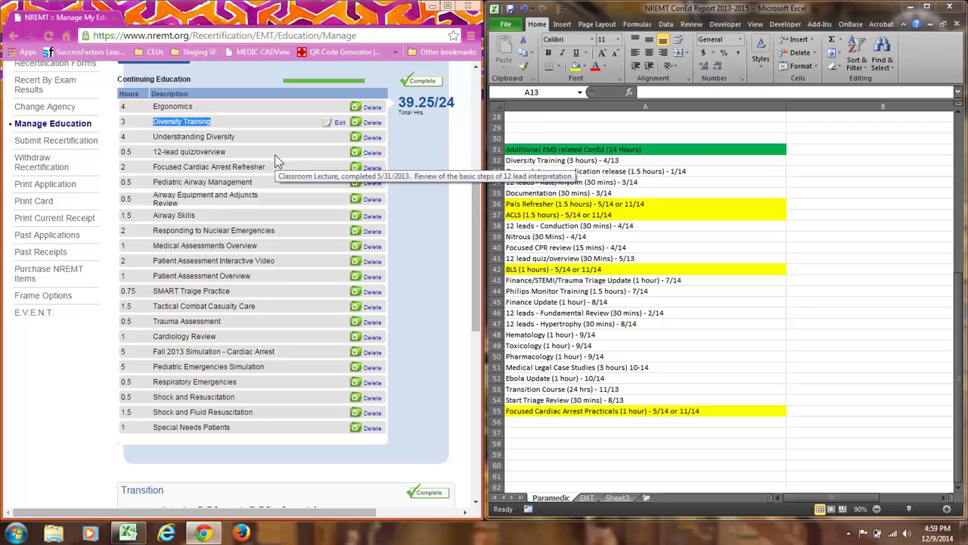
pyautogui.click(406, 152)
pyautogui.scroll(3, 415, 188)
pyautogui.scroll(1, 416, 194)
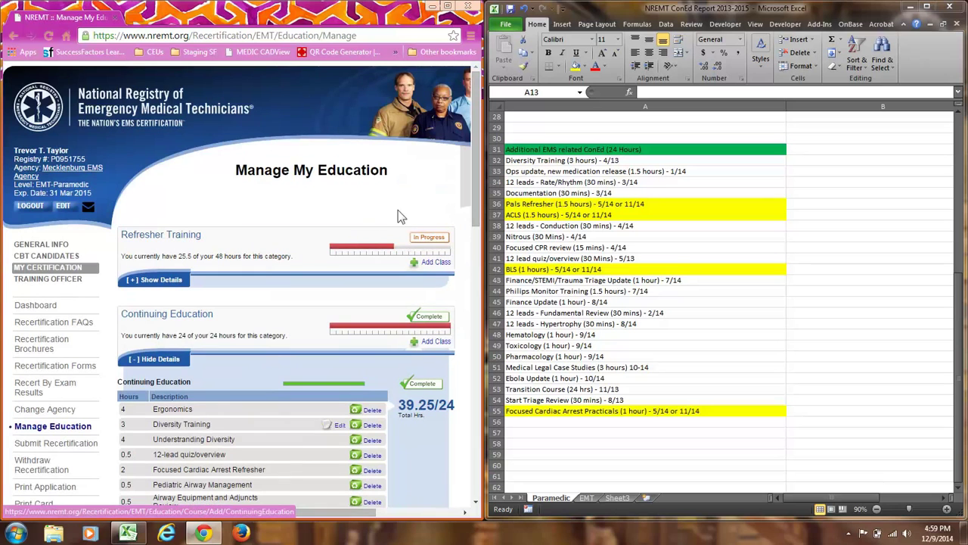
# Start a new Refresher Training class with the option "Refresher through continuing education topic hours" and the course set to Other
pyautogui.click(429, 265)
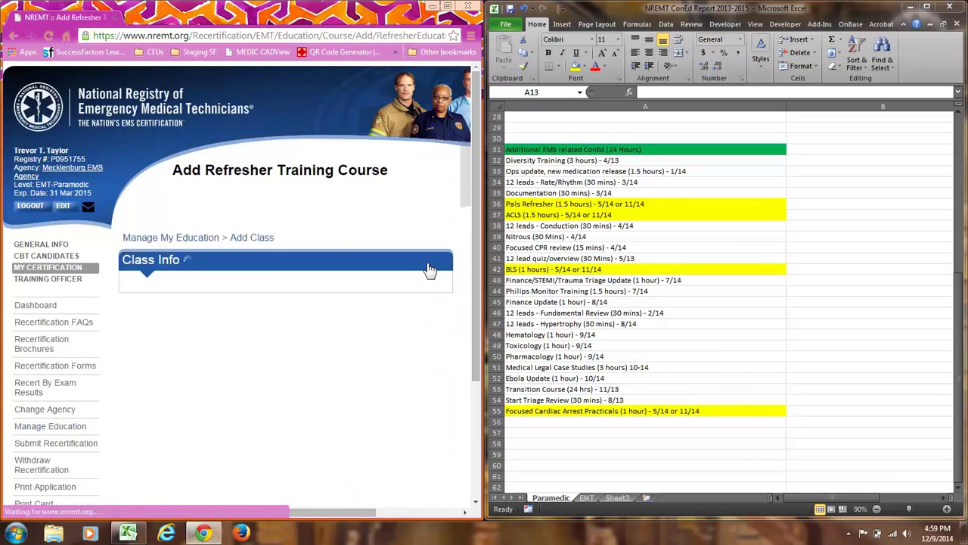
pyautogui.click(306, 327)
pyautogui.click(296, 353)
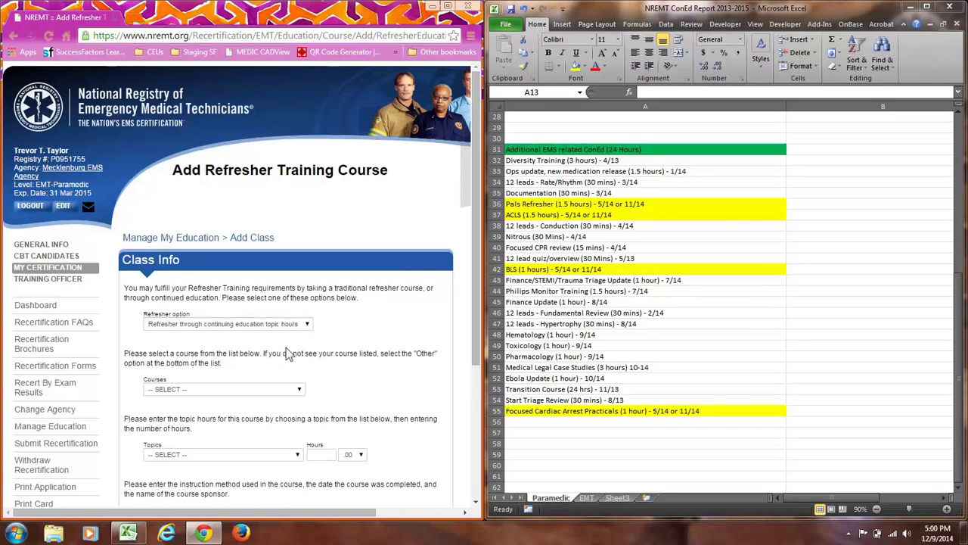
pyautogui.scroll(-3, 286, 351)
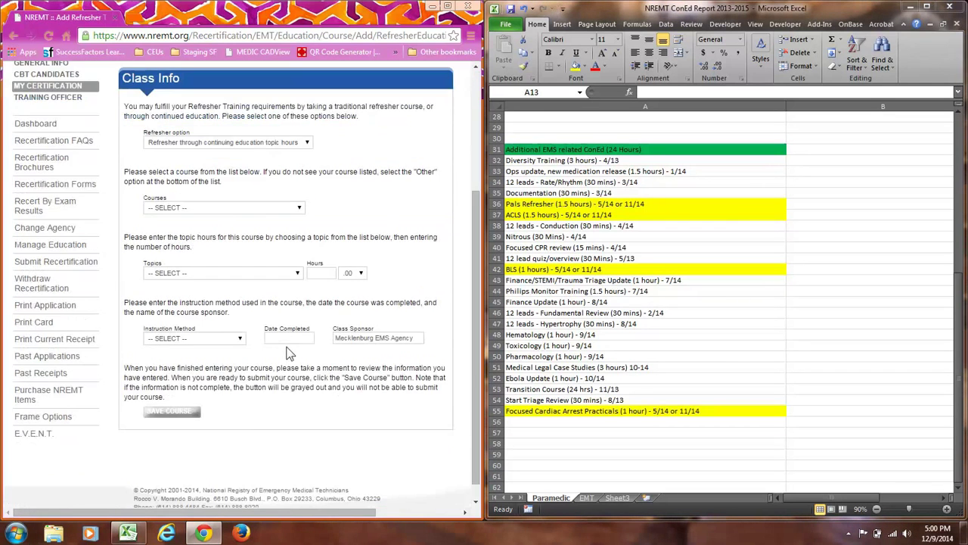
pyautogui.click(300, 208)
pyautogui.moveTo(301, 261); pyautogui.dragTo(301, 333)
pyautogui.click(242, 356)
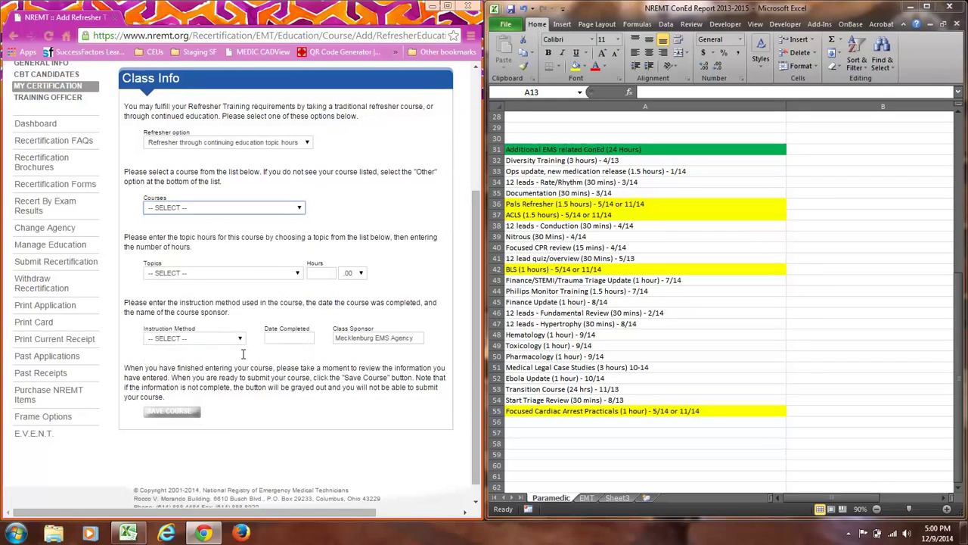
# Using the workbook's Required section, name the course "12 lead review - MIs pt. 2" and describe it as "12 lead review of MI cases"
pyautogui.click(809, 259)
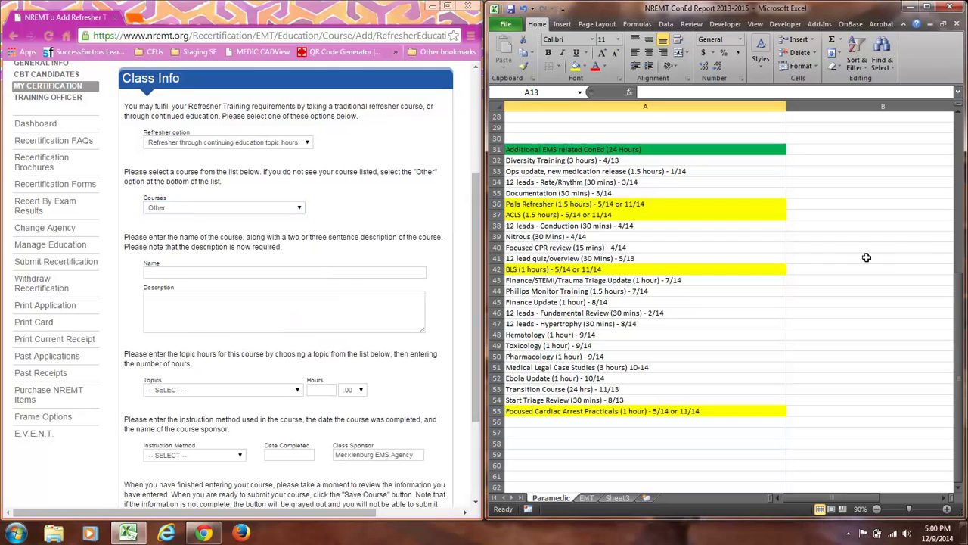
pyautogui.scroll(5, 810, 269)
pyautogui.scroll(5, 809, 269)
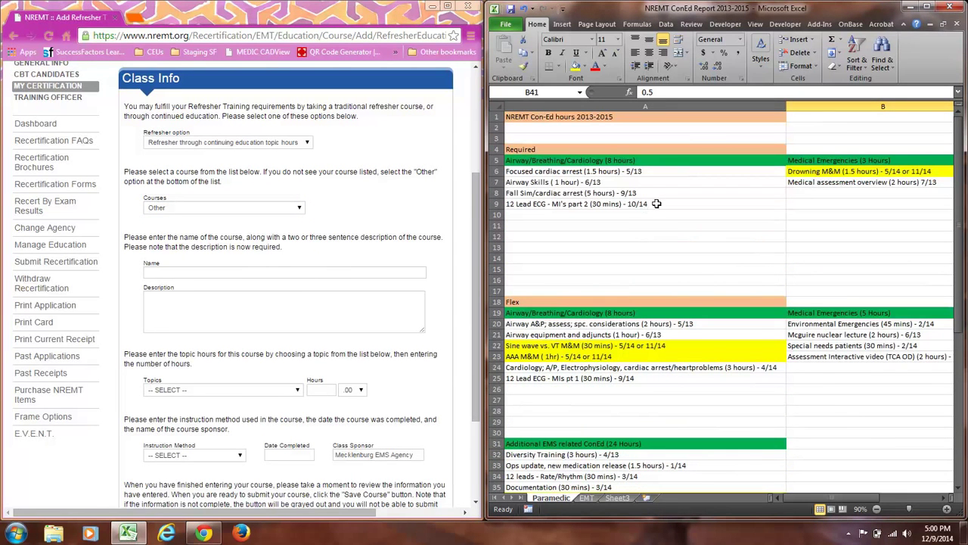
pyautogui.click(270, 272)
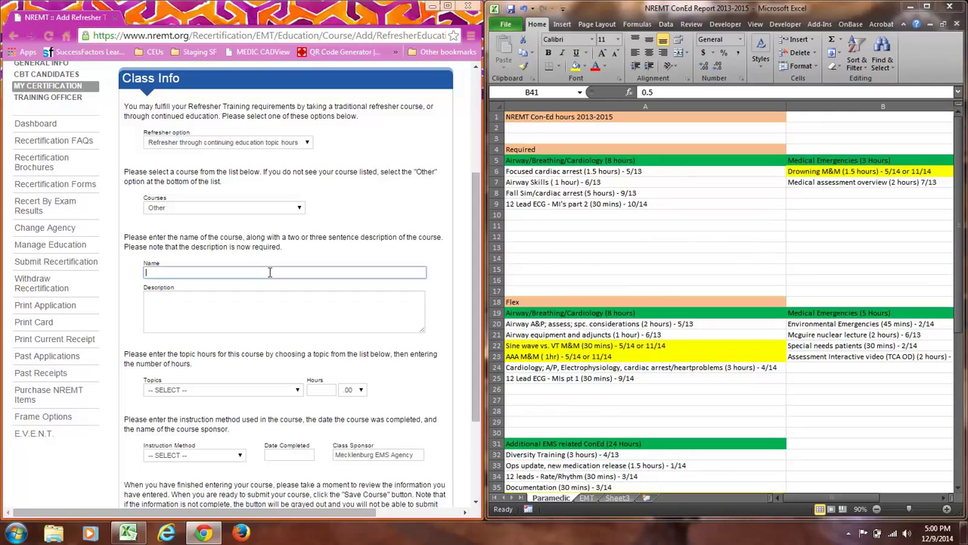
pyautogui.write('12 lead review - MIs pt. 2')
pyautogui.click(267, 304)
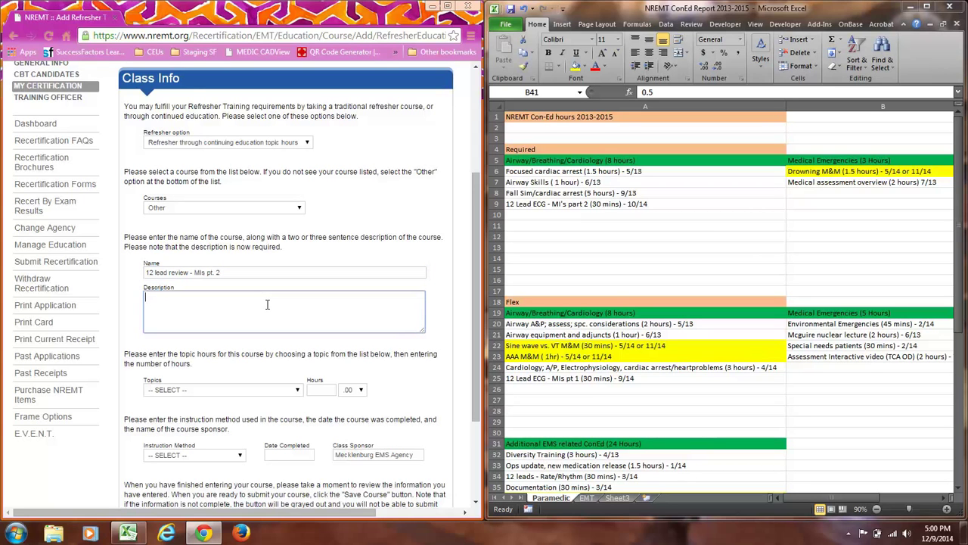
pyautogui.write('12 lead review of MI cases')
# Assign the 12 lead course to the topic Airway, Breathing, and Cardiology (Mandatory) with .50 hours
pyautogui.click(297, 389)
pyautogui.click(298, 394)
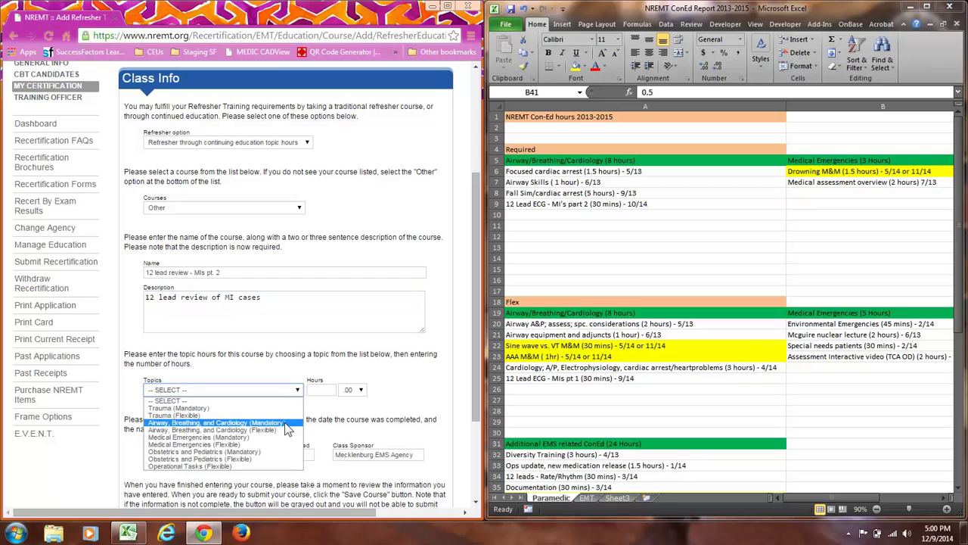
pyautogui.click(287, 424)
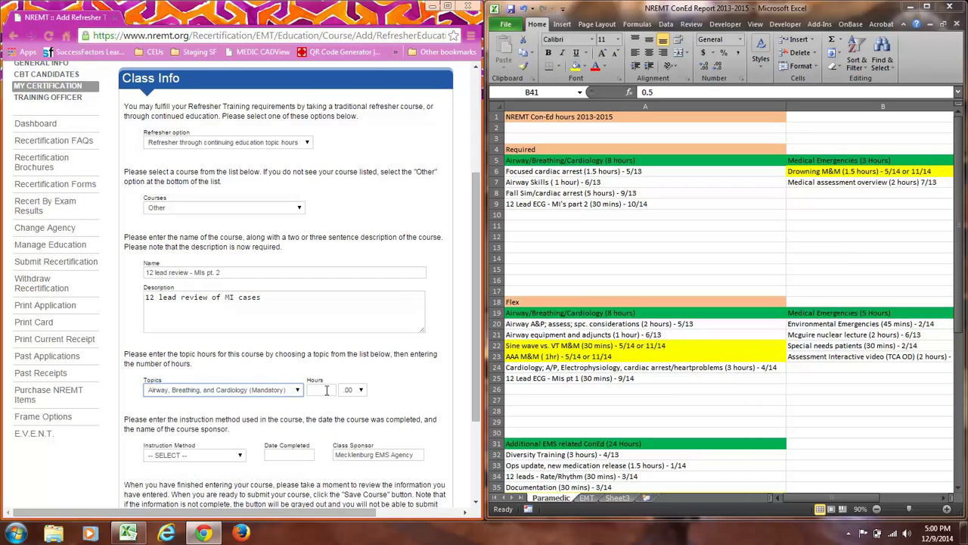
pyautogui.click(360, 390)
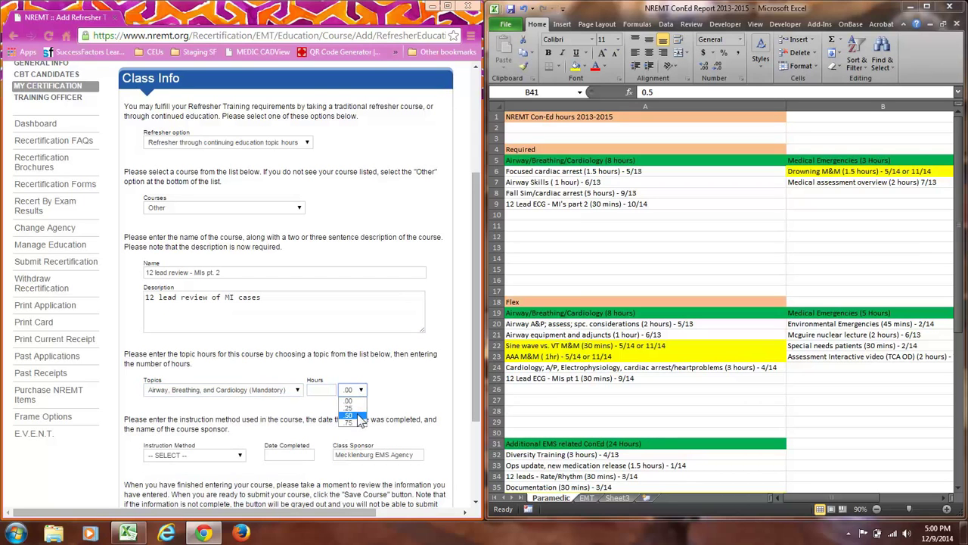
pyautogui.click(359, 415)
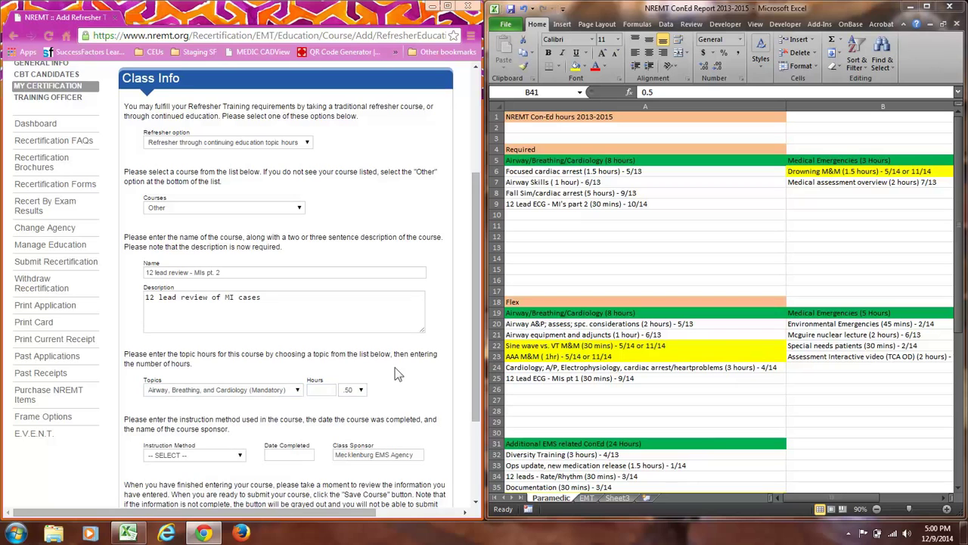
# Set the 12 lead course's instruction method to In-Service Training
pyautogui.scroll(-3, 398, 374)
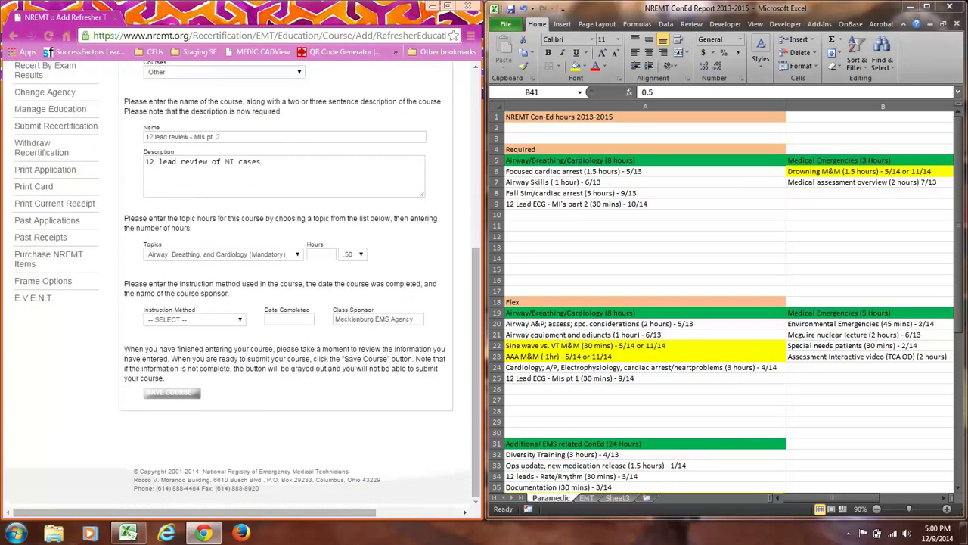
pyautogui.click(241, 322)
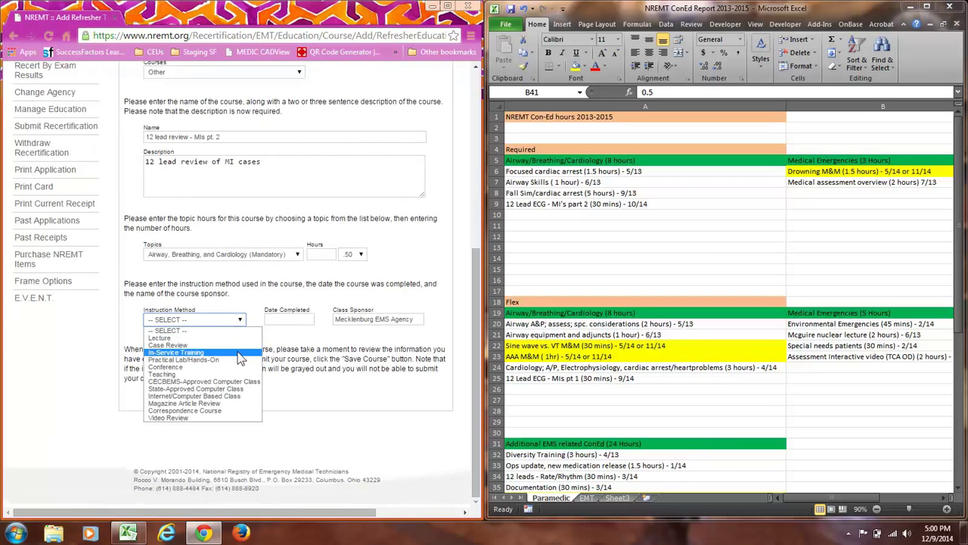
pyautogui.click(242, 351)
# Set the 12 lead course's completion date to 10/31/2014 and save the course
pyautogui.click(288, 320)
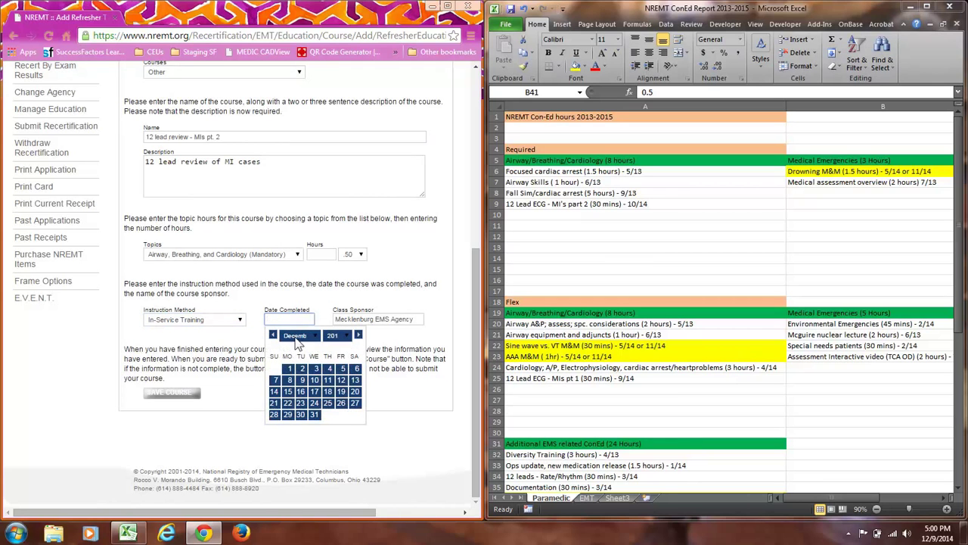
pyautogui.click(298, 337)
pyautogui.click(312, 406)
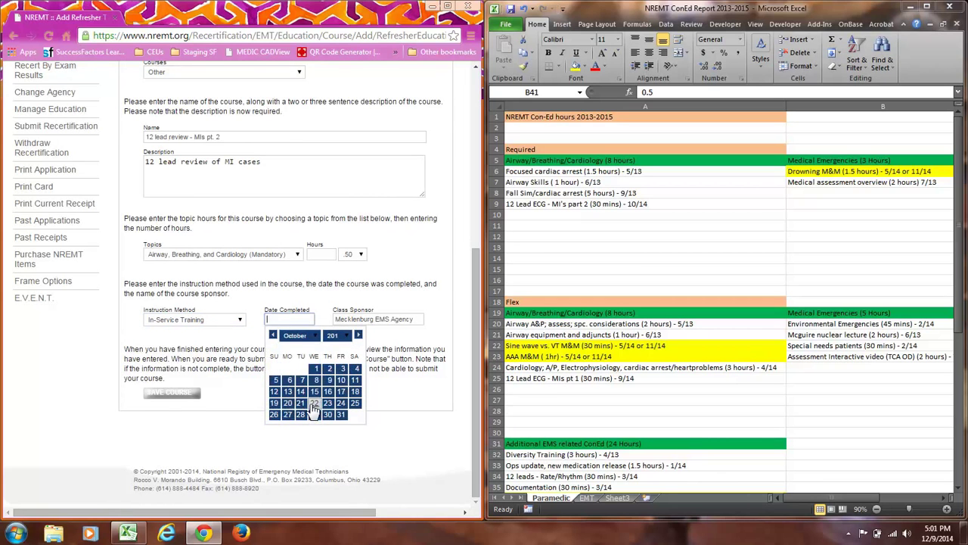
pyautogui.click(347, 338)
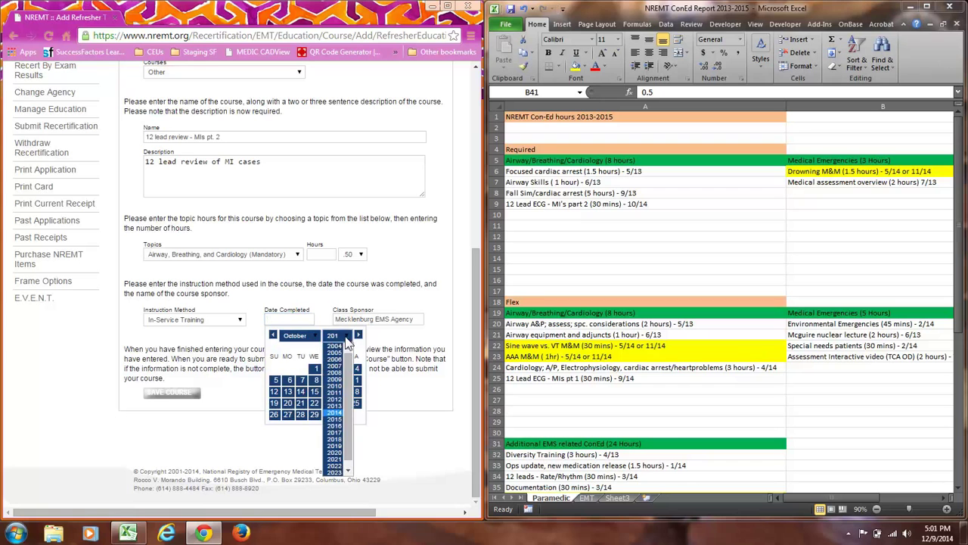
pyautogui.click(335, 412)
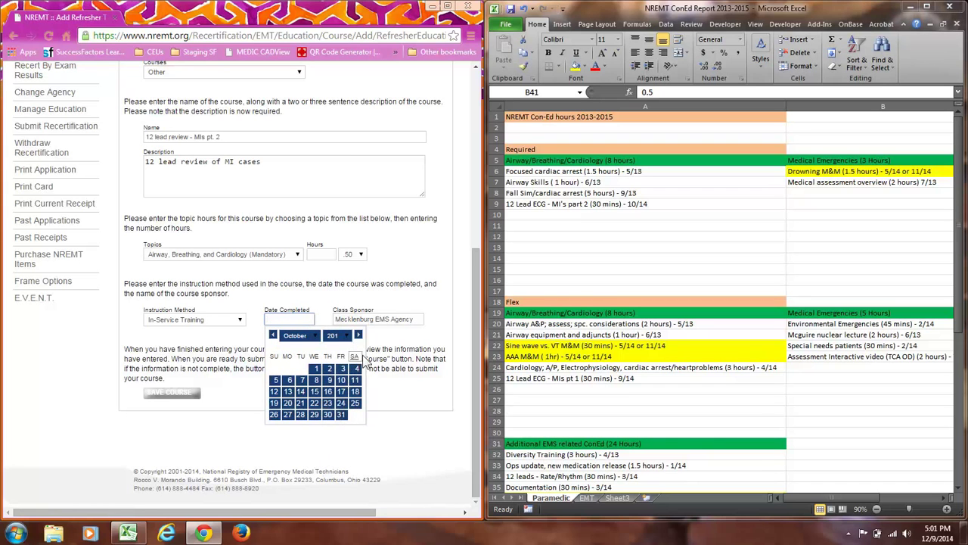
pyautogui.click(340, 416)
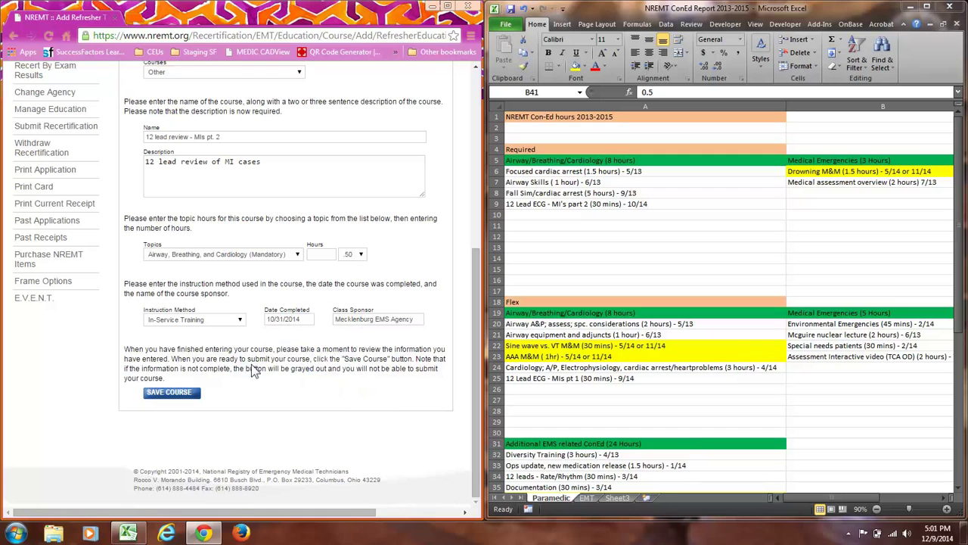
pyautogui.click(182, 395)
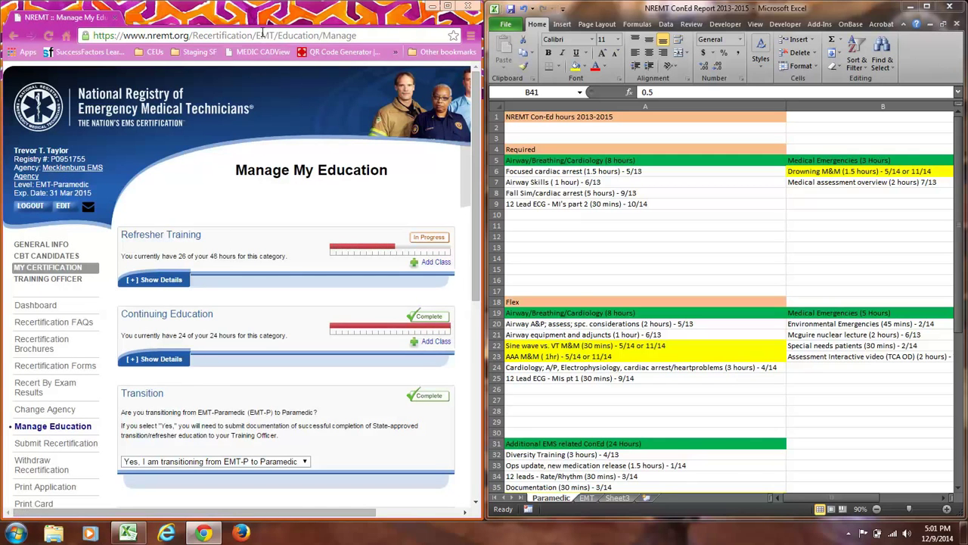
# Maximize the browser window and check the hours recorded for each topic in the Refresher Training details
pyautogui.moveTo(271, 11); pyautogui.dragTo(406, 6)
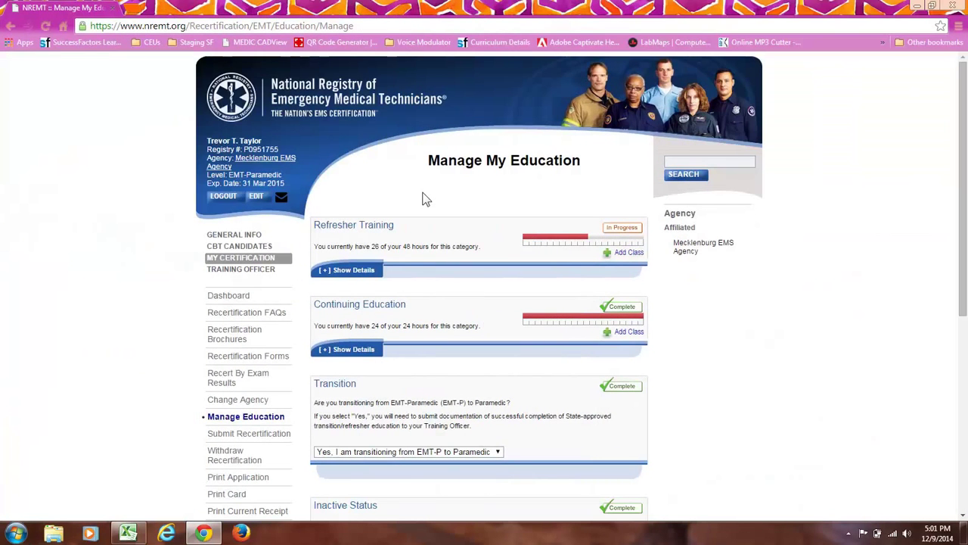
pyautogui.click(328, 276)
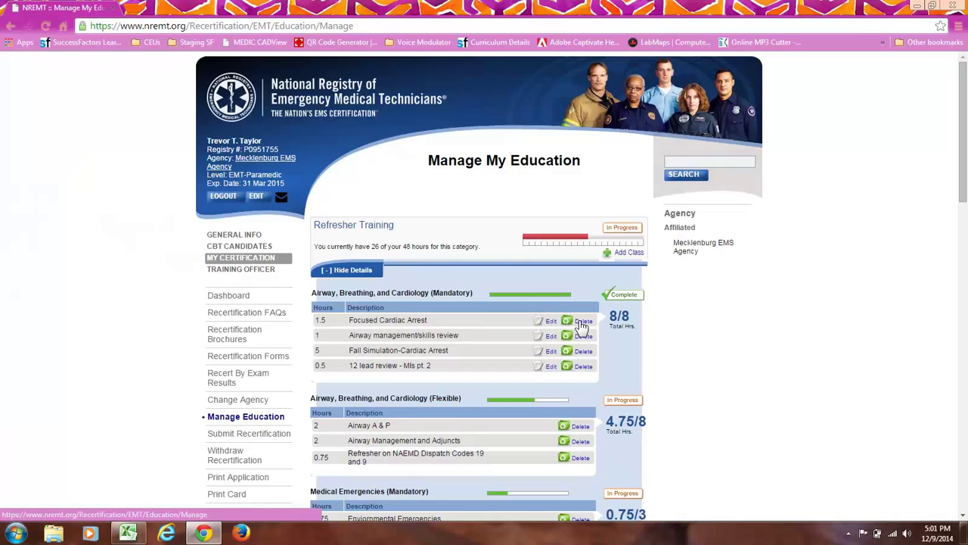
pyautogui.scroll(-3, 455, 317)
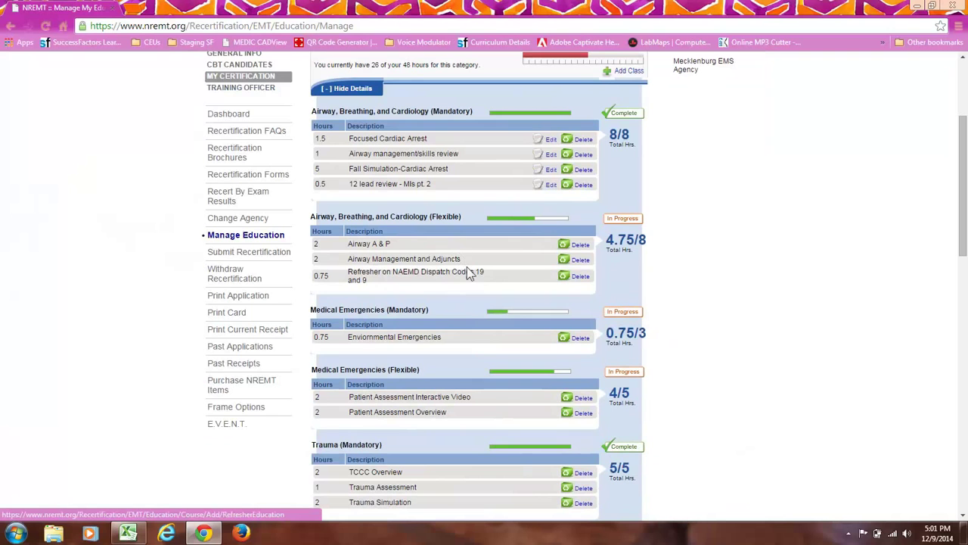
pyautogui.scroll(-5, 457, 369)
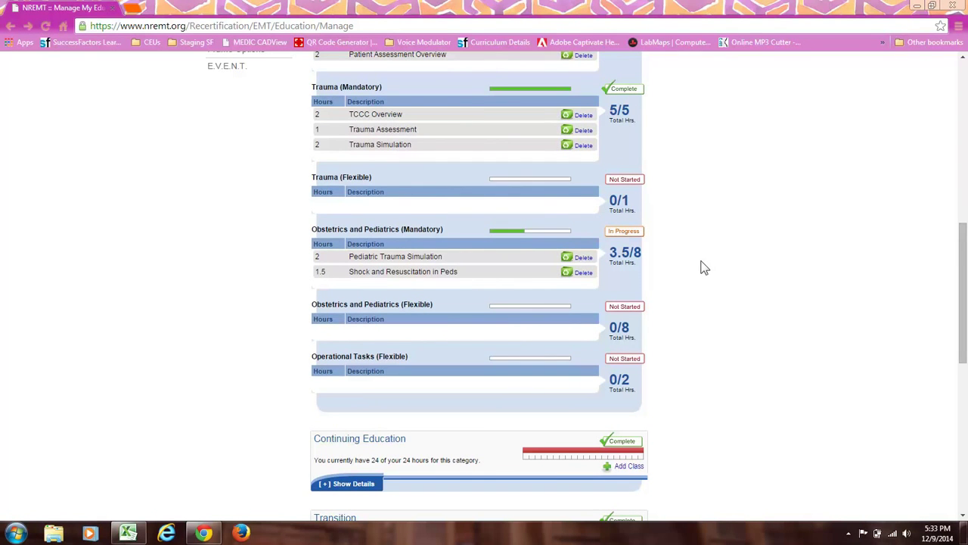
pyautogui.scroll(12, 703, 267)
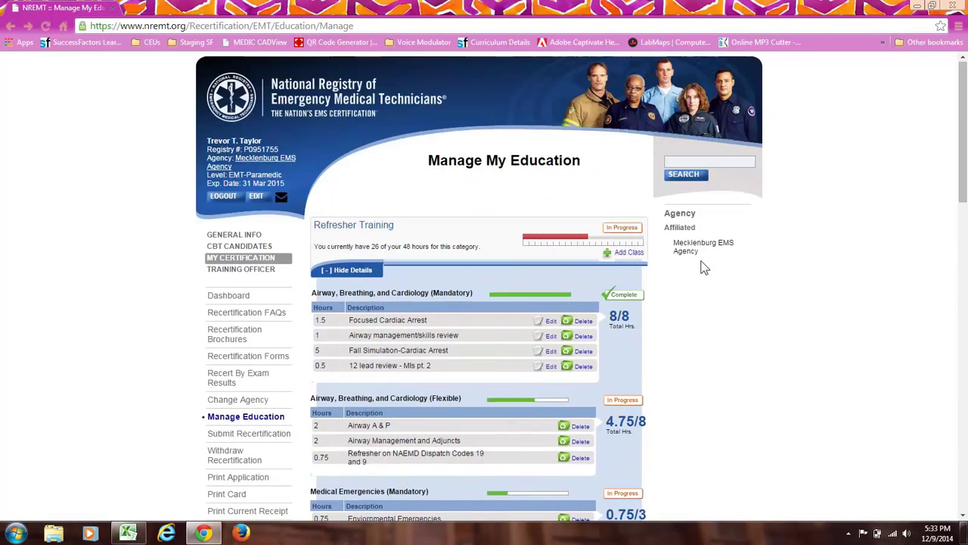
# Collapse the Refresher Training details and review the Transition, Inactive Status, CPR and ACLS sections
pyautogui.click(339, 270)
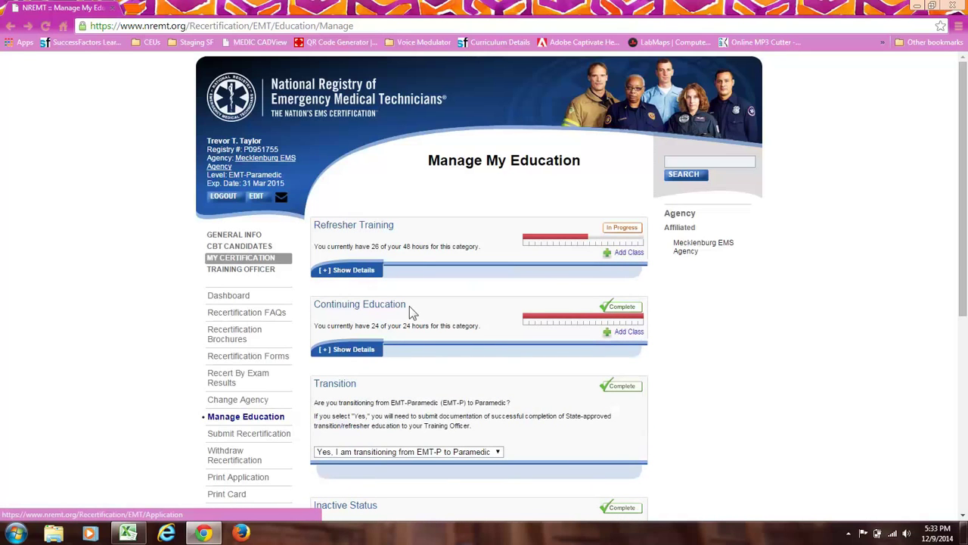
pyautogui.scroll(-3, 418, 307)
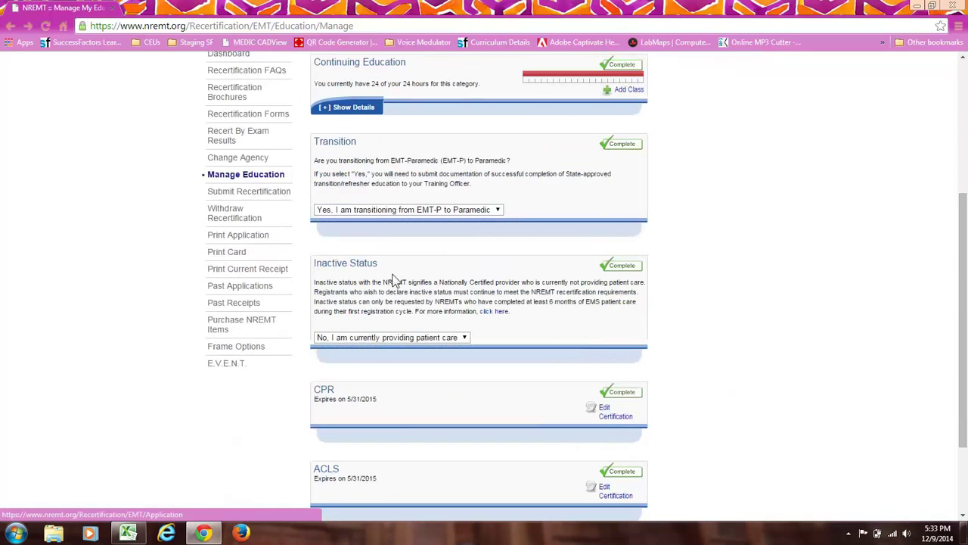